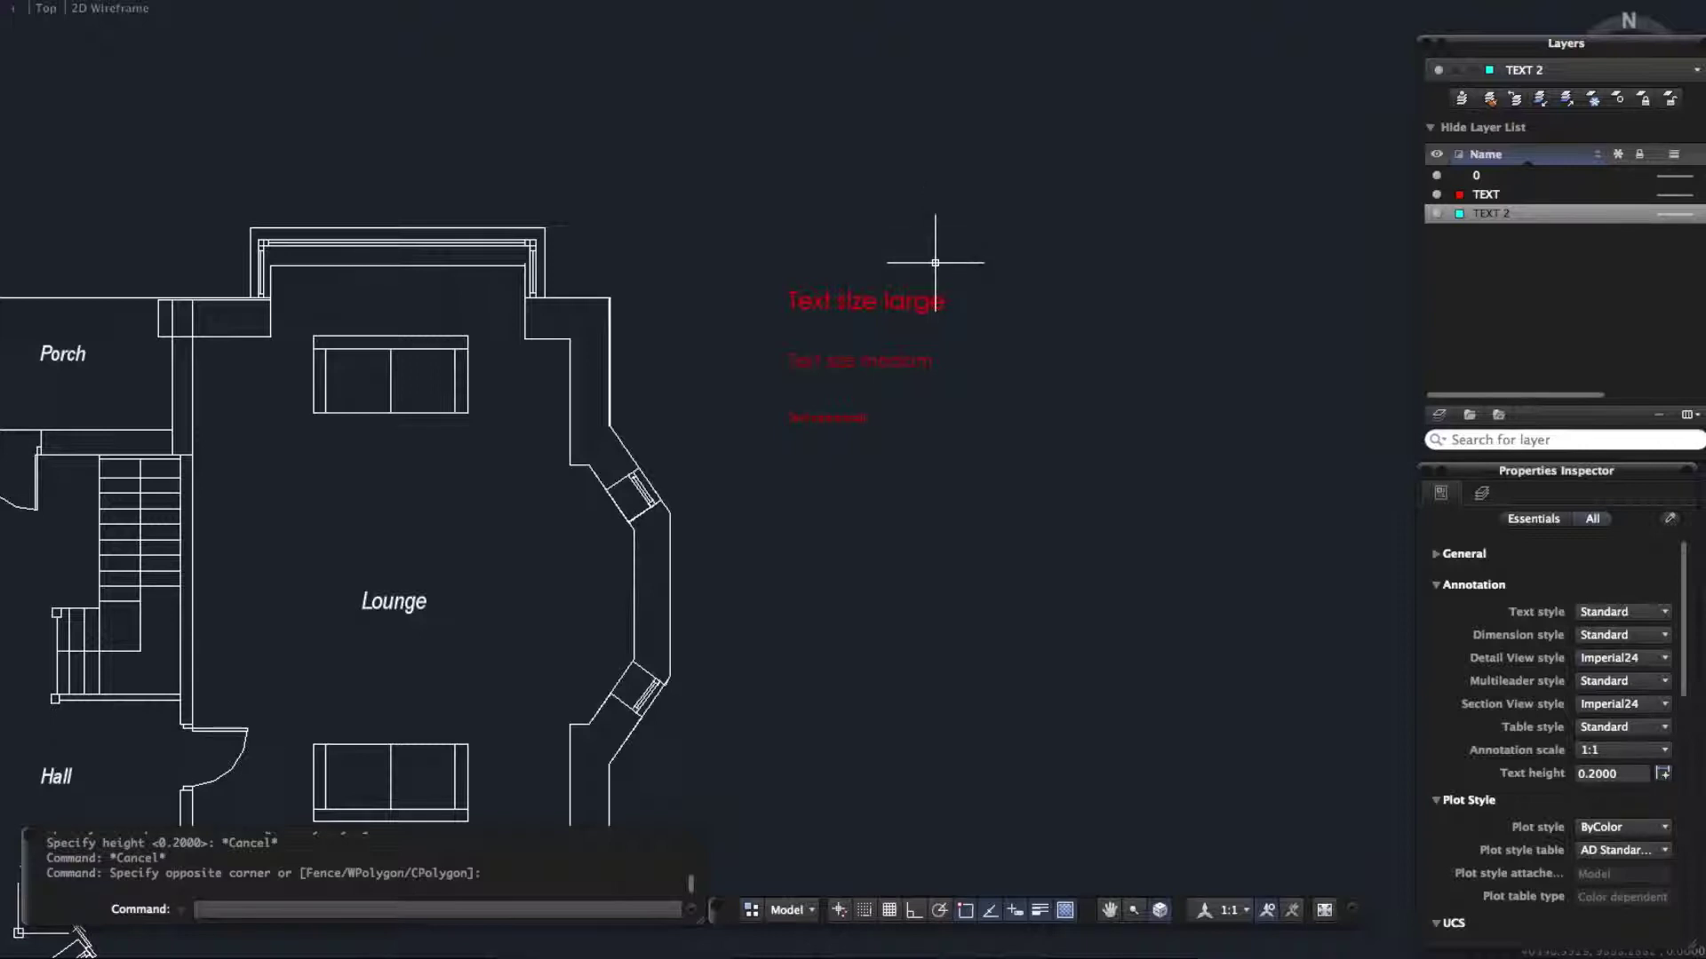
# Erase the selected object and mark out a multiline text area above the red samples
pyautogui.write('e')
pyautogui.press('Return')
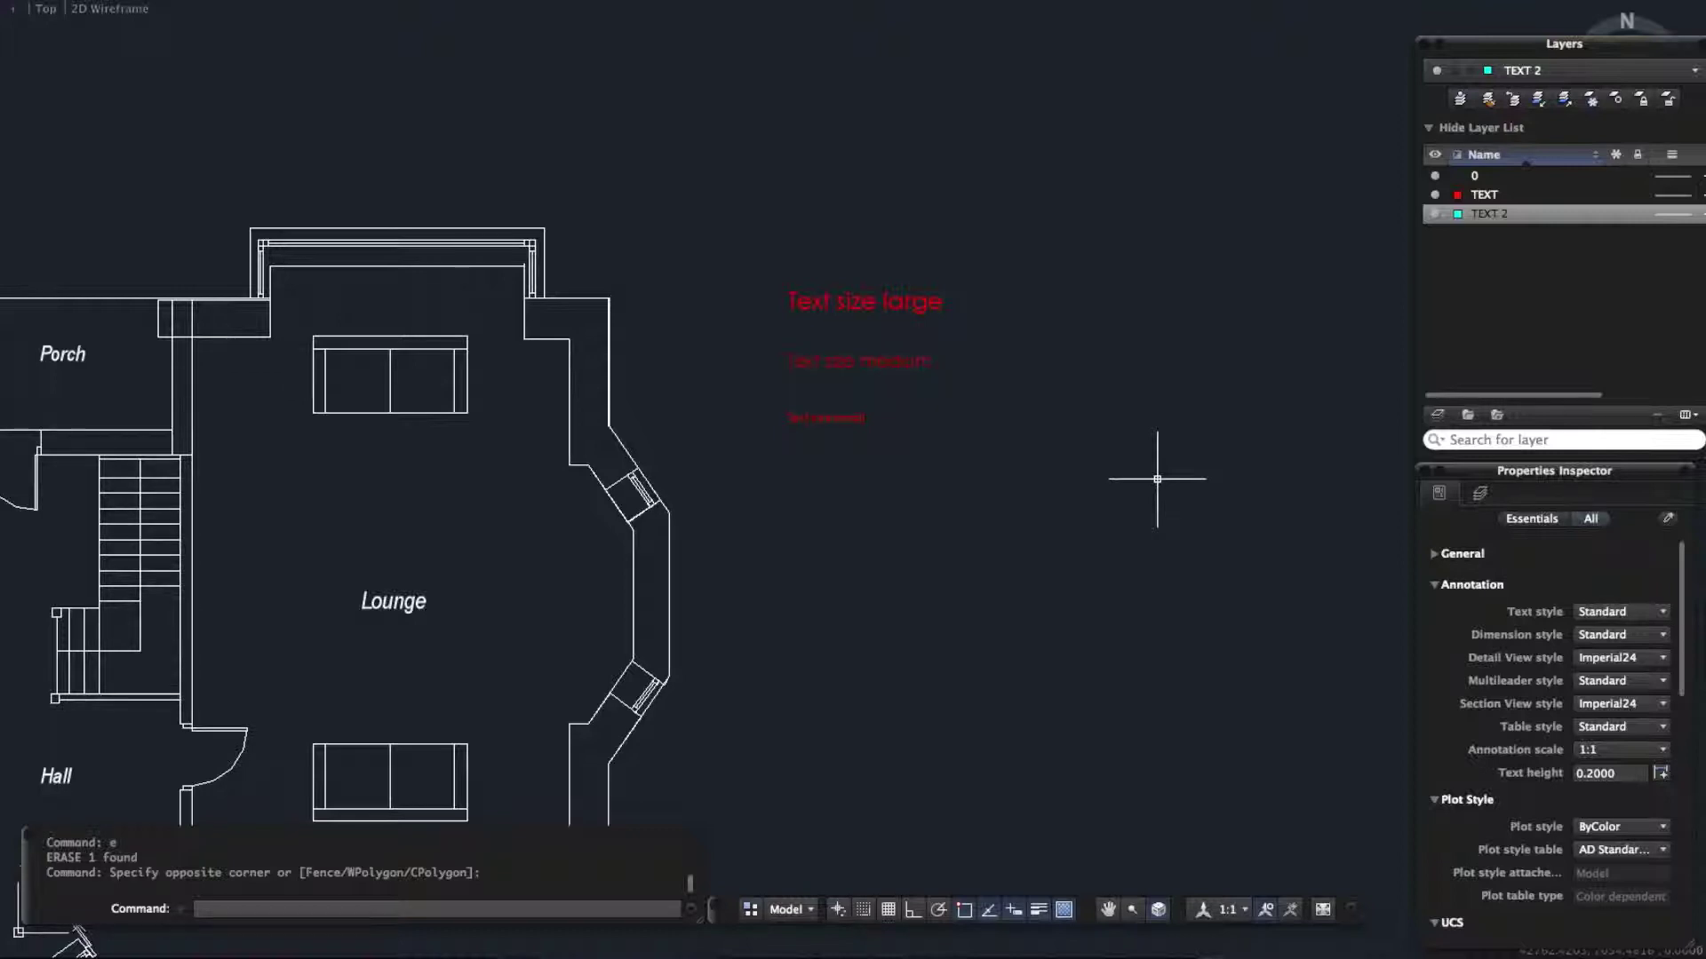
pyautogui.write('MTEXT')
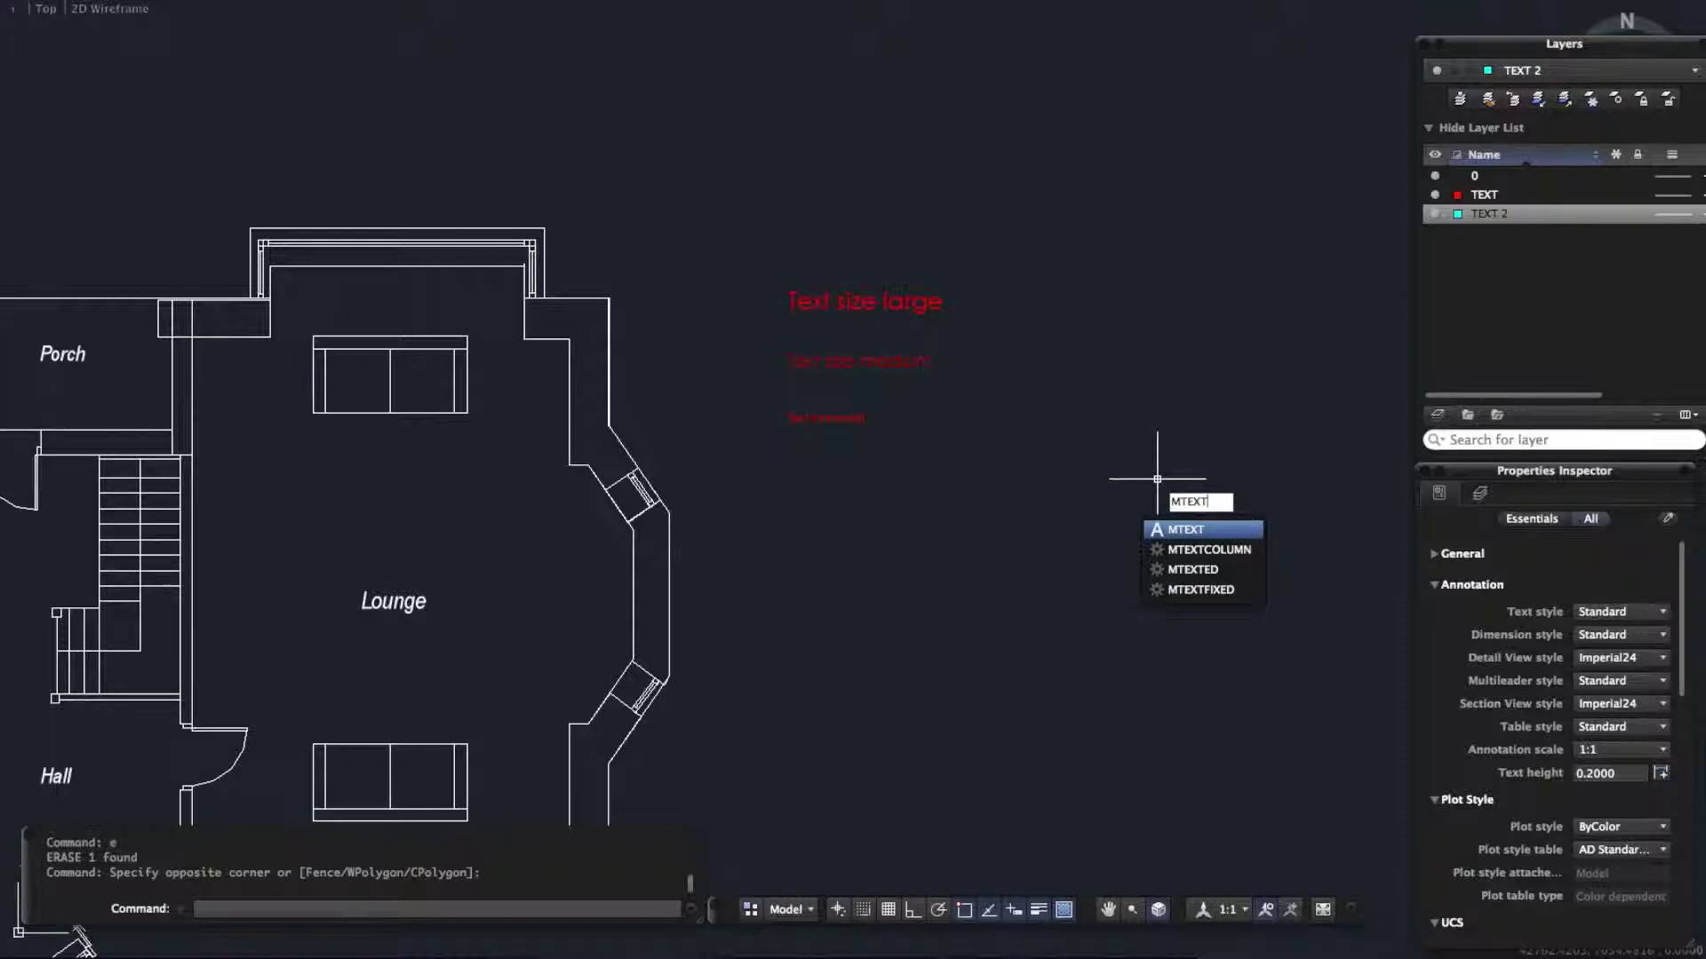
pyautogui.press('Return')
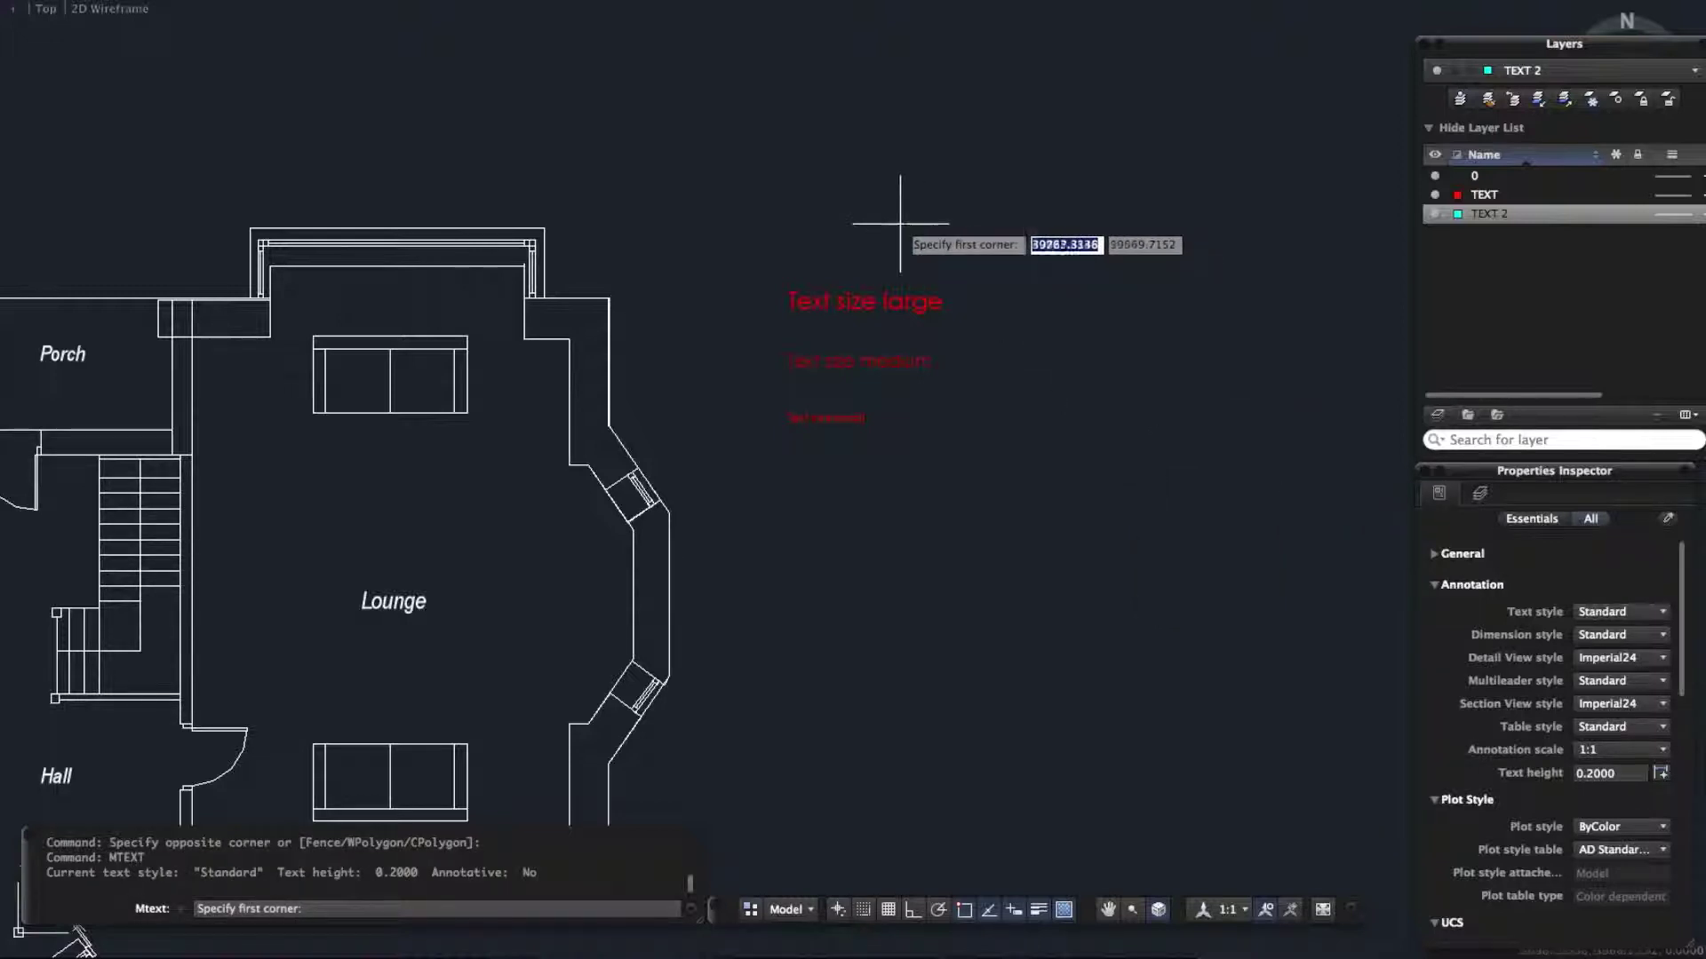
pyautogui.click(788, 239)
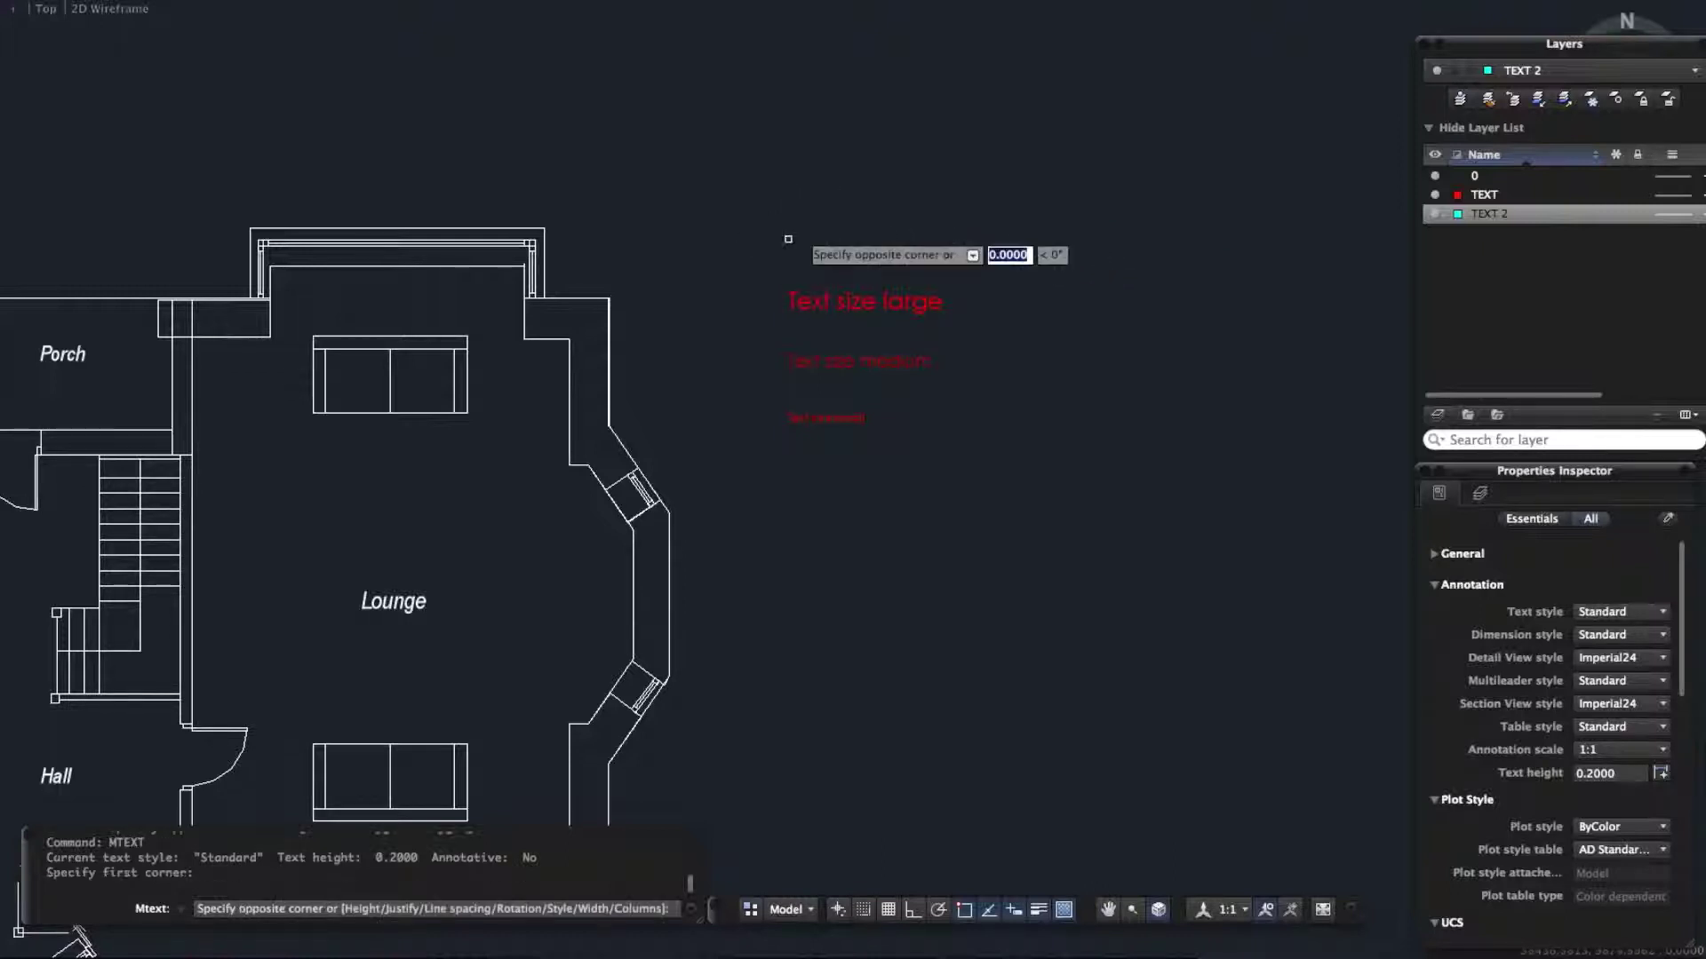
pyautogui.click(1044, 172)
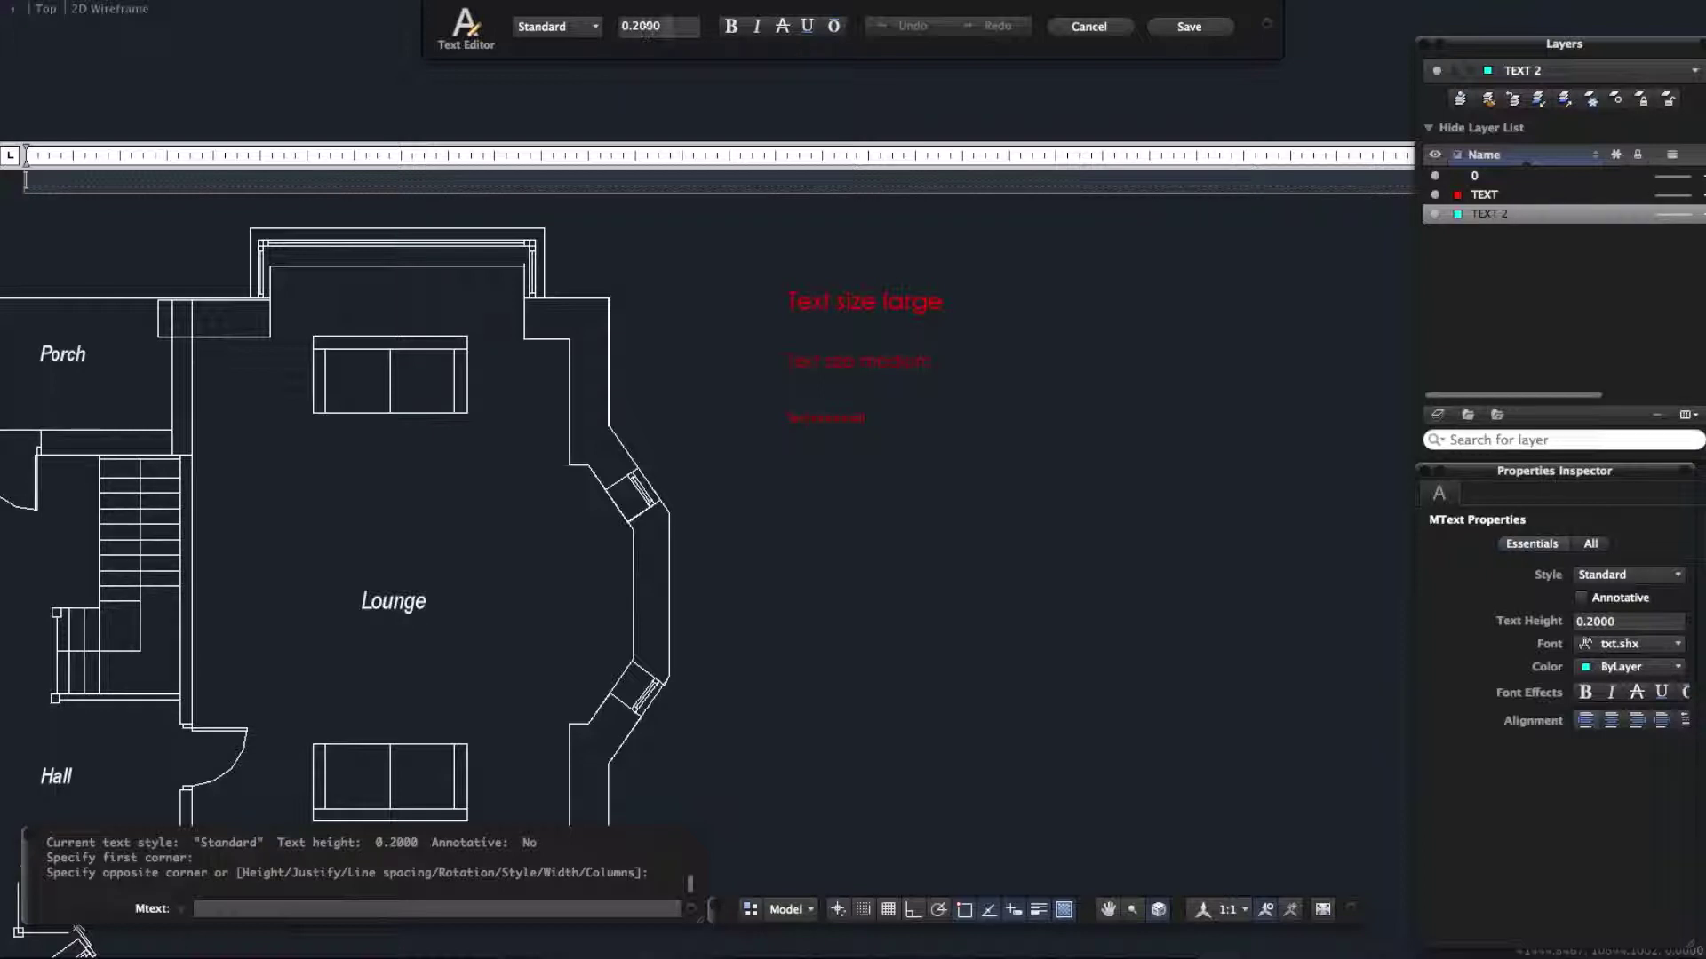
# Set the new multiline text's height to 100, write the text, and save it
pyautogui.click(670, 26)
pyautogui.doubleClick(673, 26)
pyautogui.write('1')
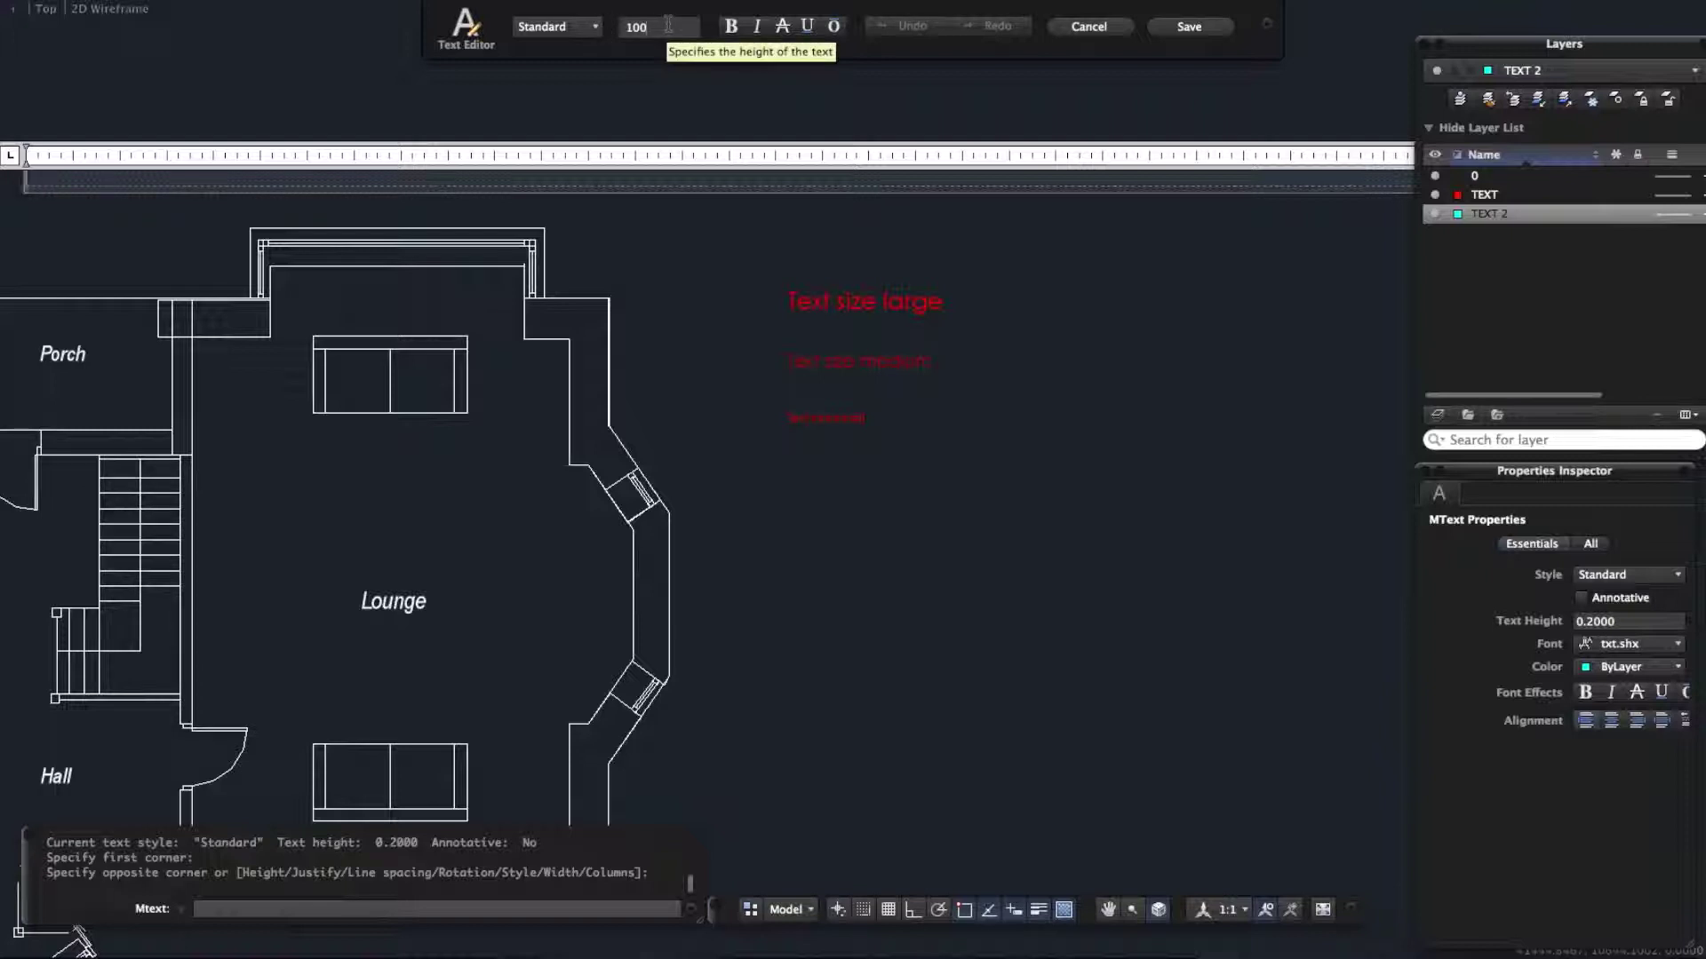
pyautogui.press('Return')
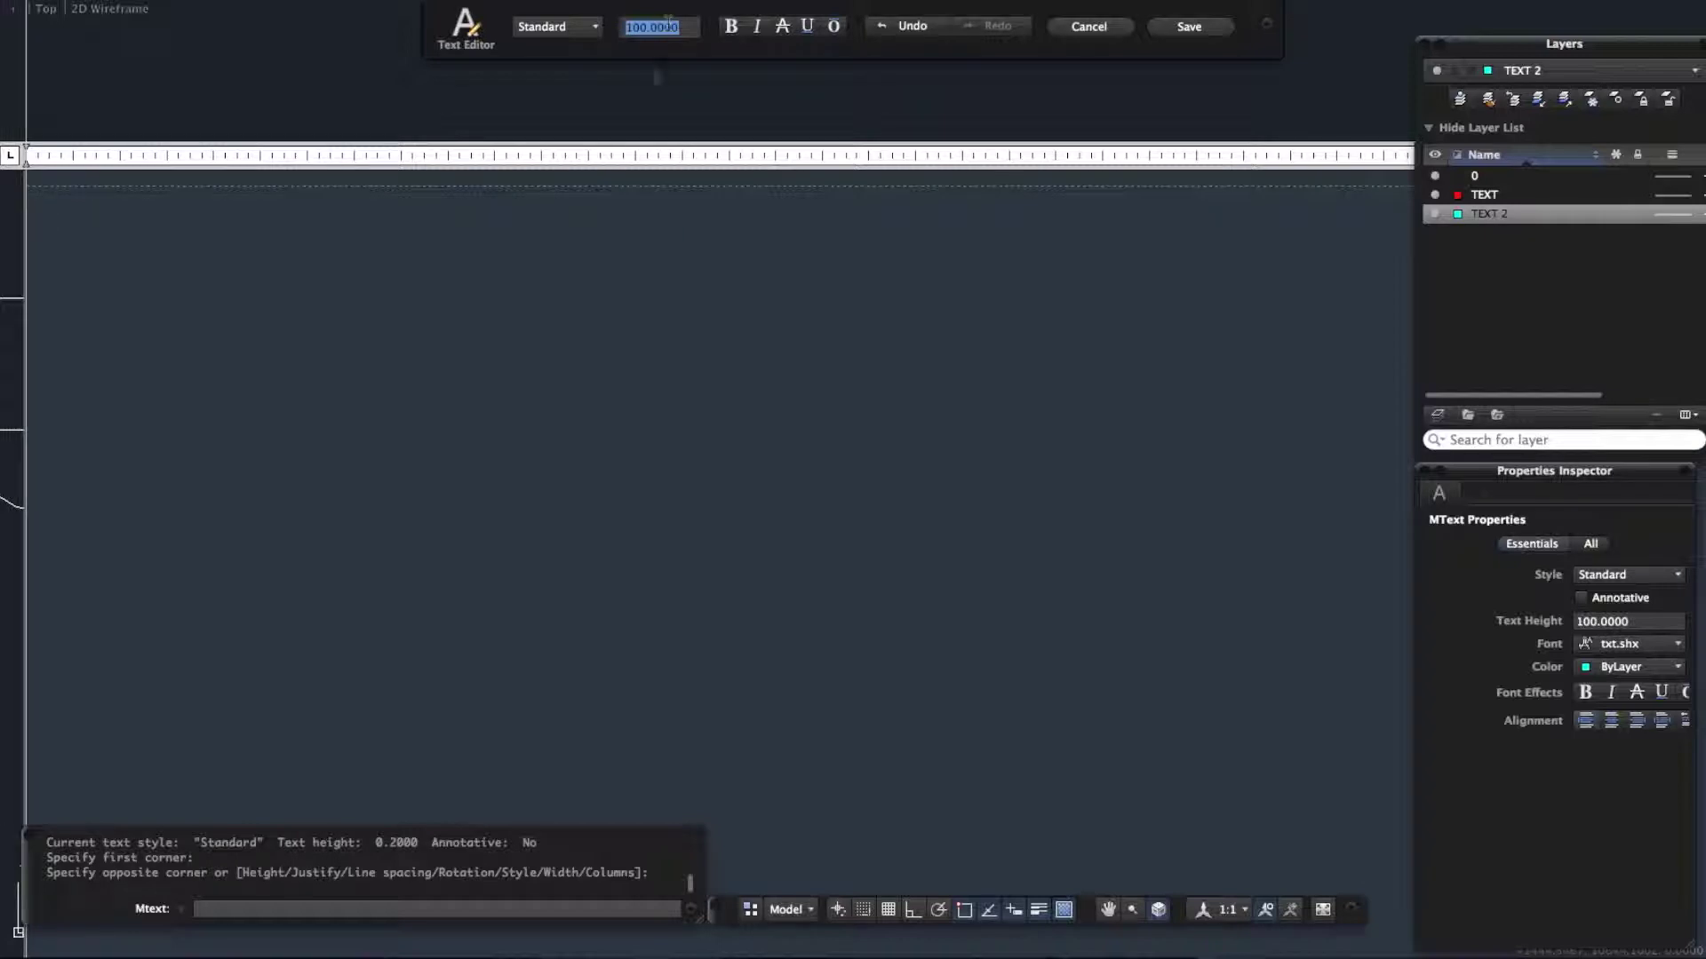
pyautogui.click(276, 379)
pyautogui.scroll(-1, 467, 526)
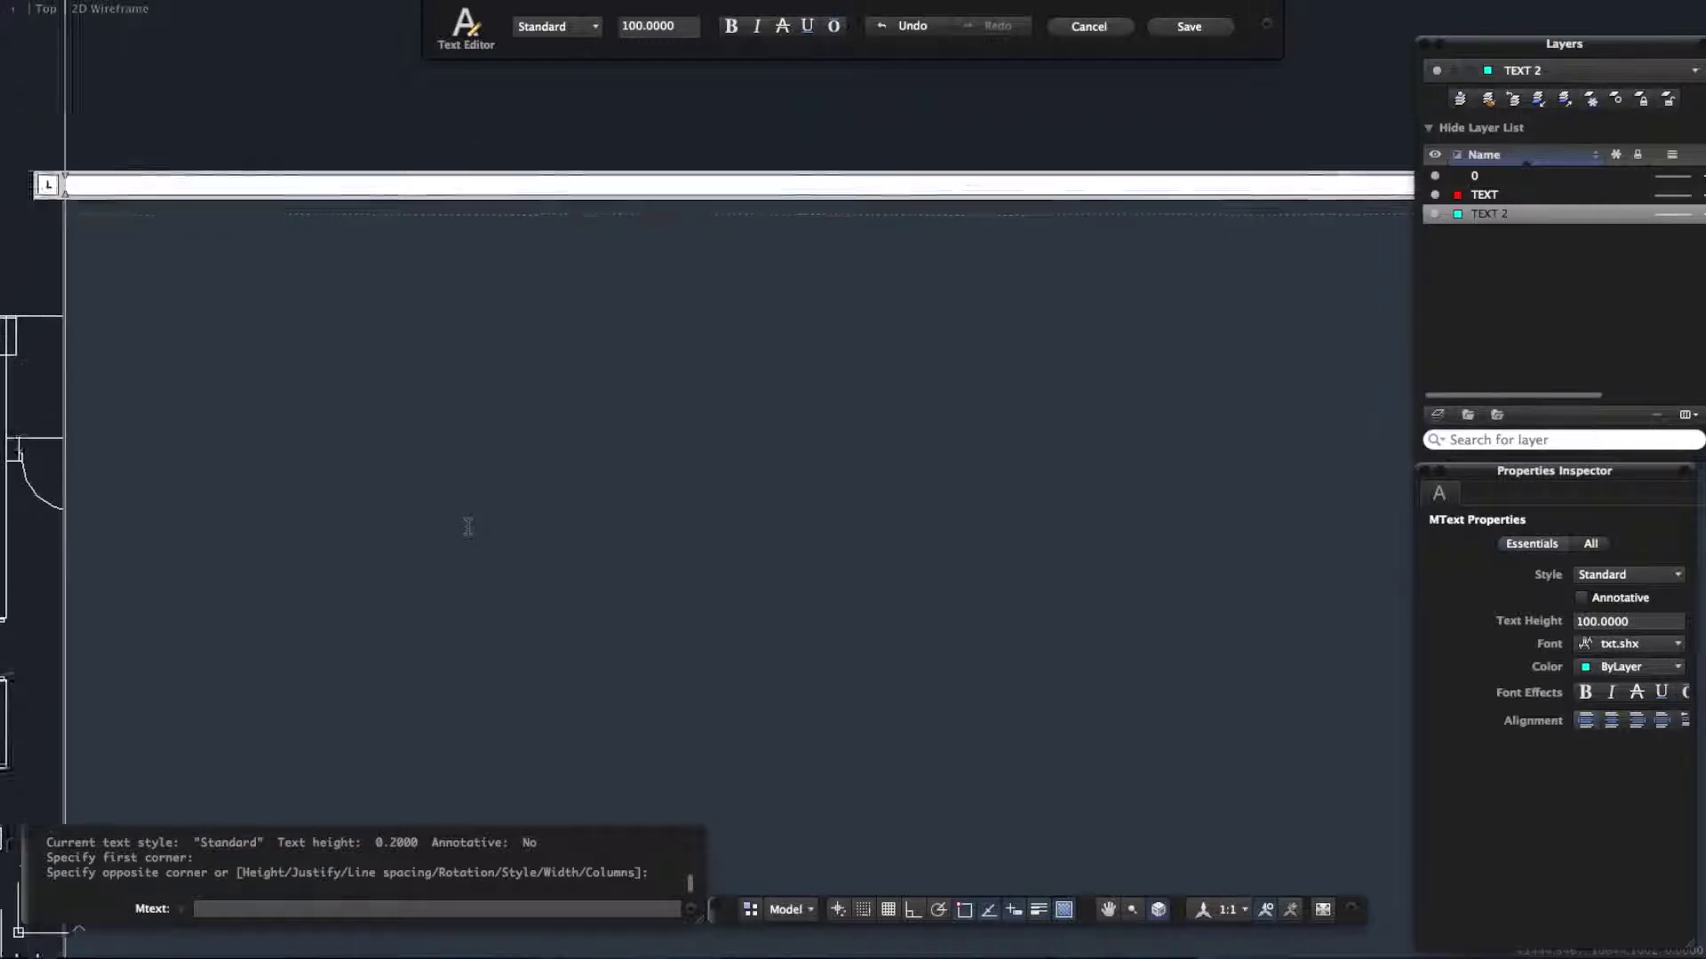
pyautogui.scroll(1, 468, 527)
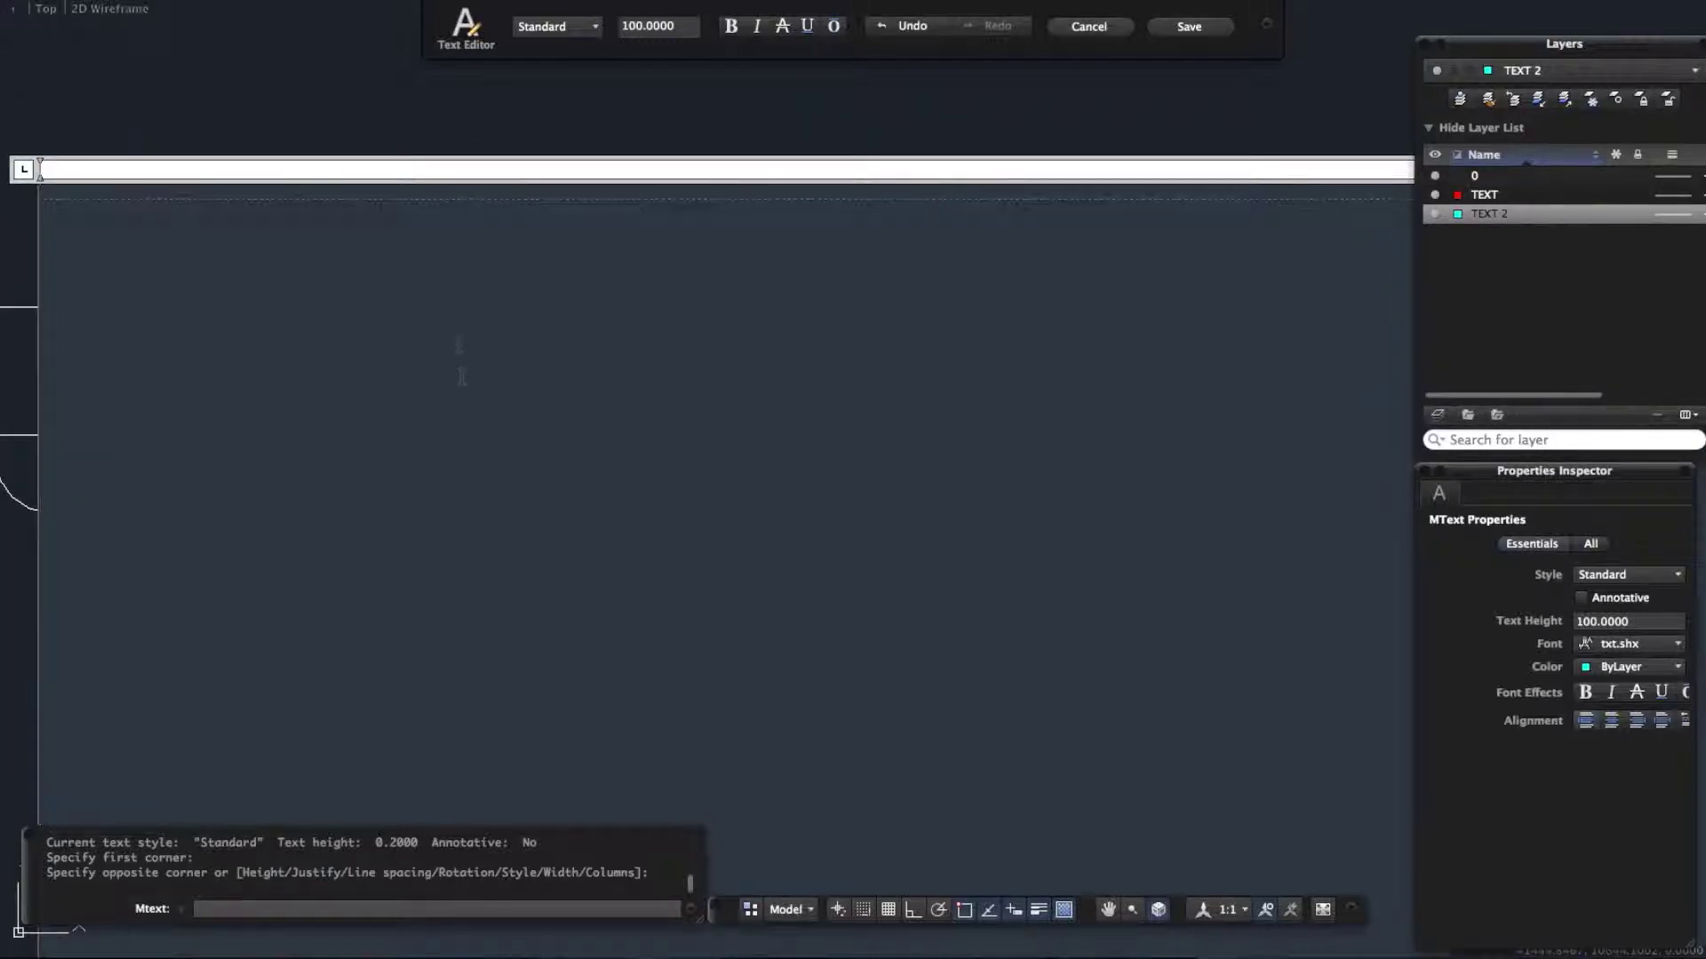
pyautogui.scroll(-5, 449, 305)
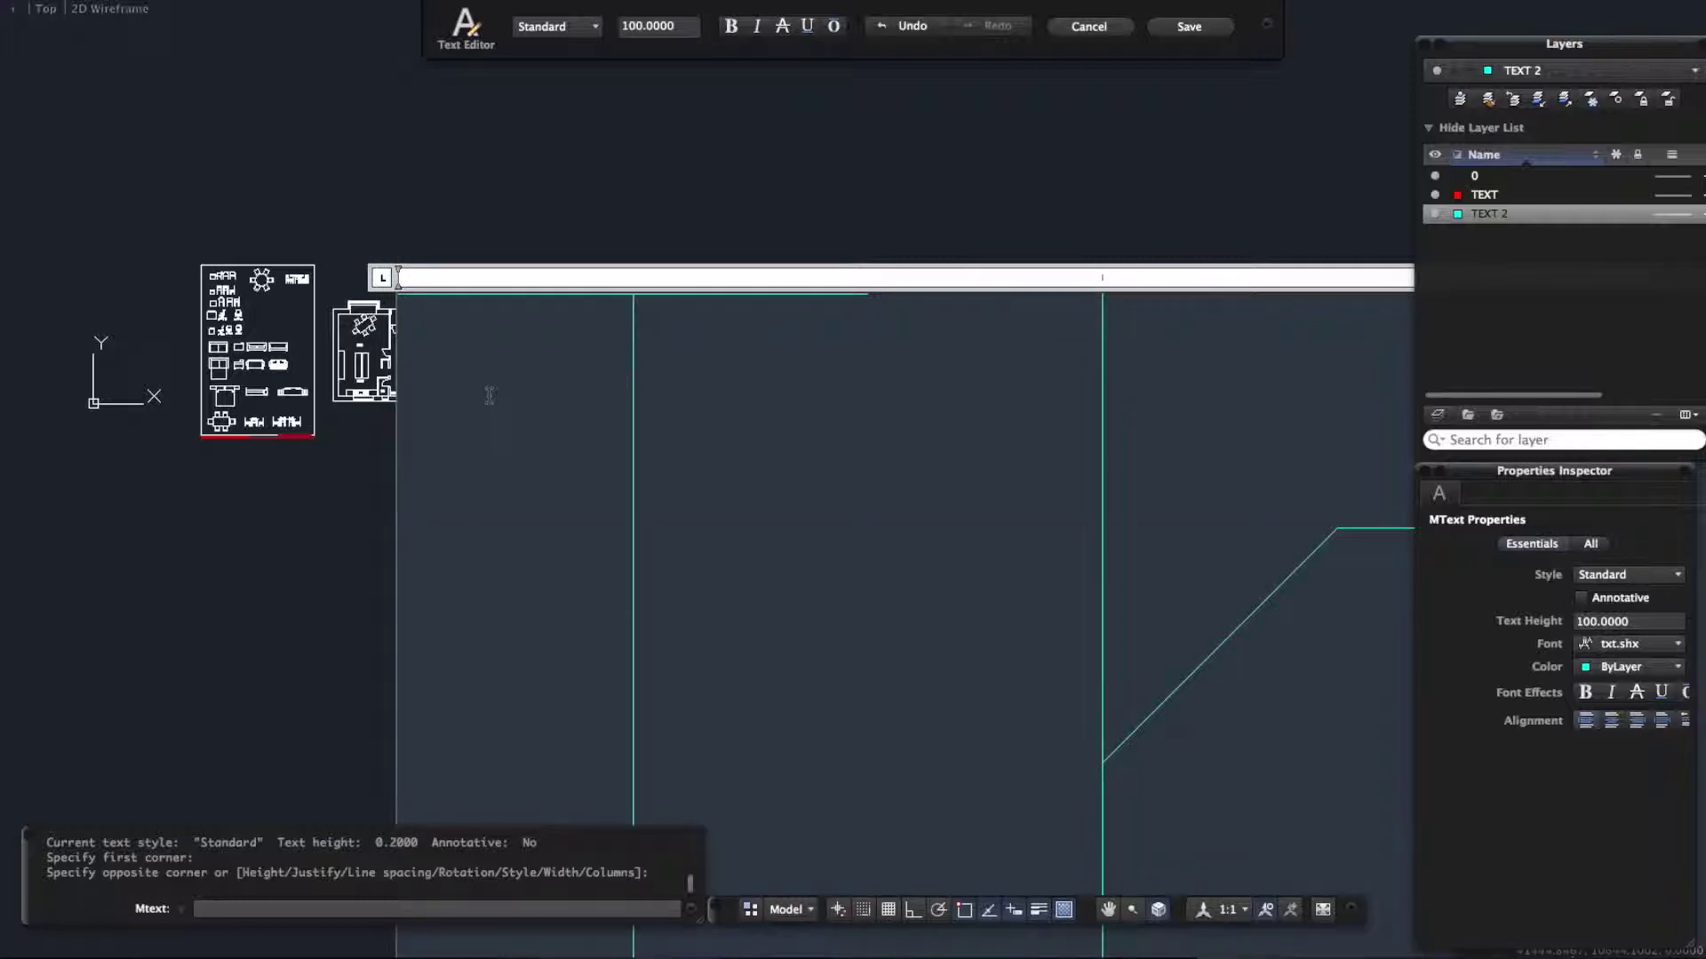
pyautogui.hscroll(-10, 489, 396)
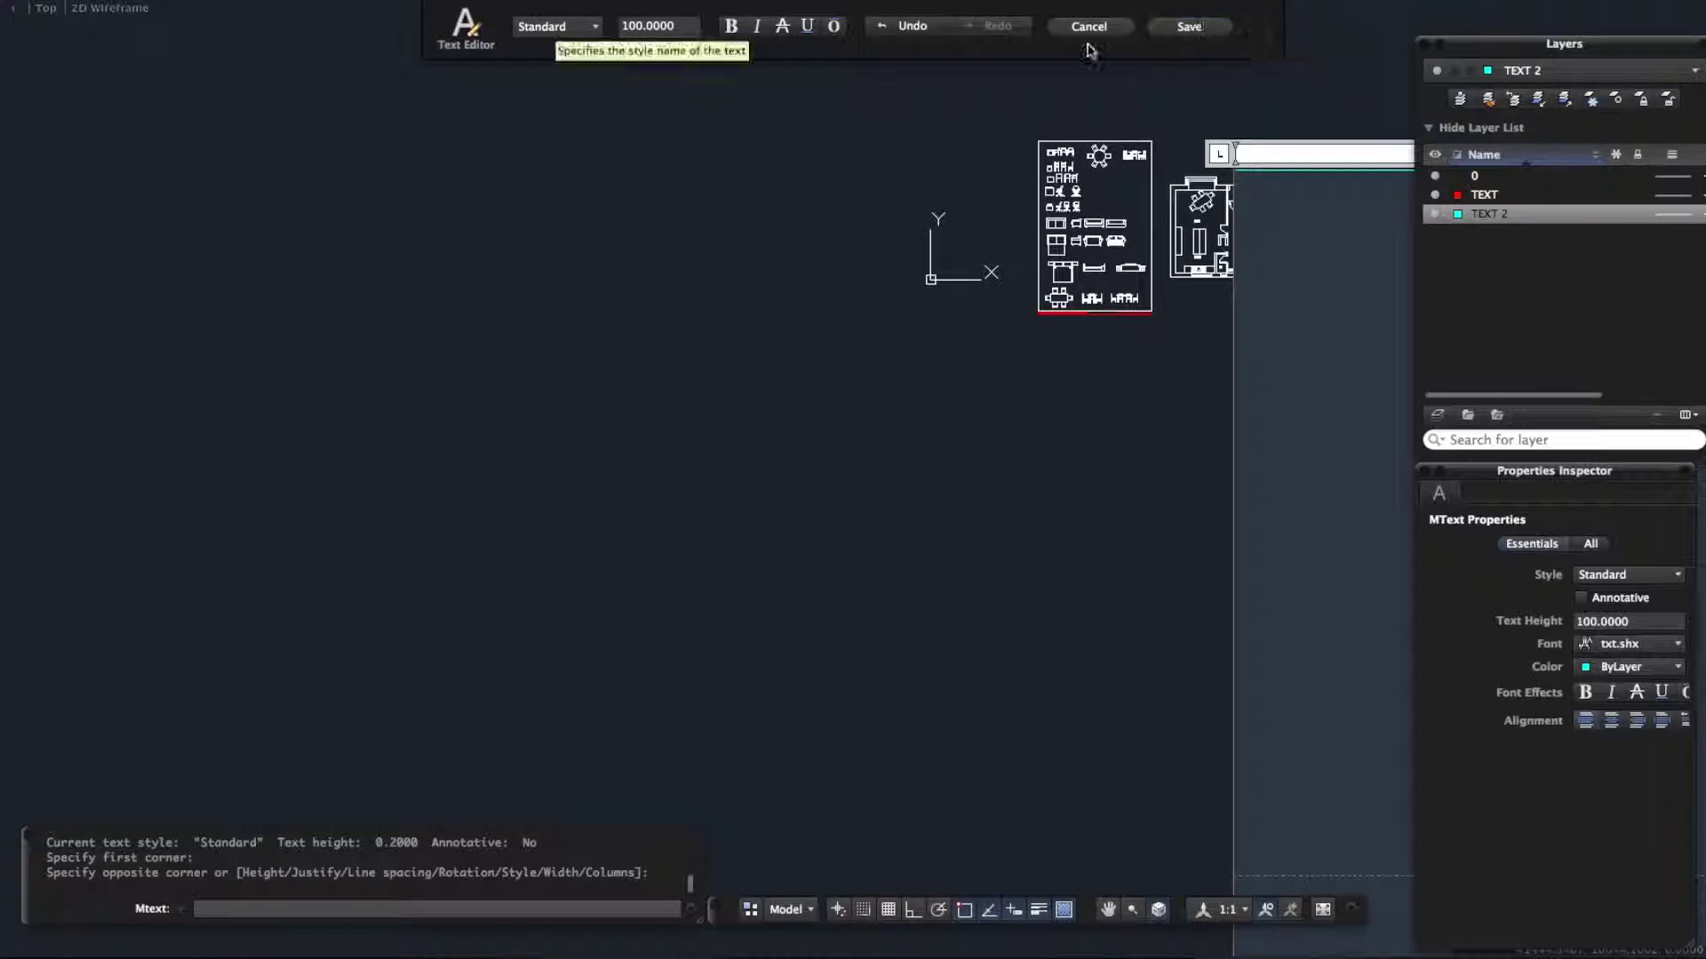
pyautogui.click(1192, 27)
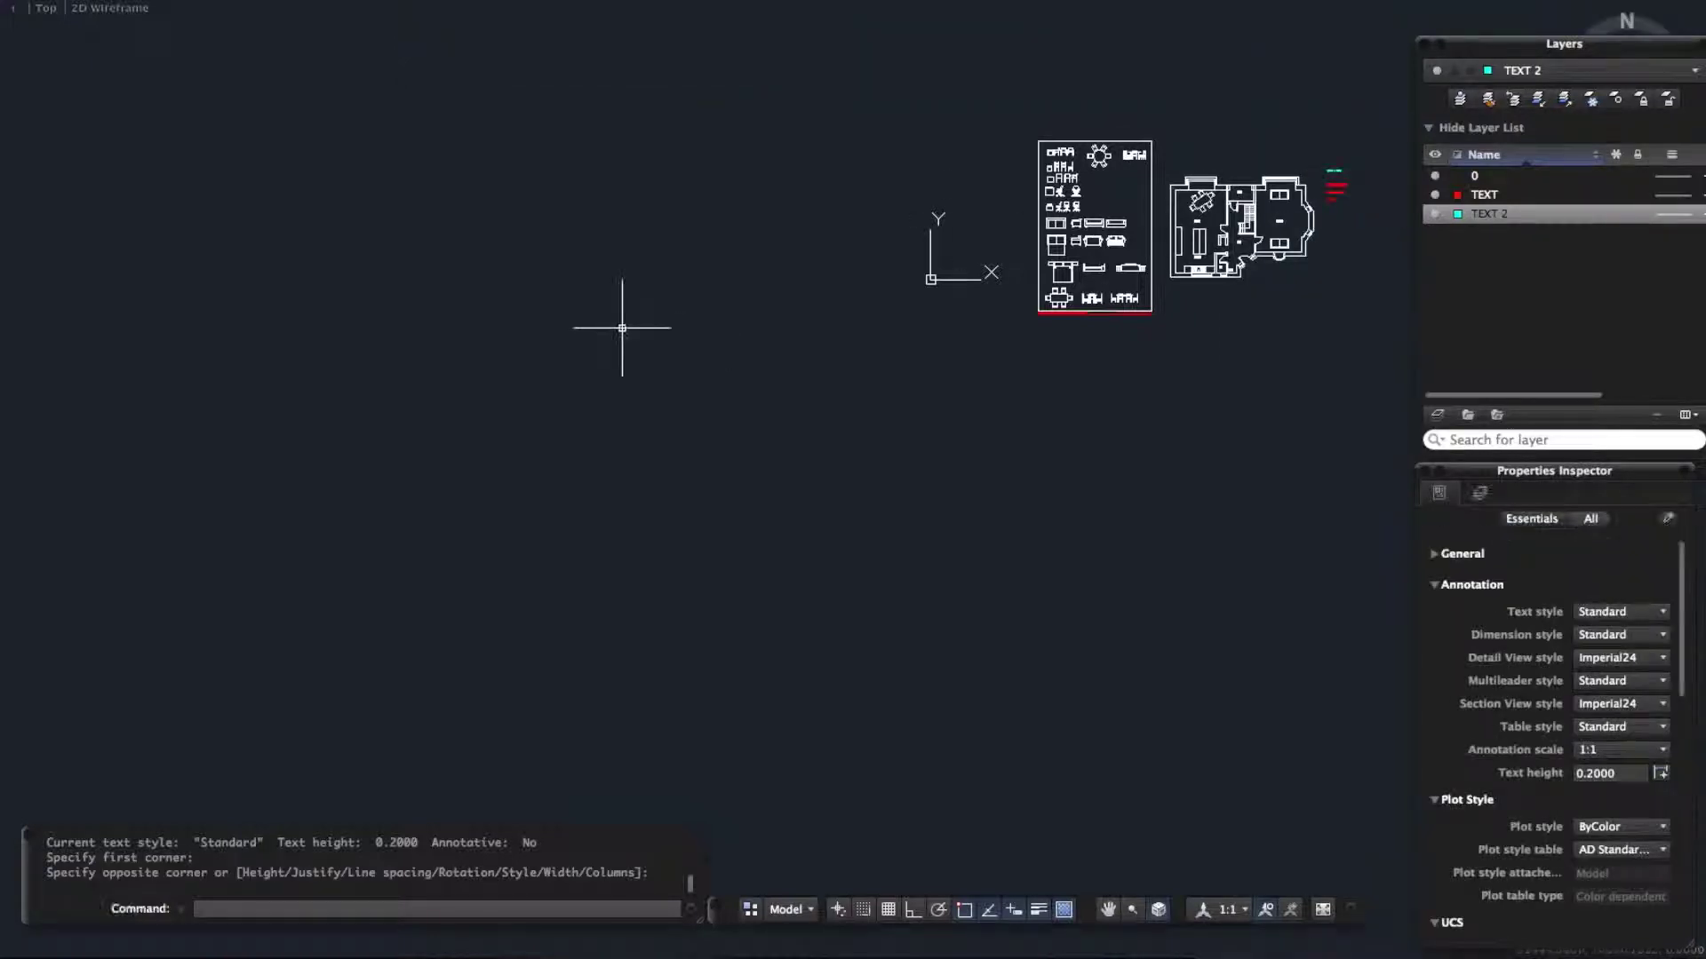
# Zoom to the cyan 'This is a test' text and select it
pyautogui.scroll(10, 1337, 156)
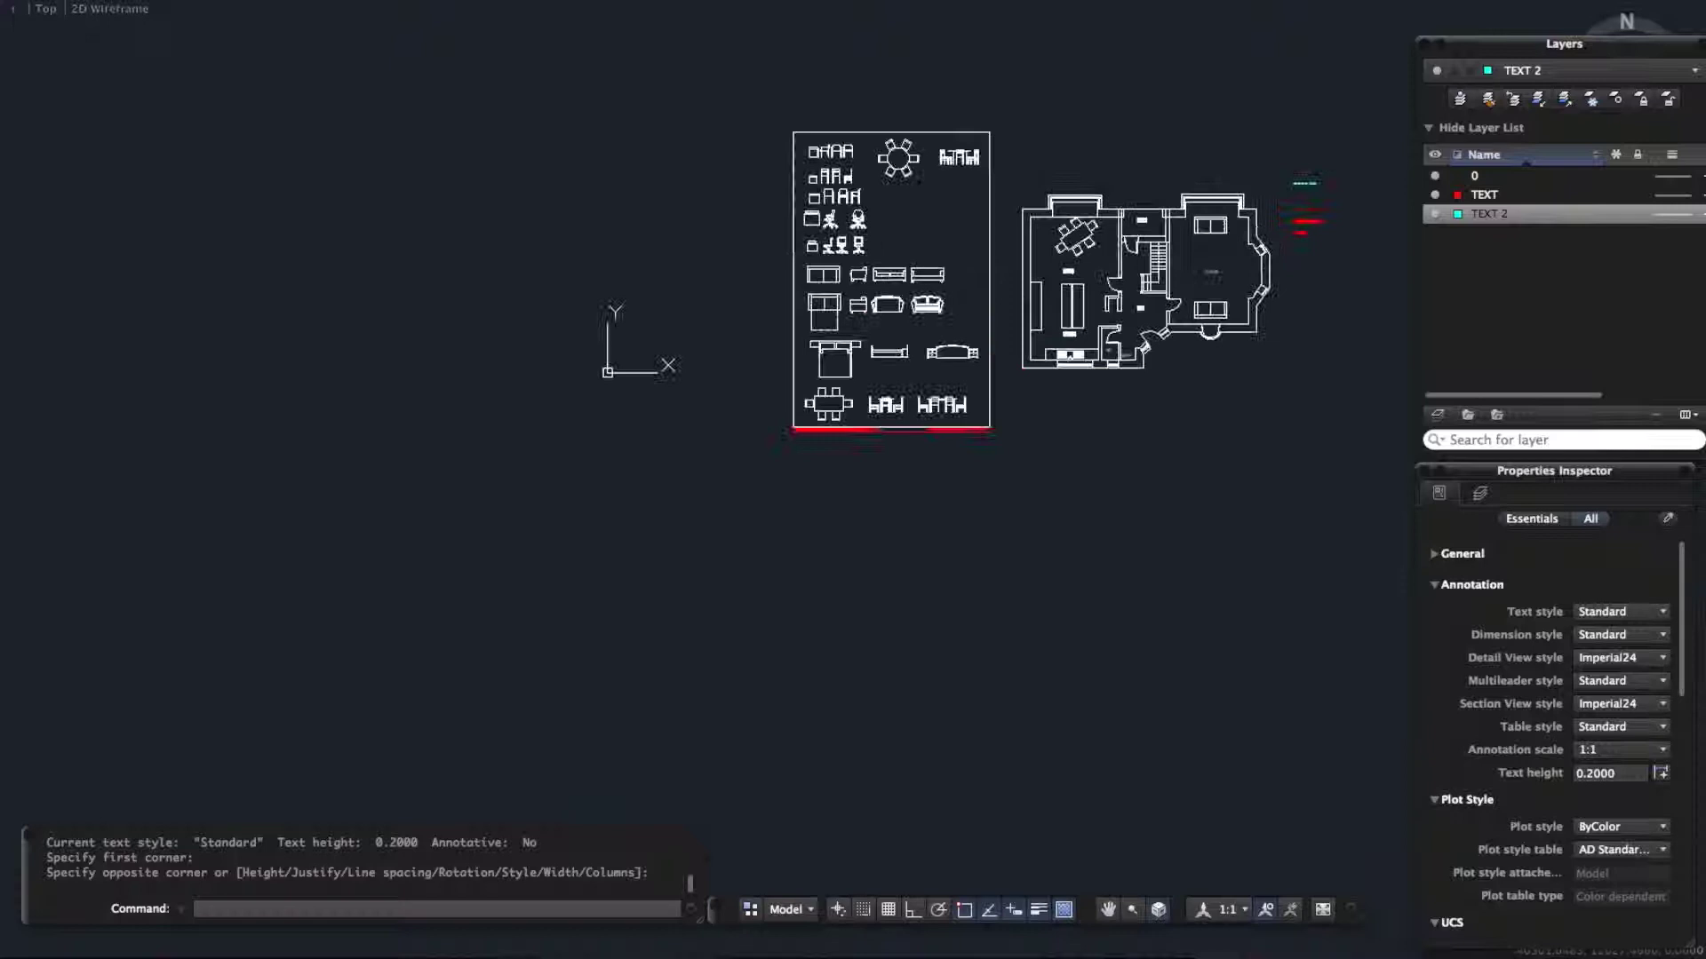
pyautogui.scroll(2, 1236, 219)
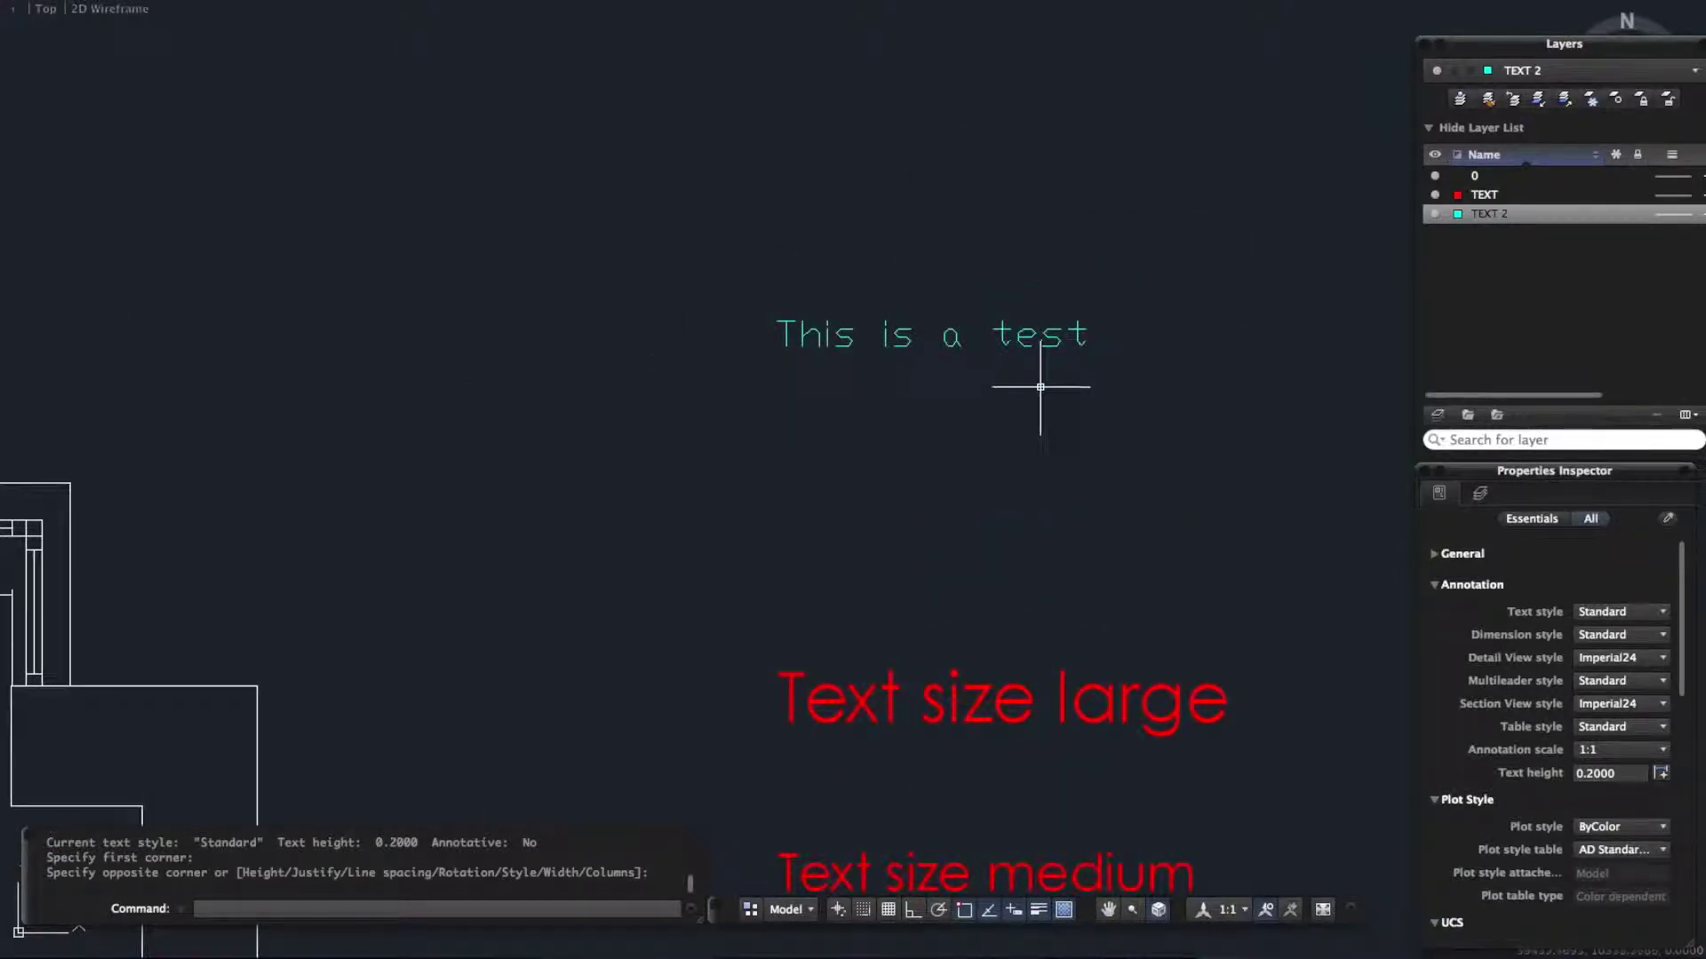
pyautogui.scroll(-4, 856, 257)
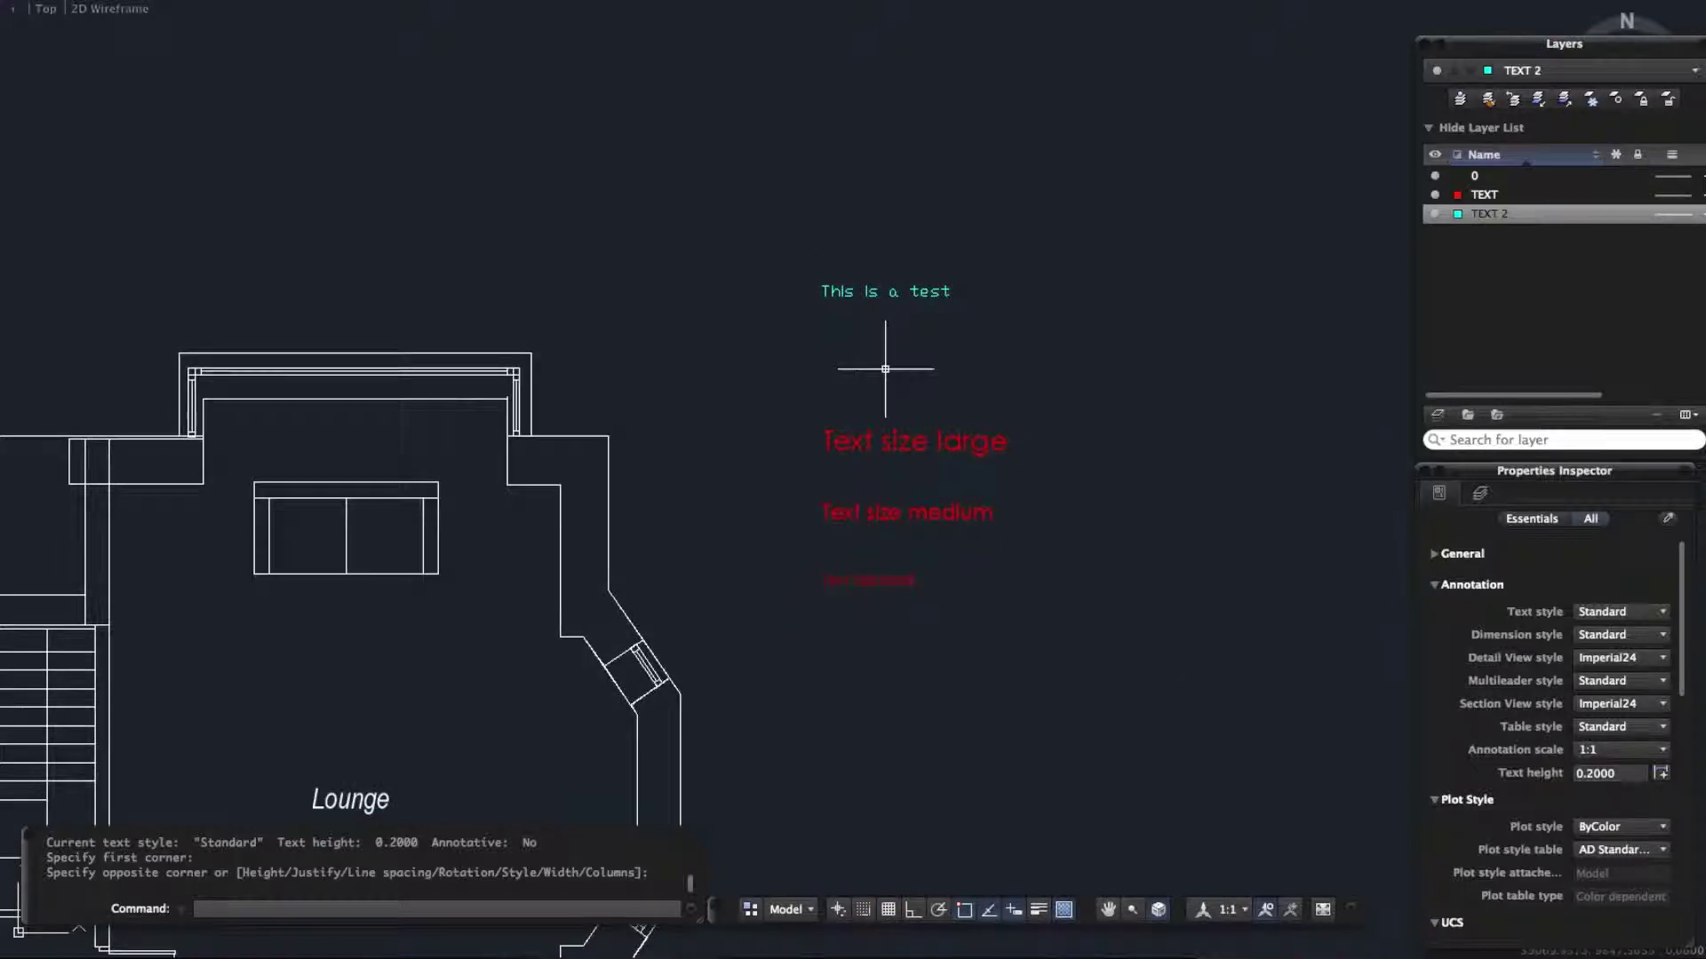
pyautogui.click(914, 290)
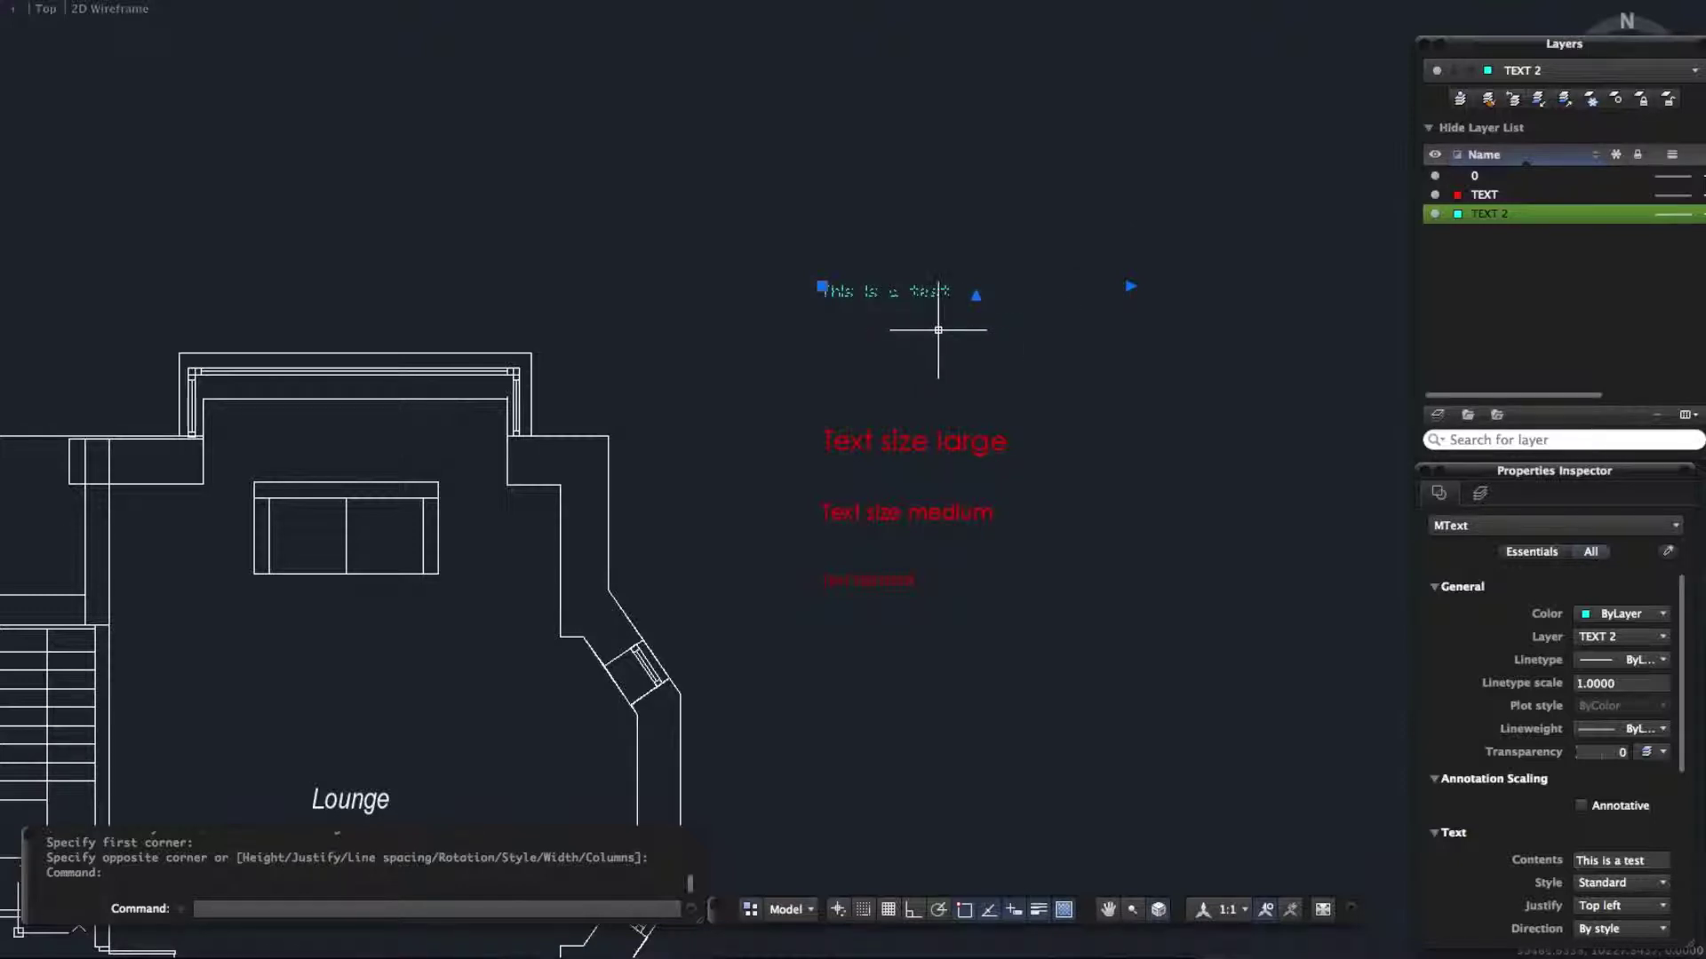
# Copy the phrase 'This is a test' and paste it repeatedly onto new lines
pyautogui.press('Return')
pyautogui.doubleClick(880, 293)
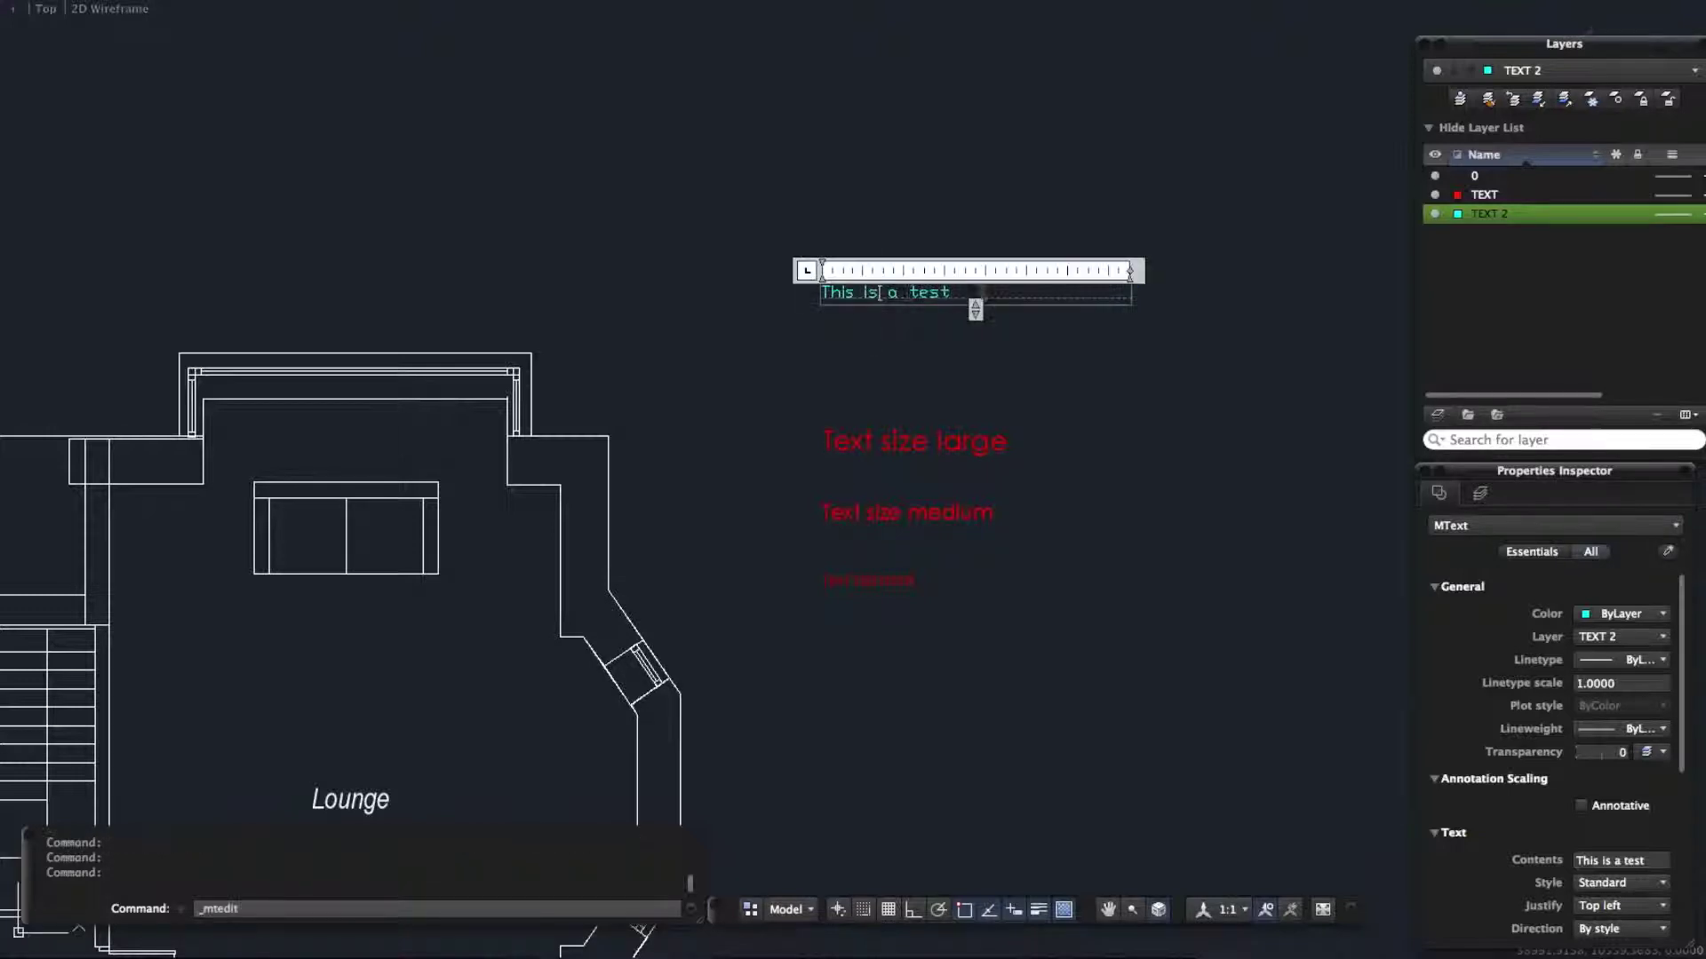
pyautogui.moveTo(963, 293); pyautogui.dragTo(758, 293)
pyautogui.press('super+c')
pyautogui.click(959, 293)
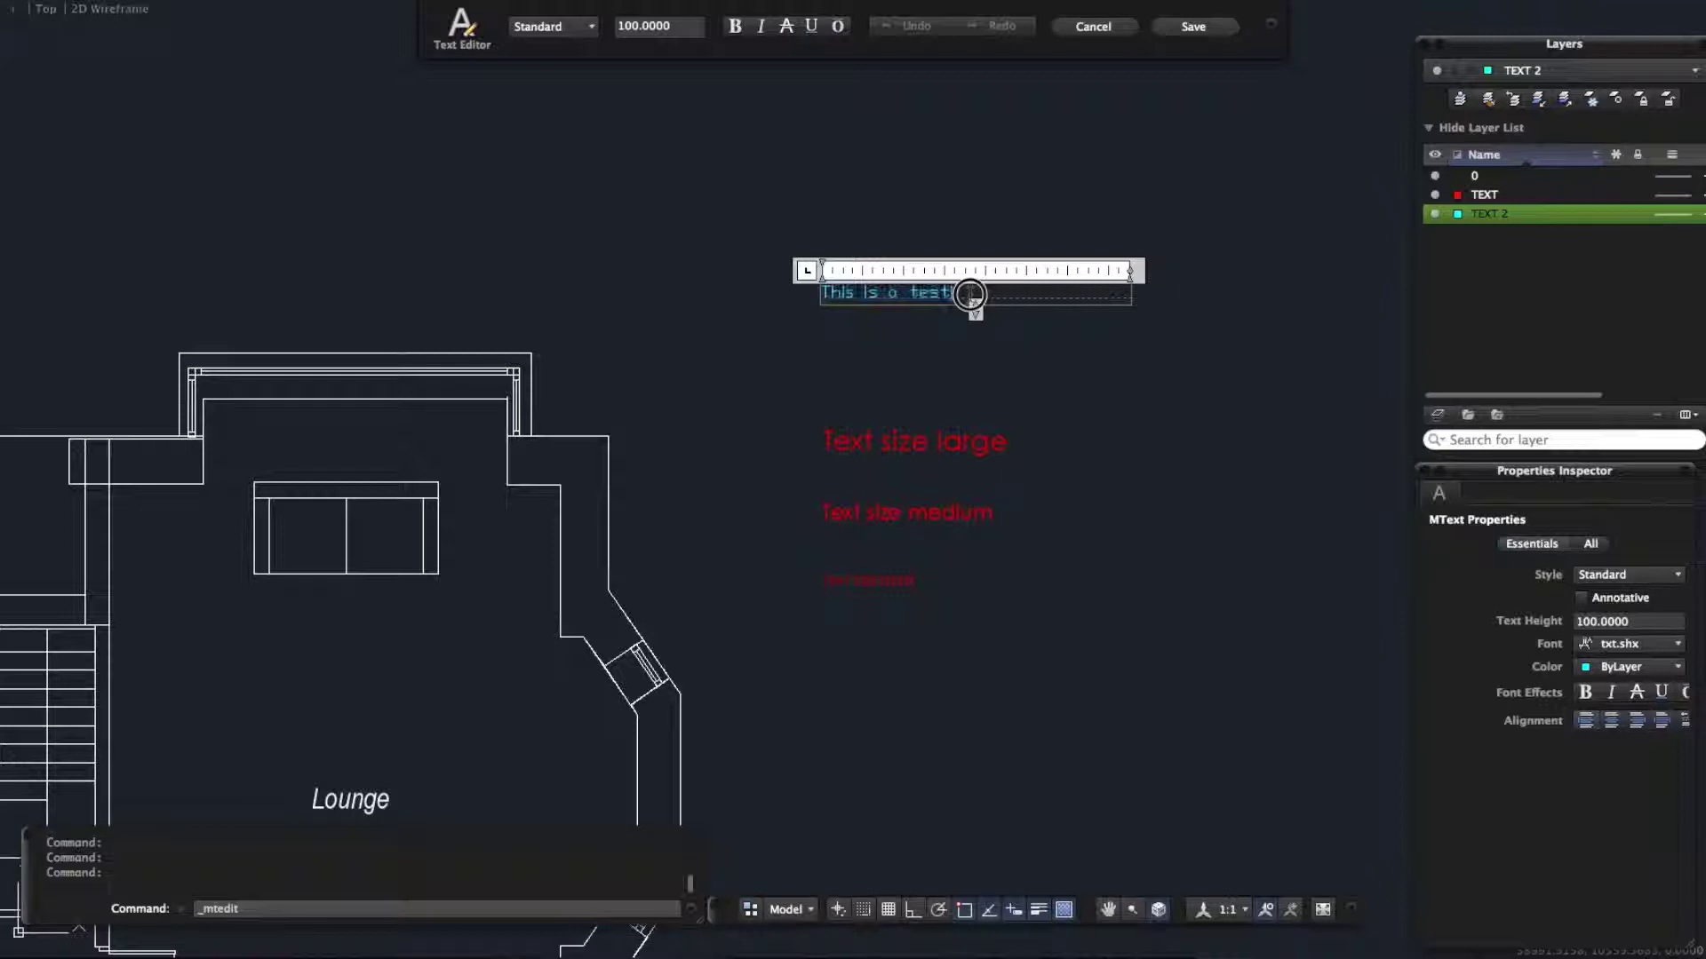
pyautogui.press('super+v')
pyautogui.press('super+v')
pyautogui.press('Return')
pyautogui.press('super+v')
pyautogui.press('Return')
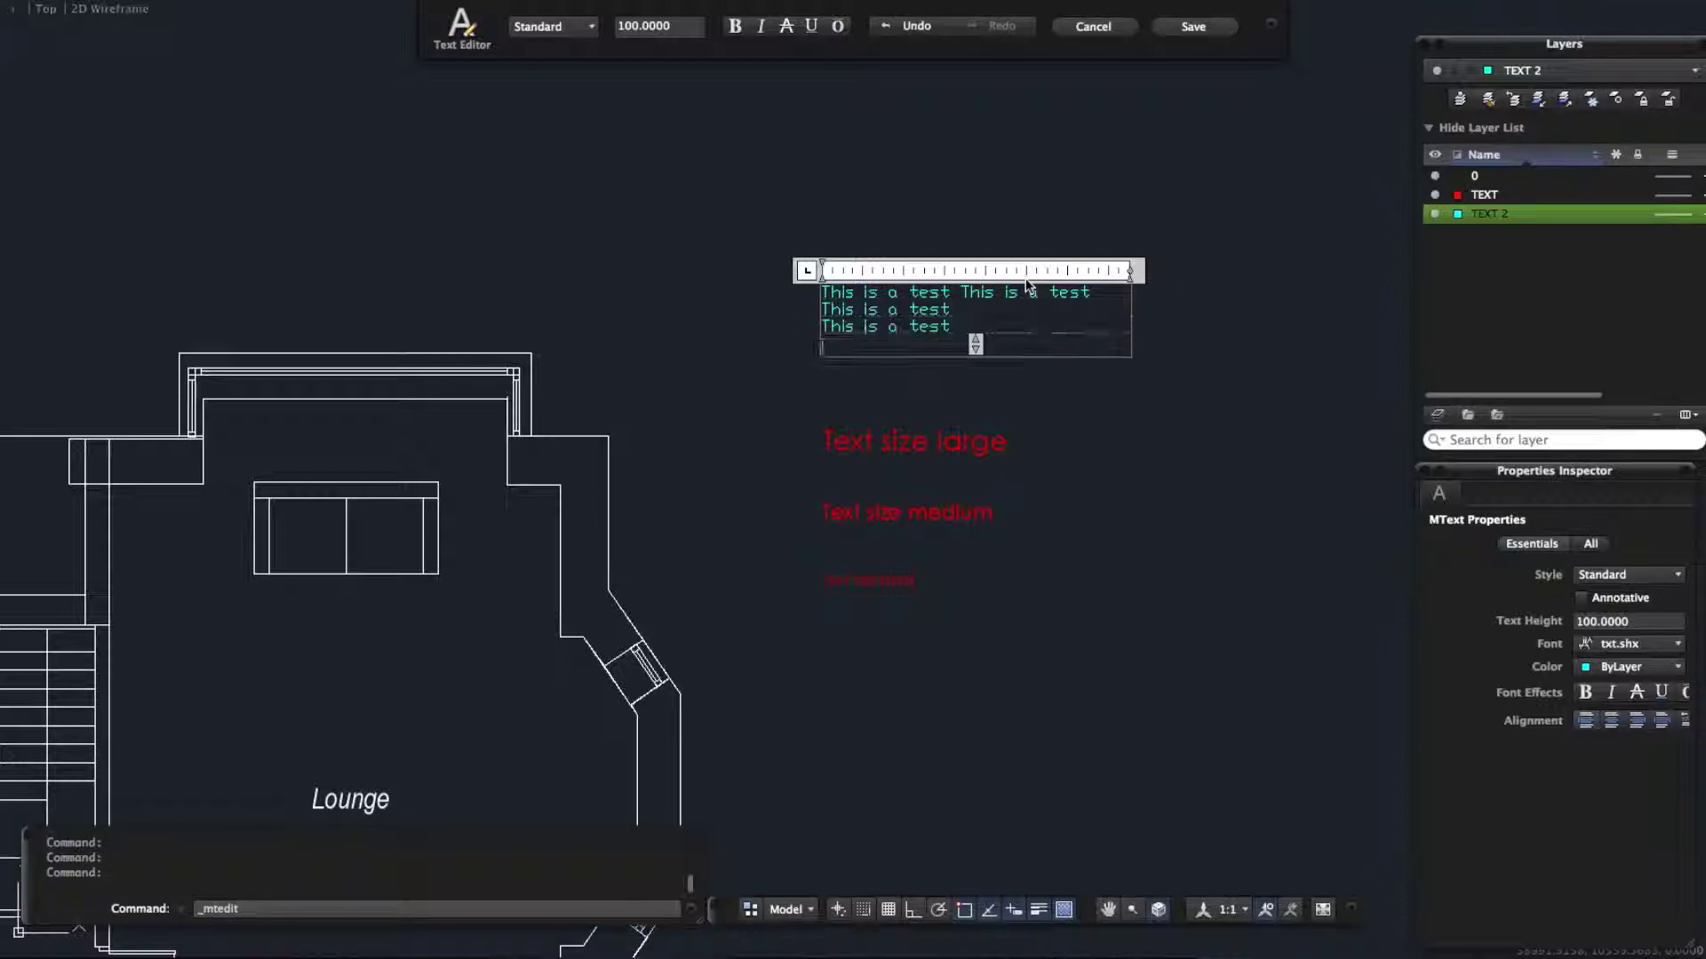
pyautogui.press('super+v')
pyautogui.press('Return')
pyautogui.press('super+v')
pyautogui.press('Return')
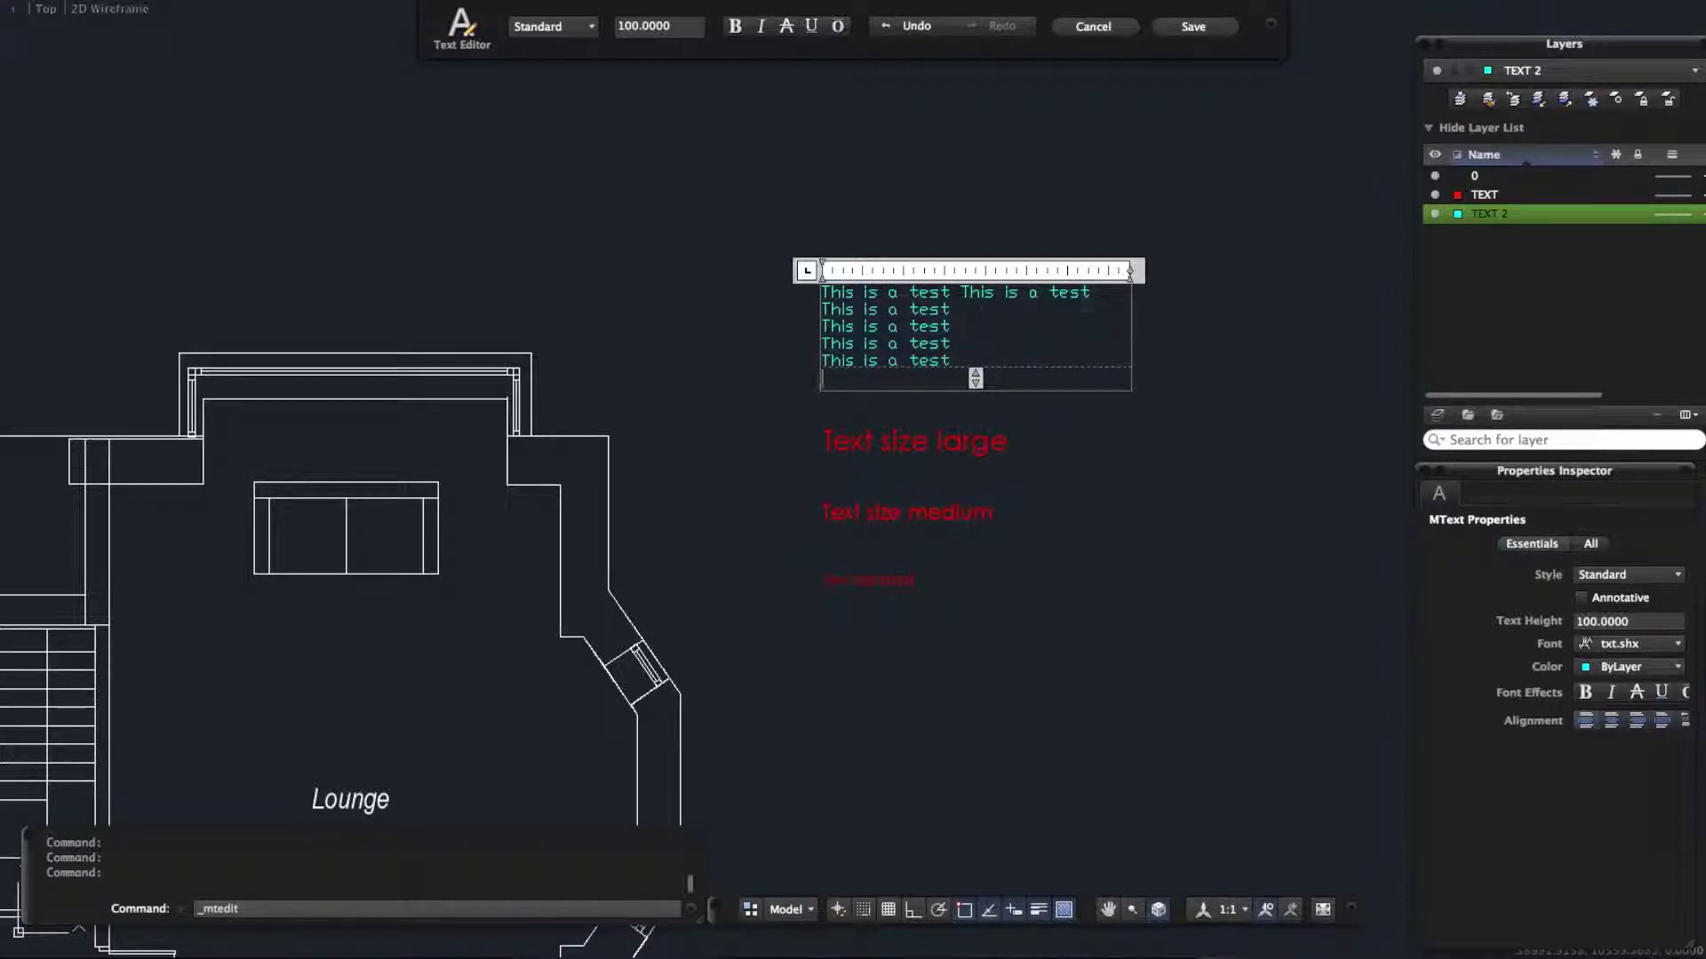
# Add extra characters to the first line, narrow the column so lines rewrap, and save
pyautogui.click(1101, 291)
pyautogui.moveTo(1131, 270); pyautogui.dragTo(1277, 270)
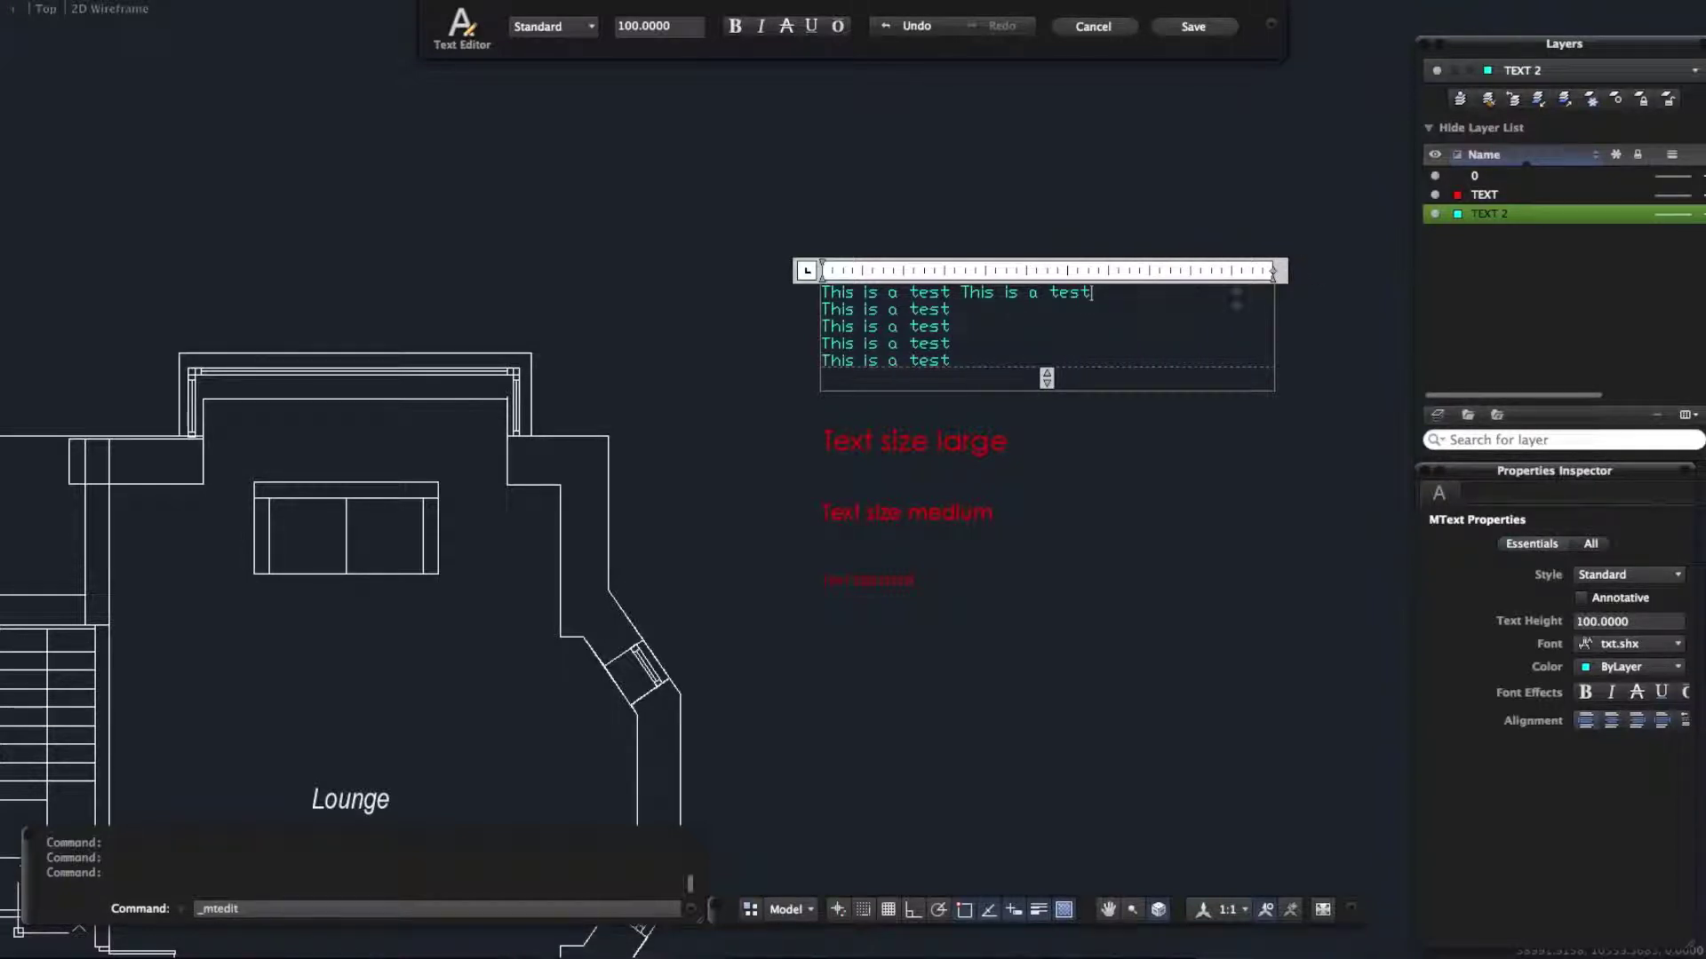
pyautogui.write('thleheljejlgjjejelefj')
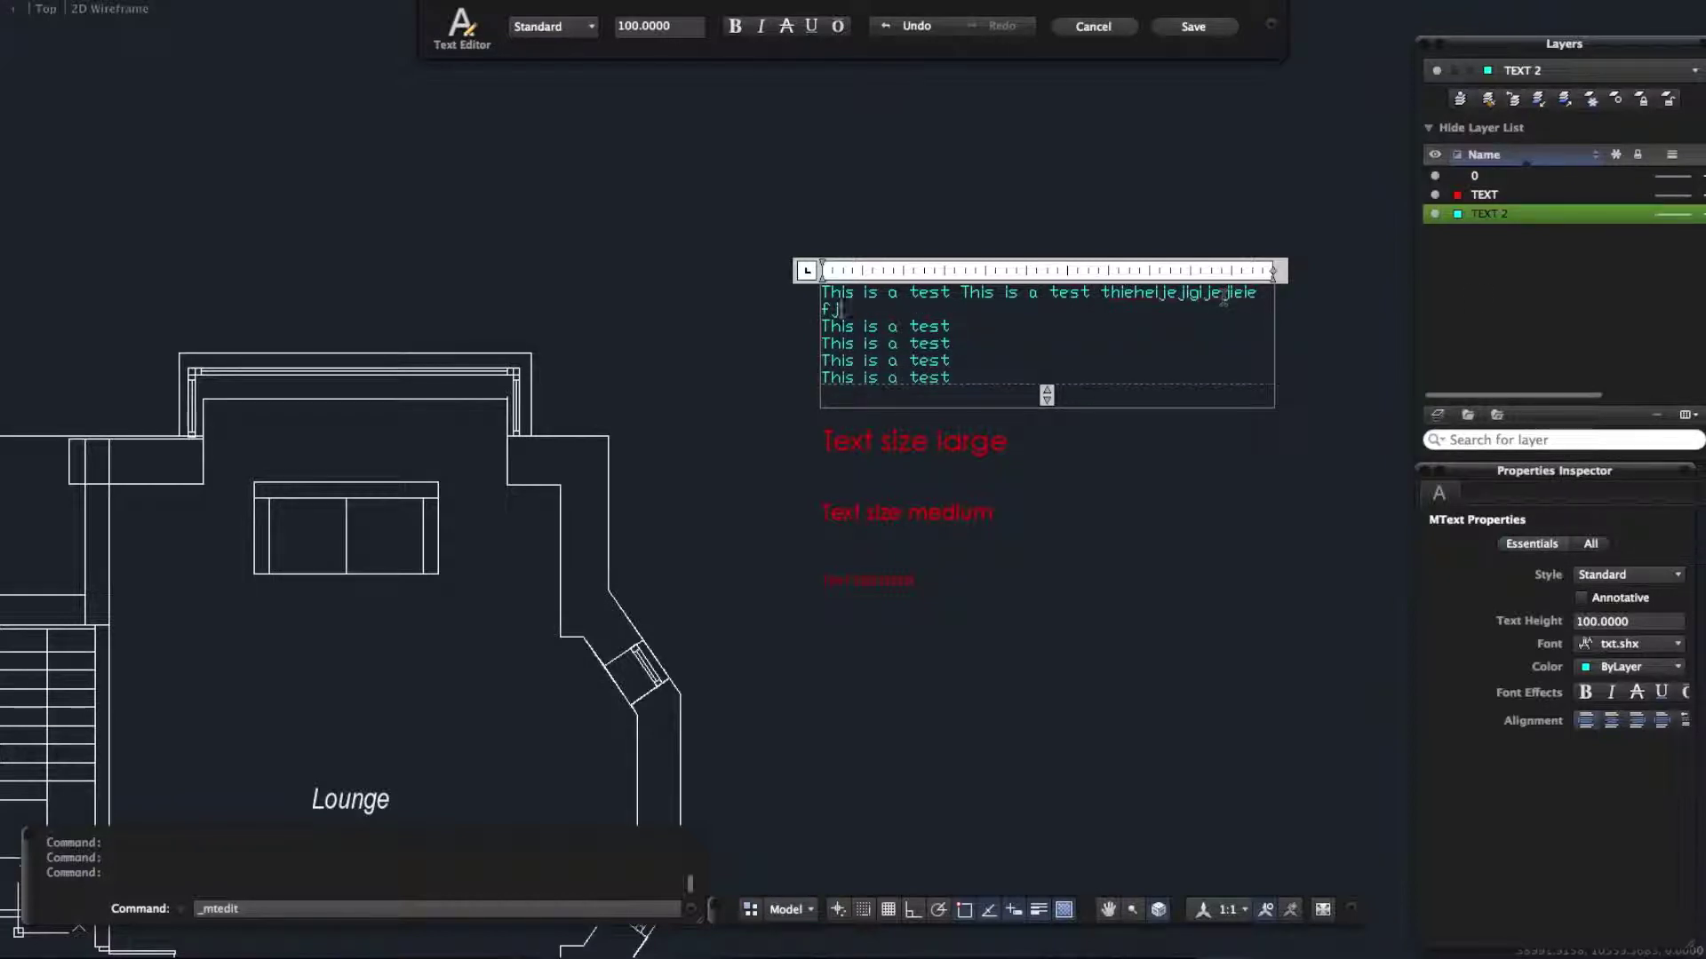
pyautogui.moveTo(1272, 272); pyautogui.dragTo(1153, 272)
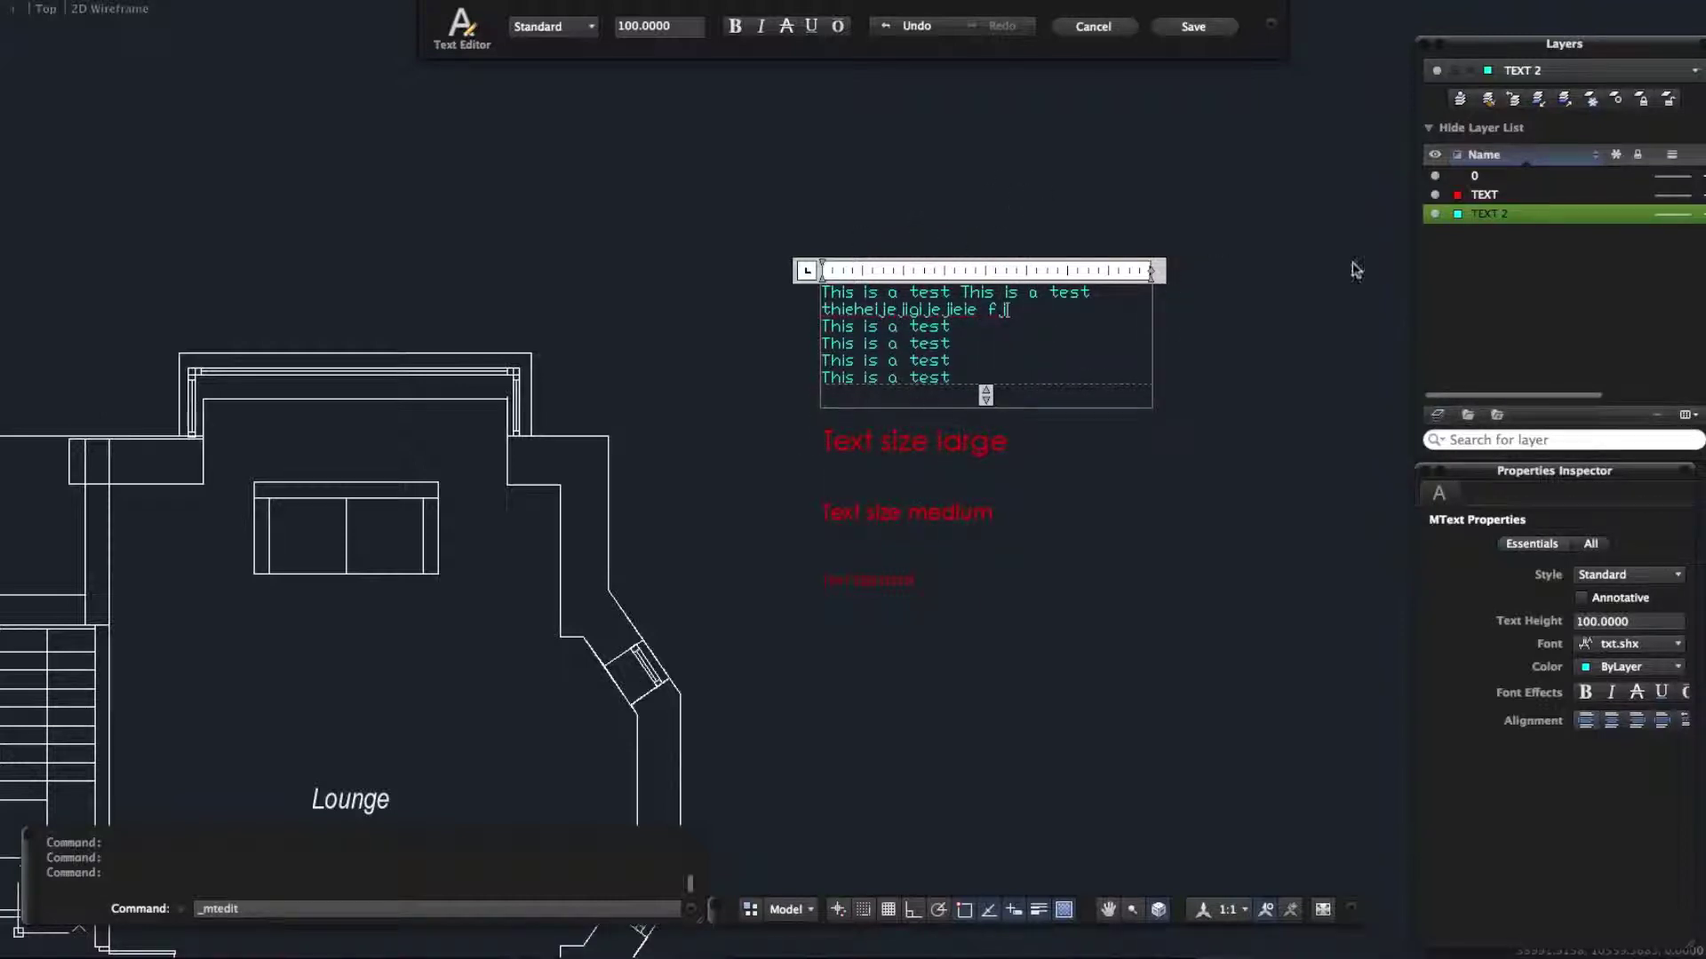
pyautogui.click(1074, 472)
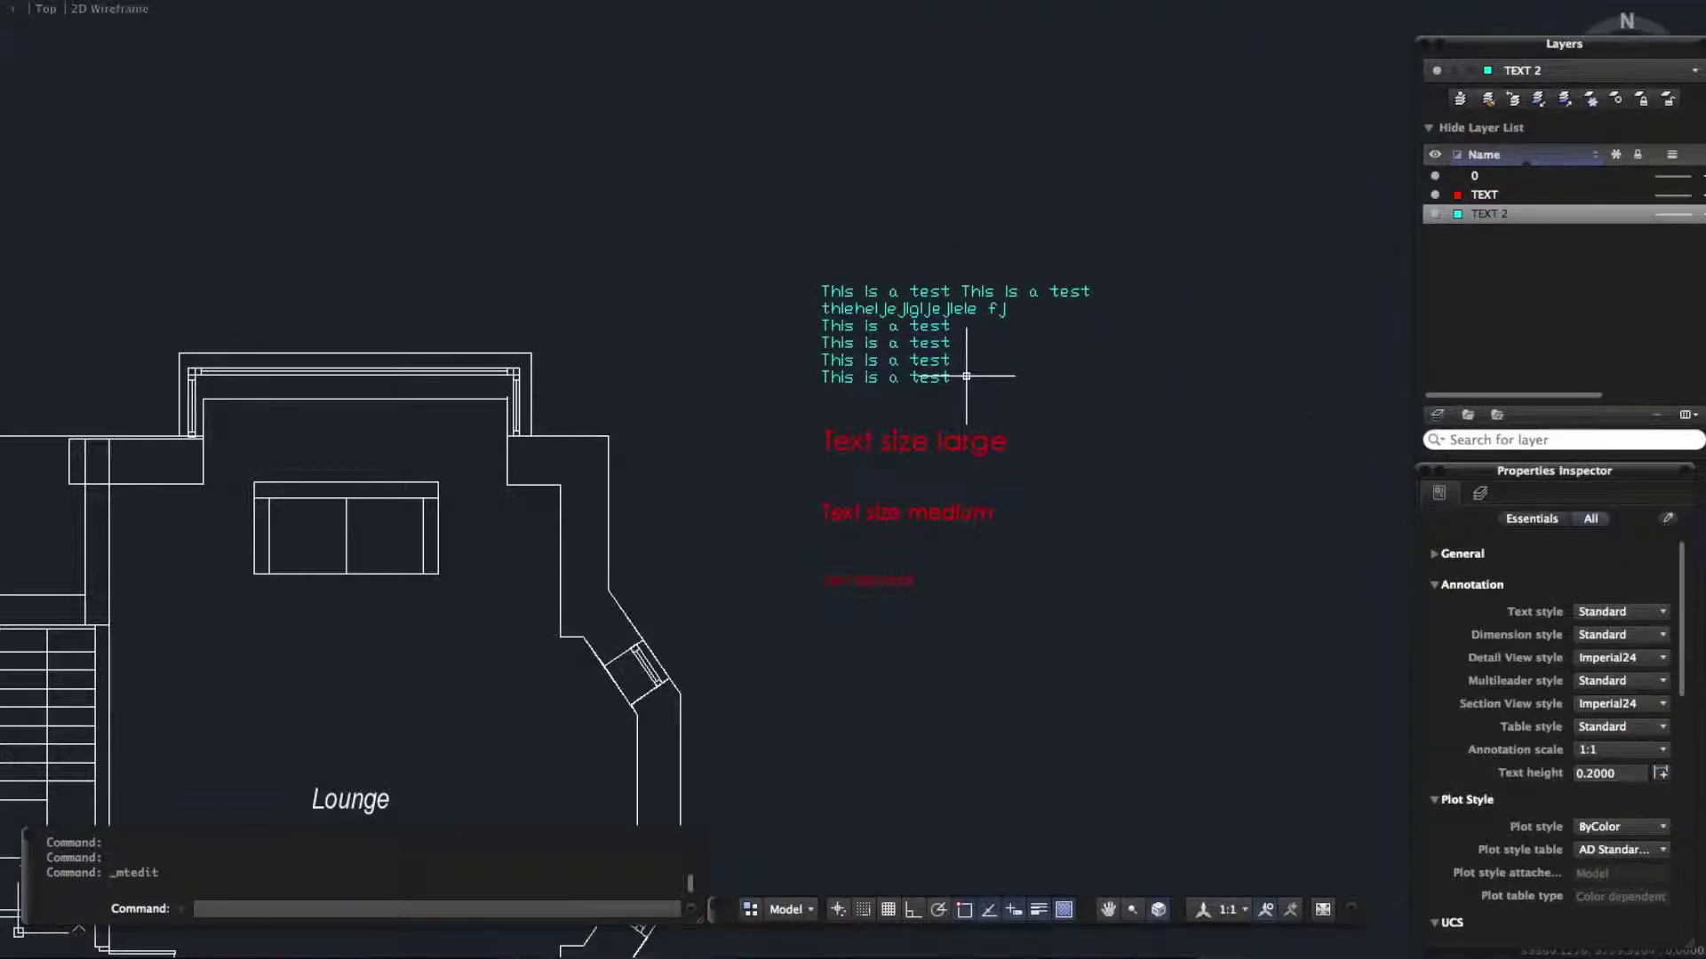
# Select all lines of the cyan text and apply the Century Gothic style
pyautogui.scroll(1, 929, 444)
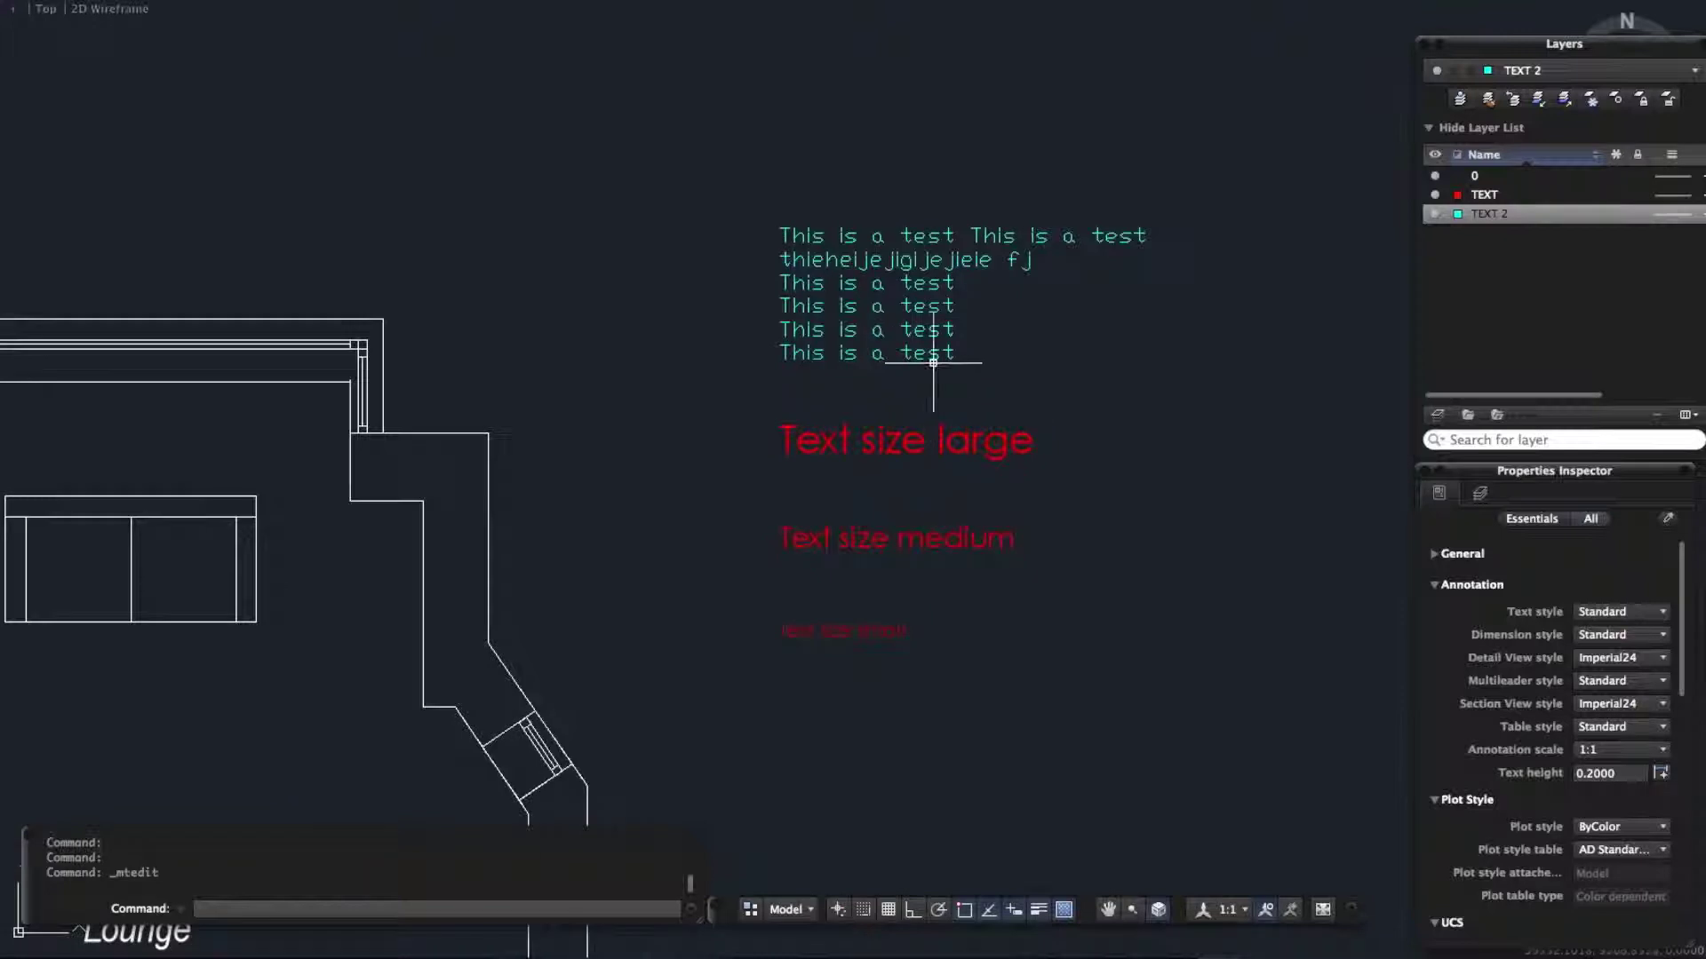
pyautogui.click(932, 359)
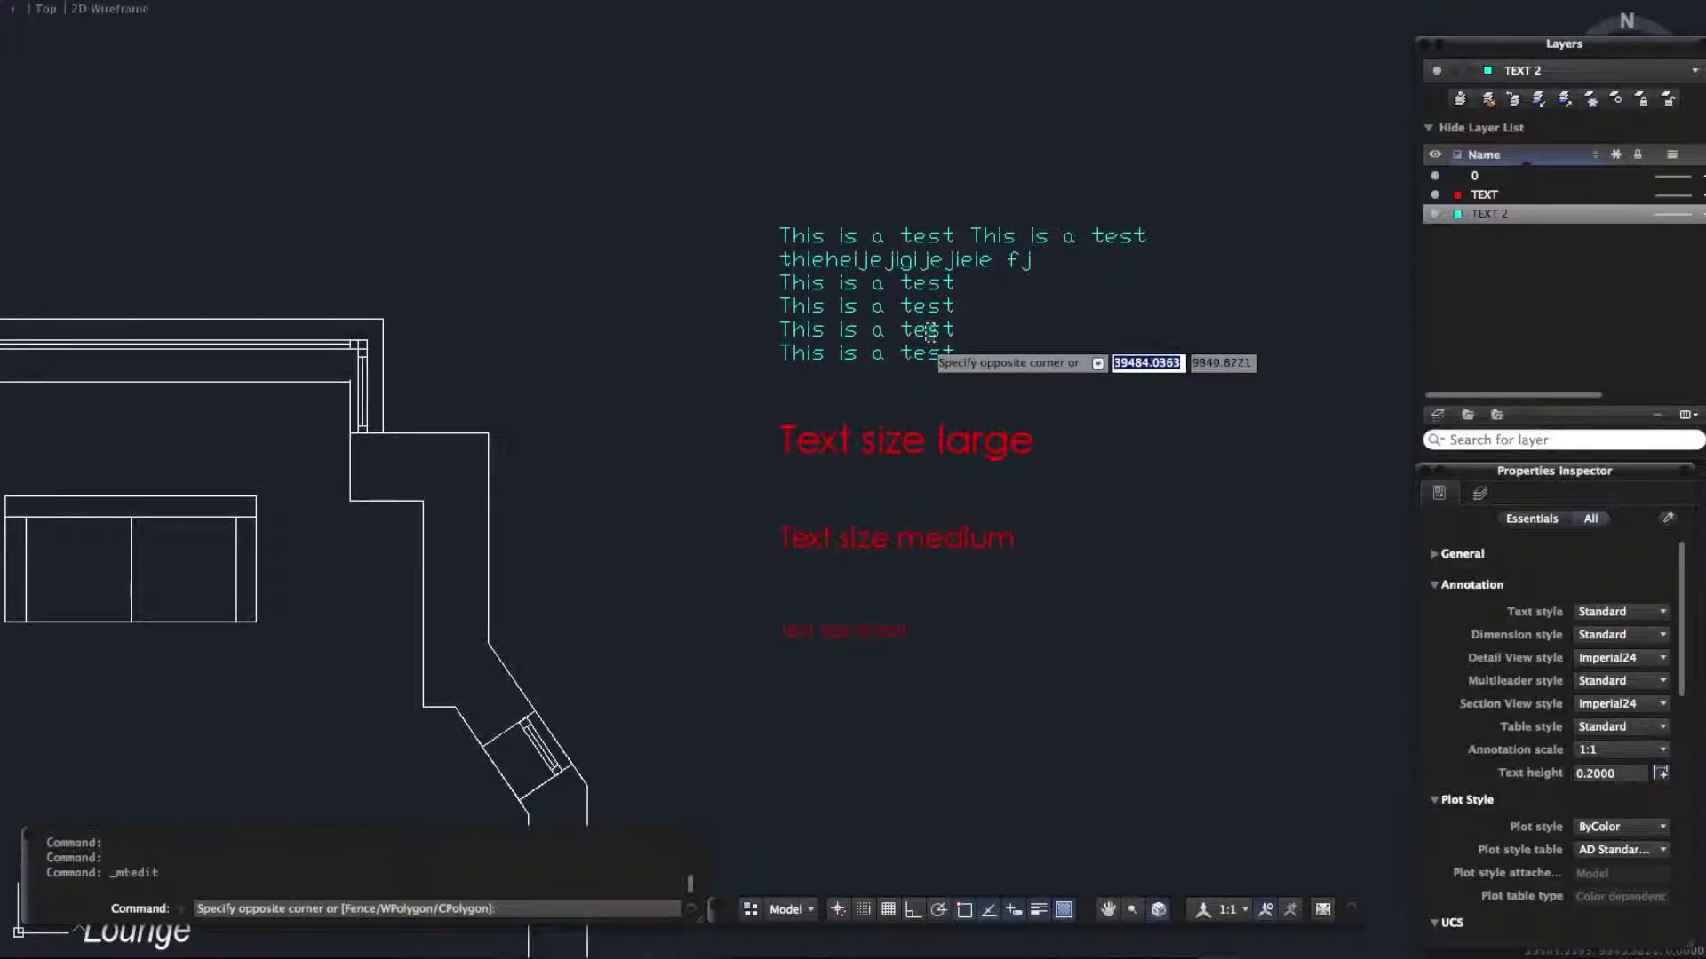
pyautogui.click(927, 333)
pyautogui.doubleClick(923, 333)
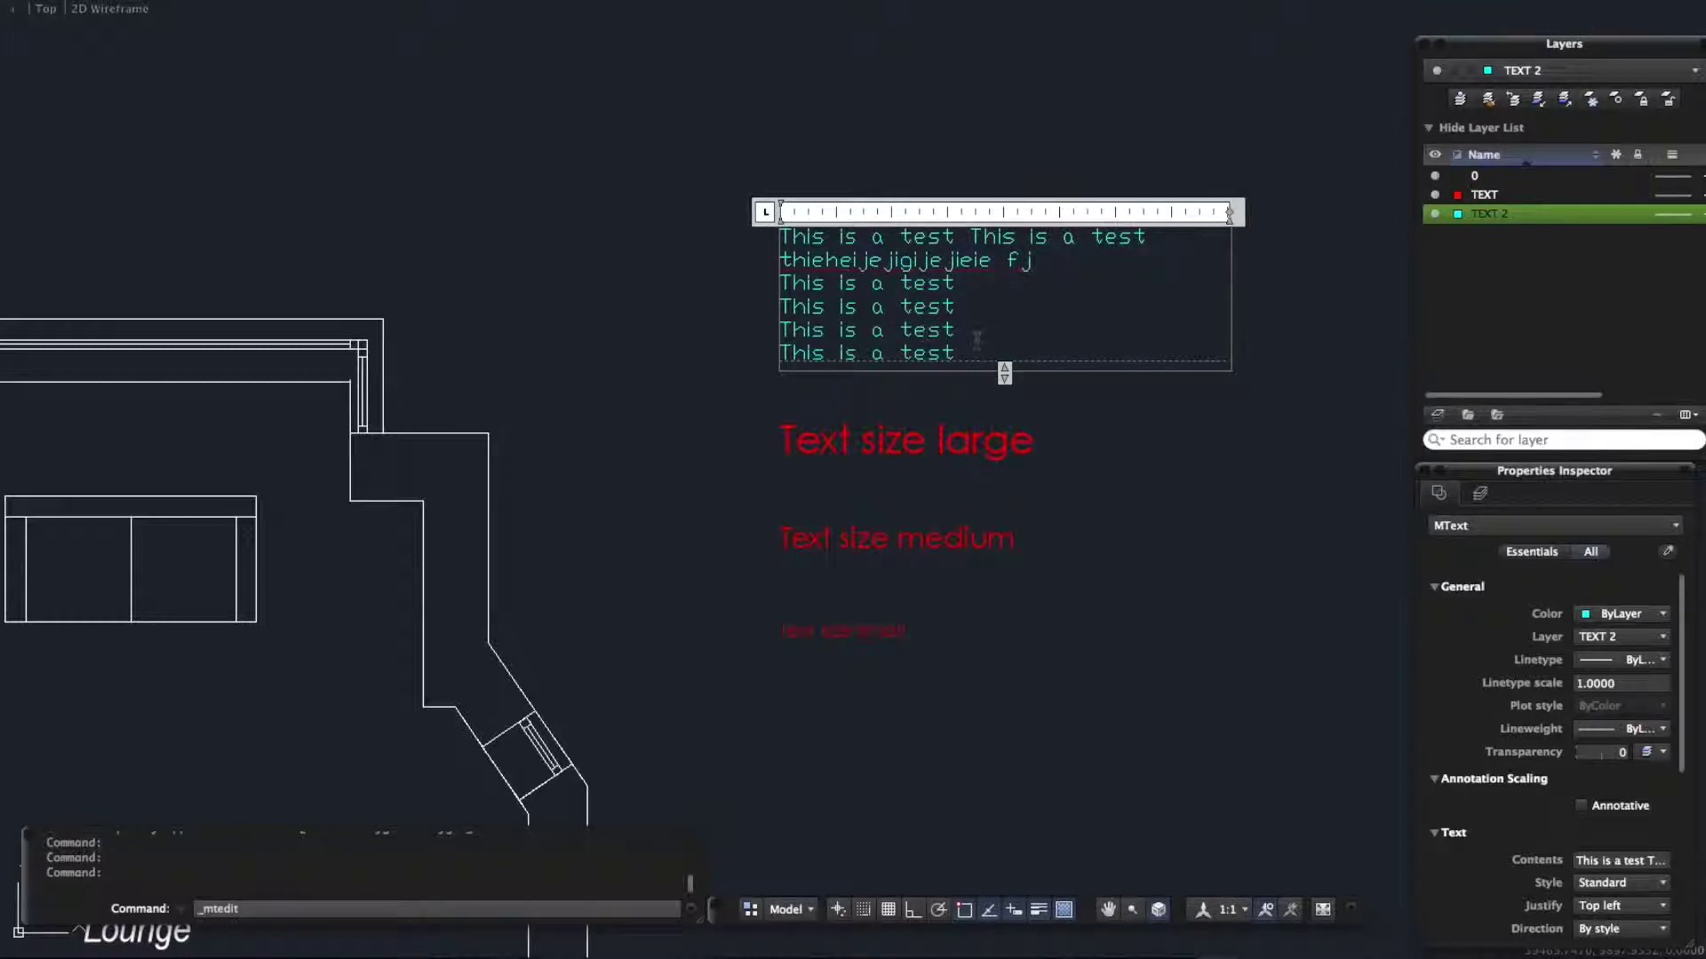
pyautogui.tripleClick(790, 231)
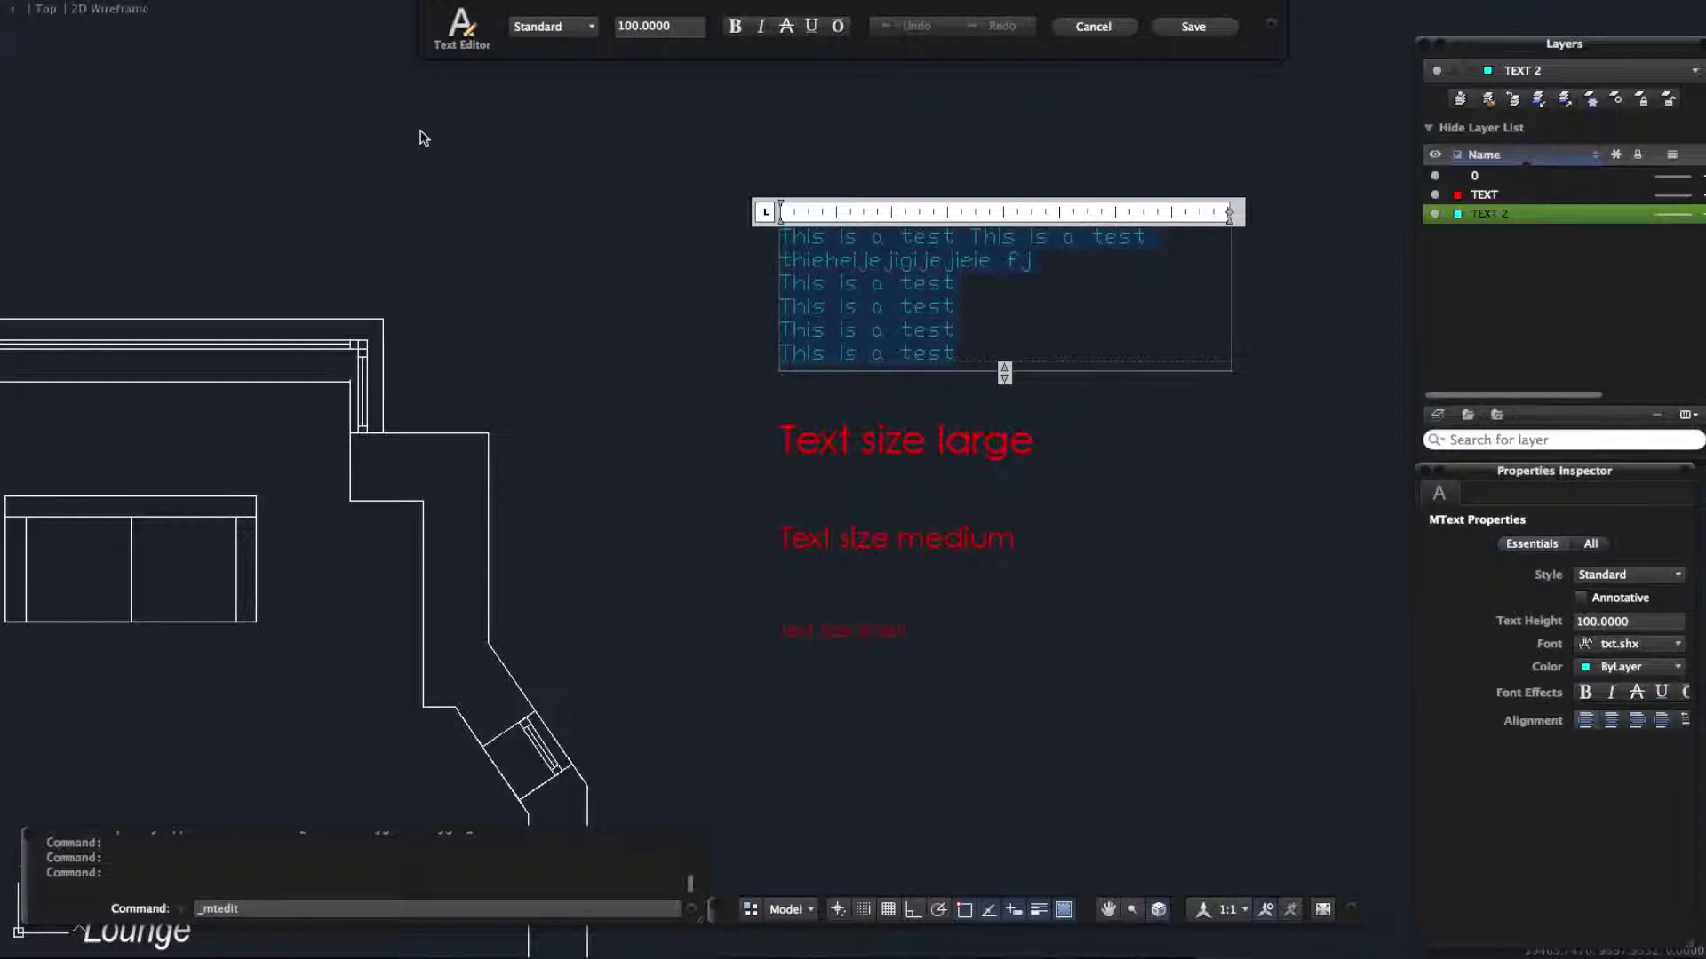
pyautogui.click(592, 27)
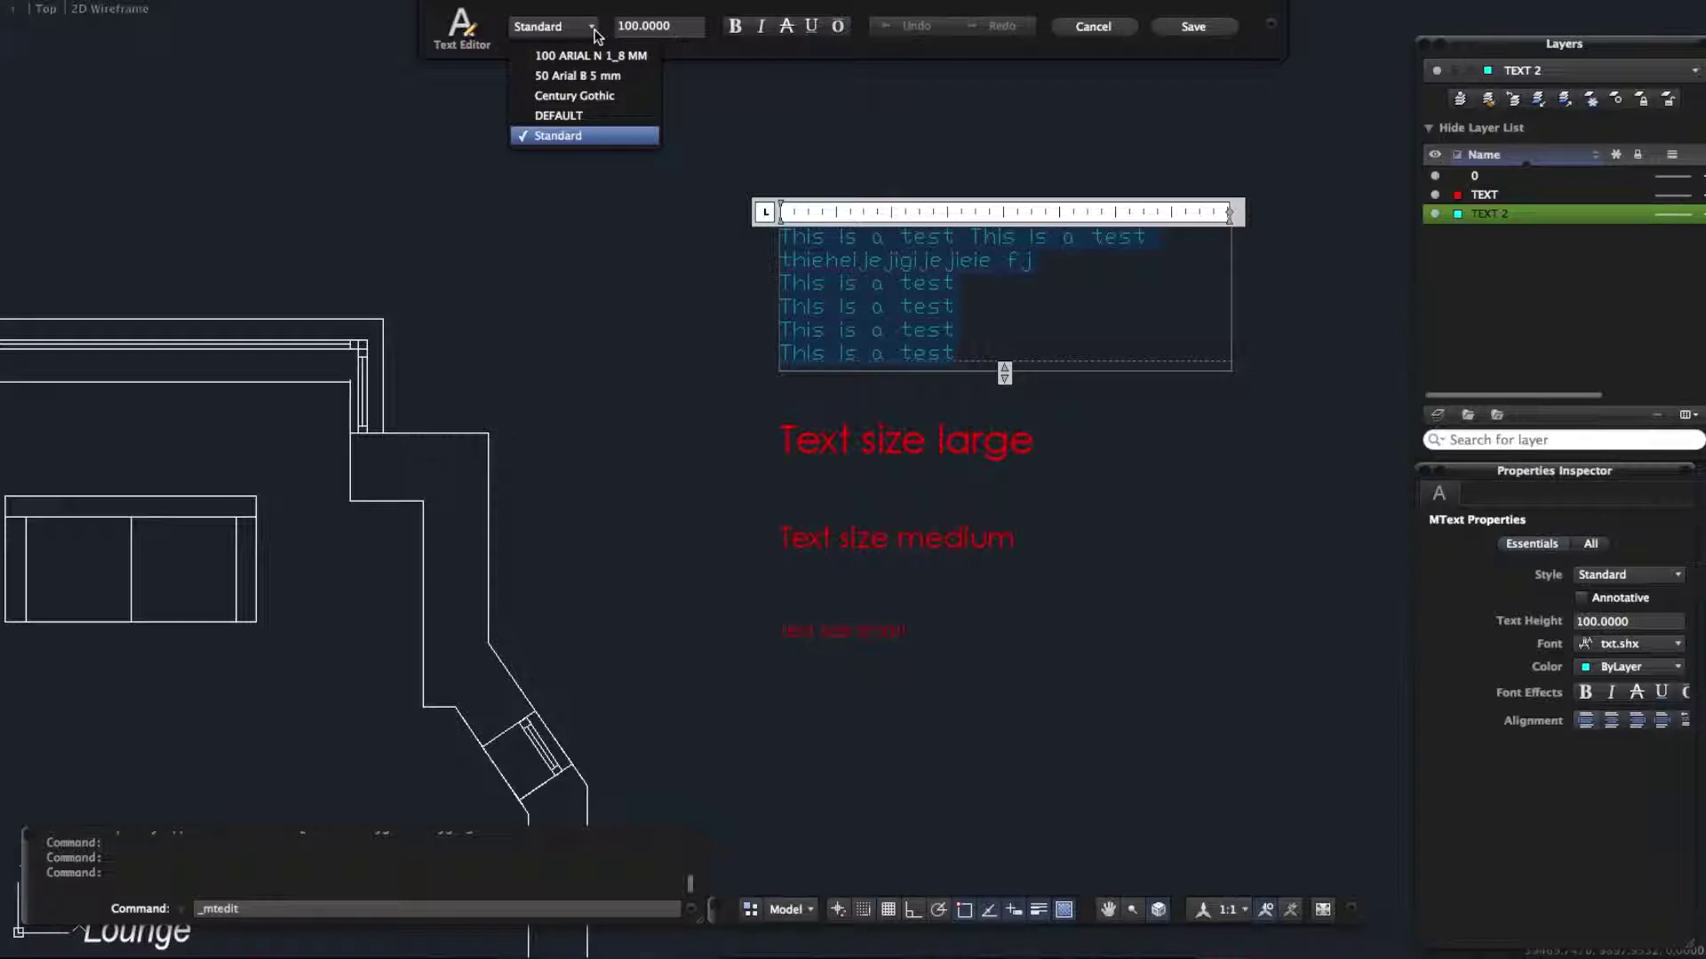
pyautogui.click(588, 96)
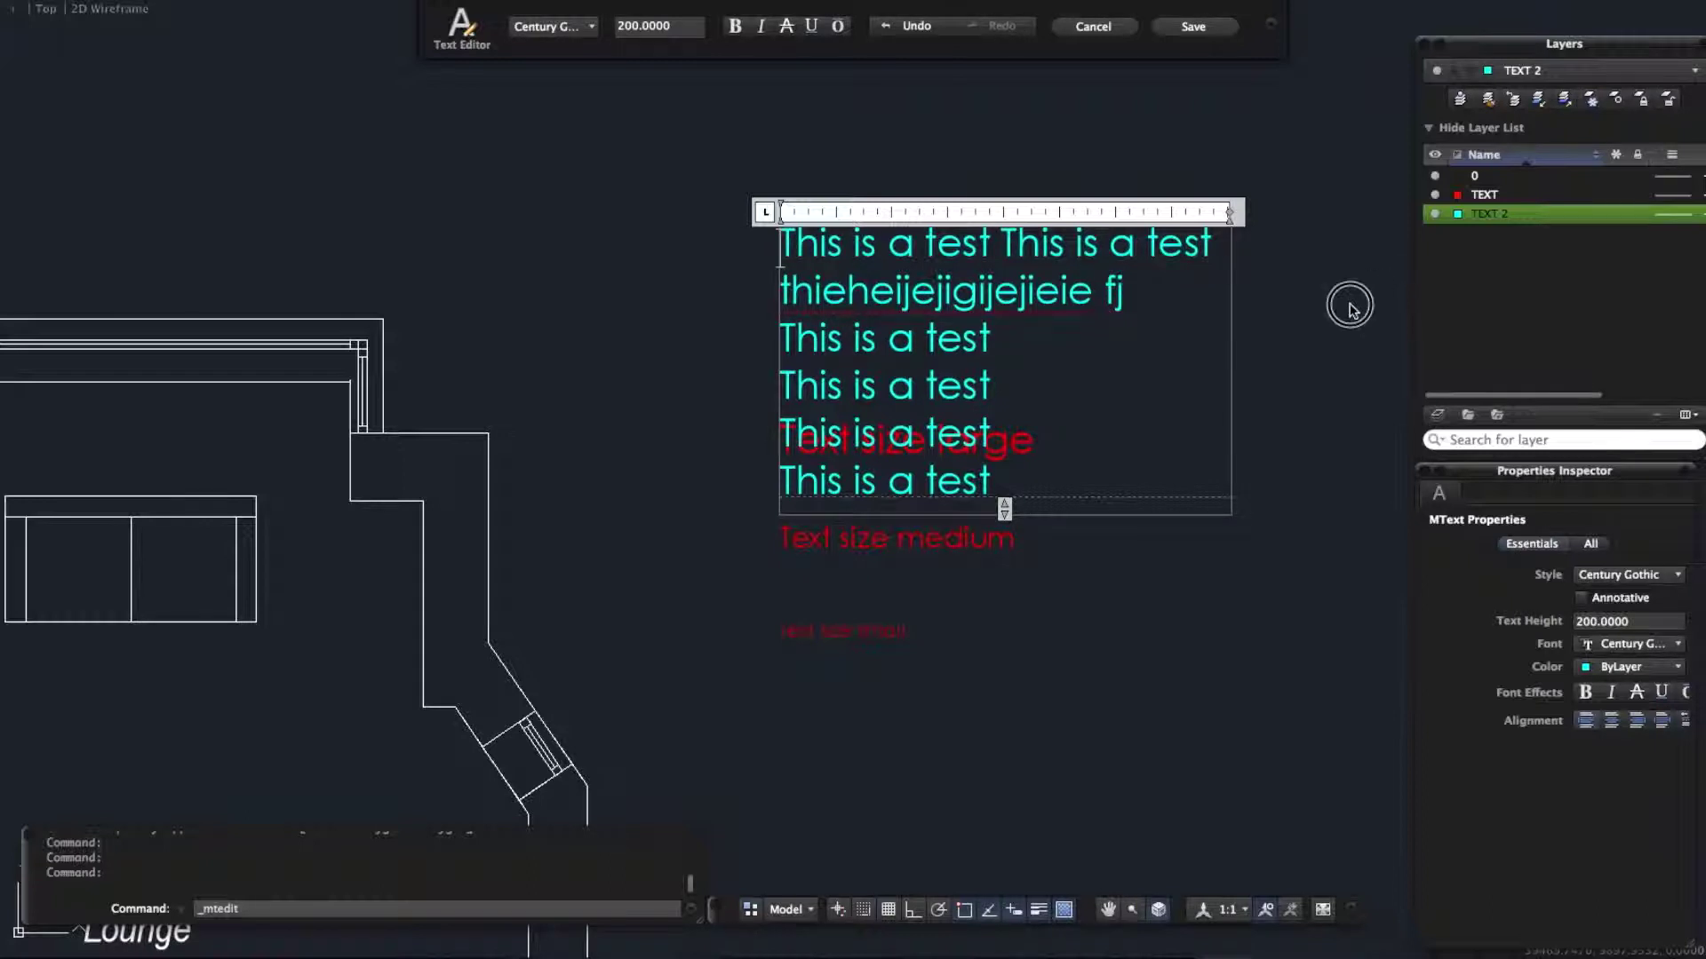
pyautogui.press('Escape')
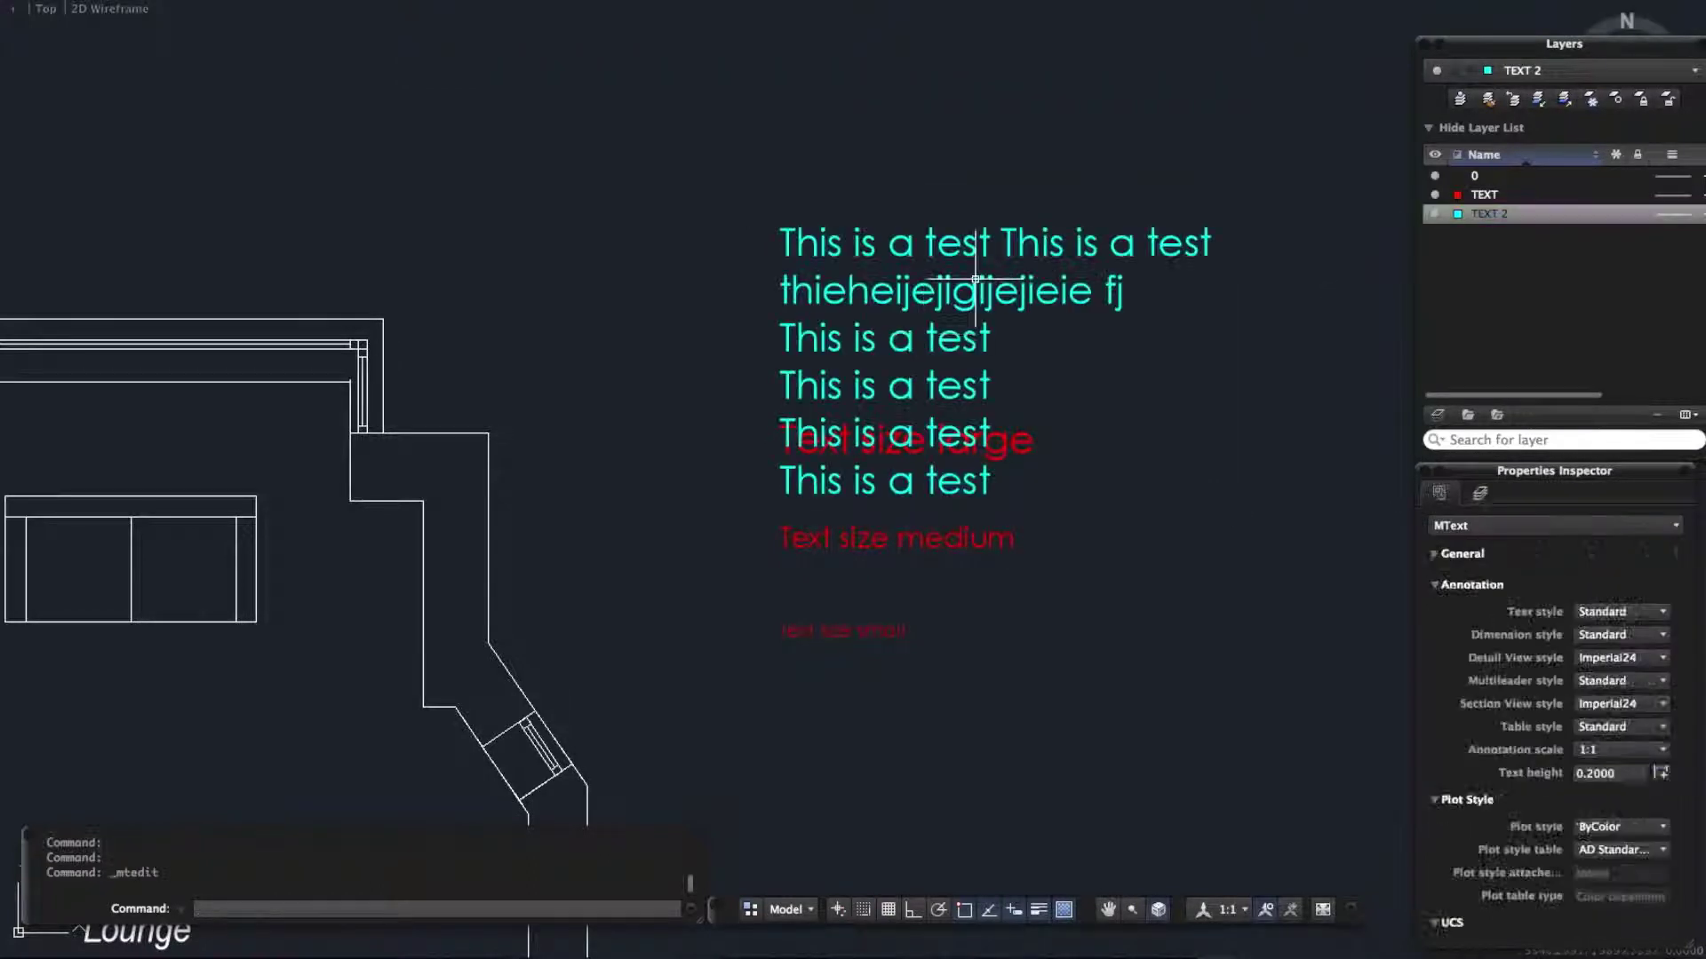
# Move the cyan text higher above the red samples with MOVE, then reselect it
pyautogui.click(858, 247)
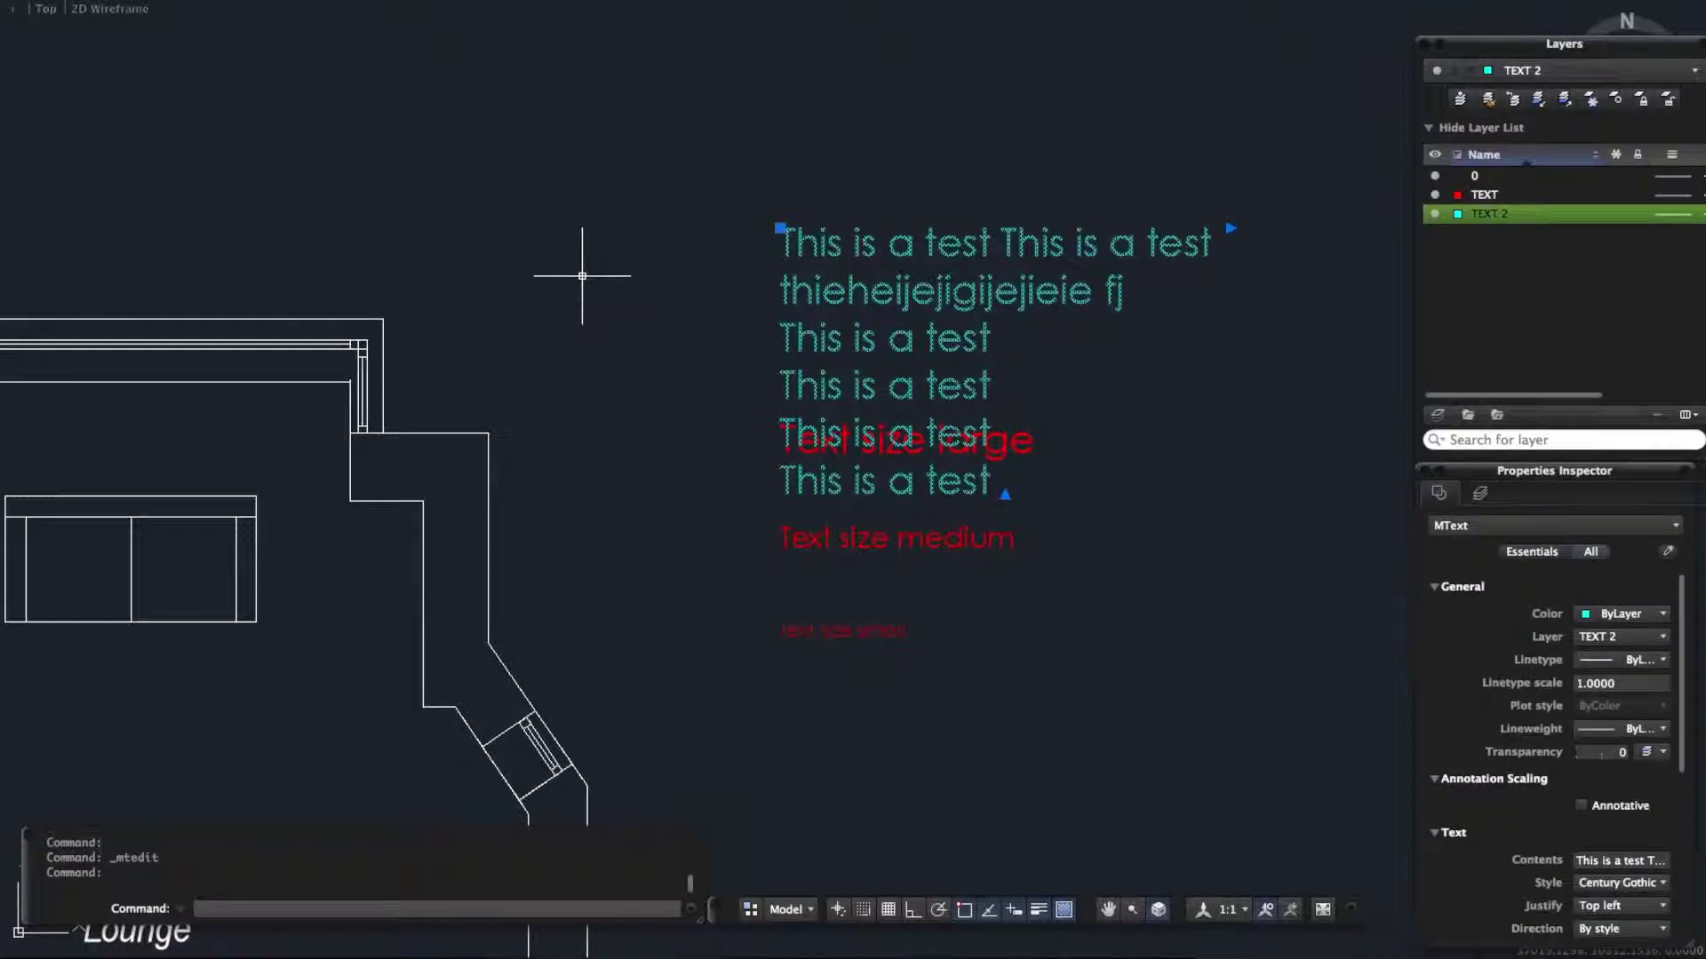
pyautogui.write('m')
pyautogui.press('Return')
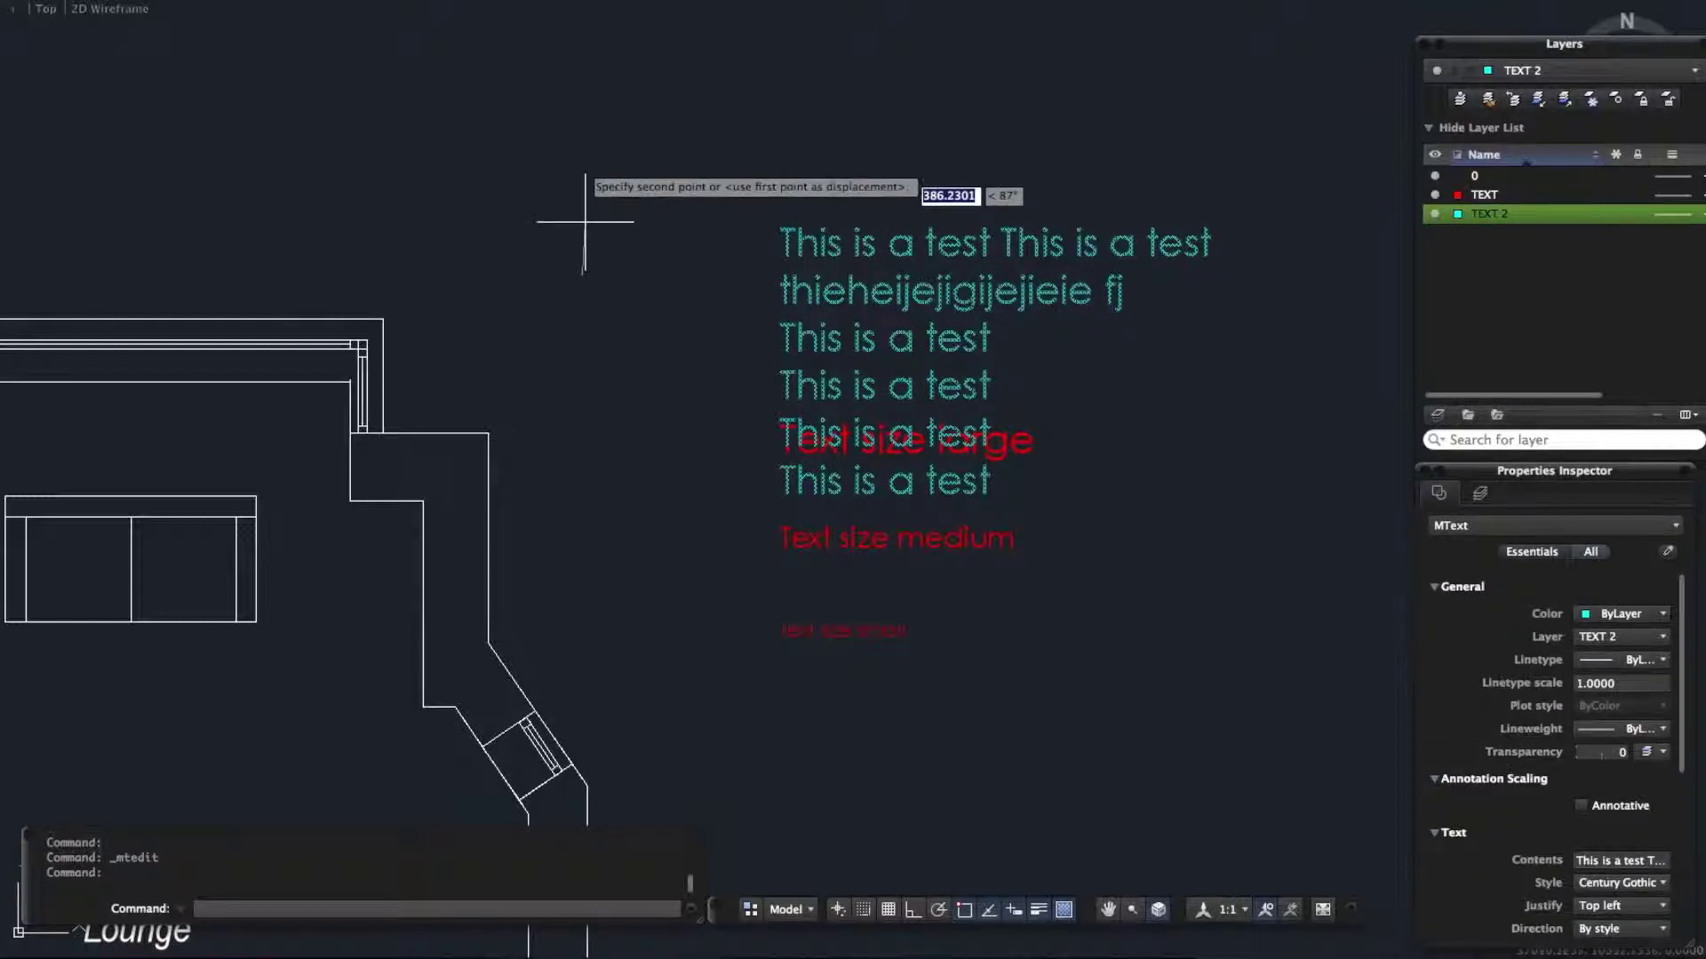
pyautogui.click(582, 275)
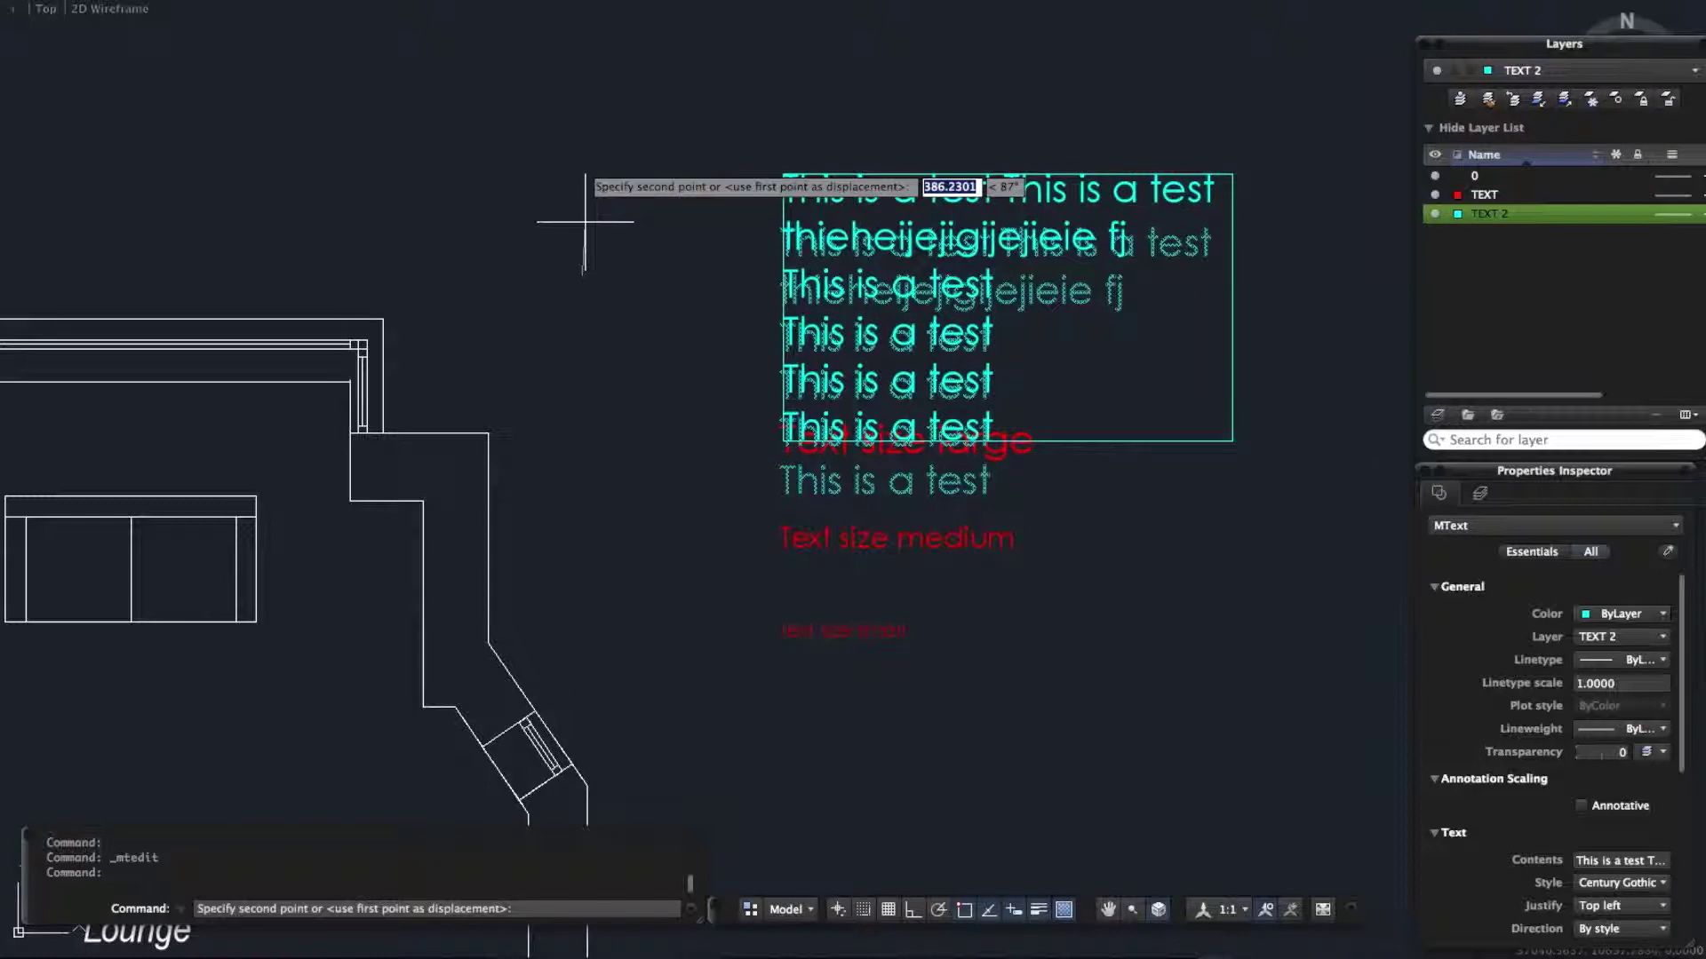
pyautogui.click(584, 140)
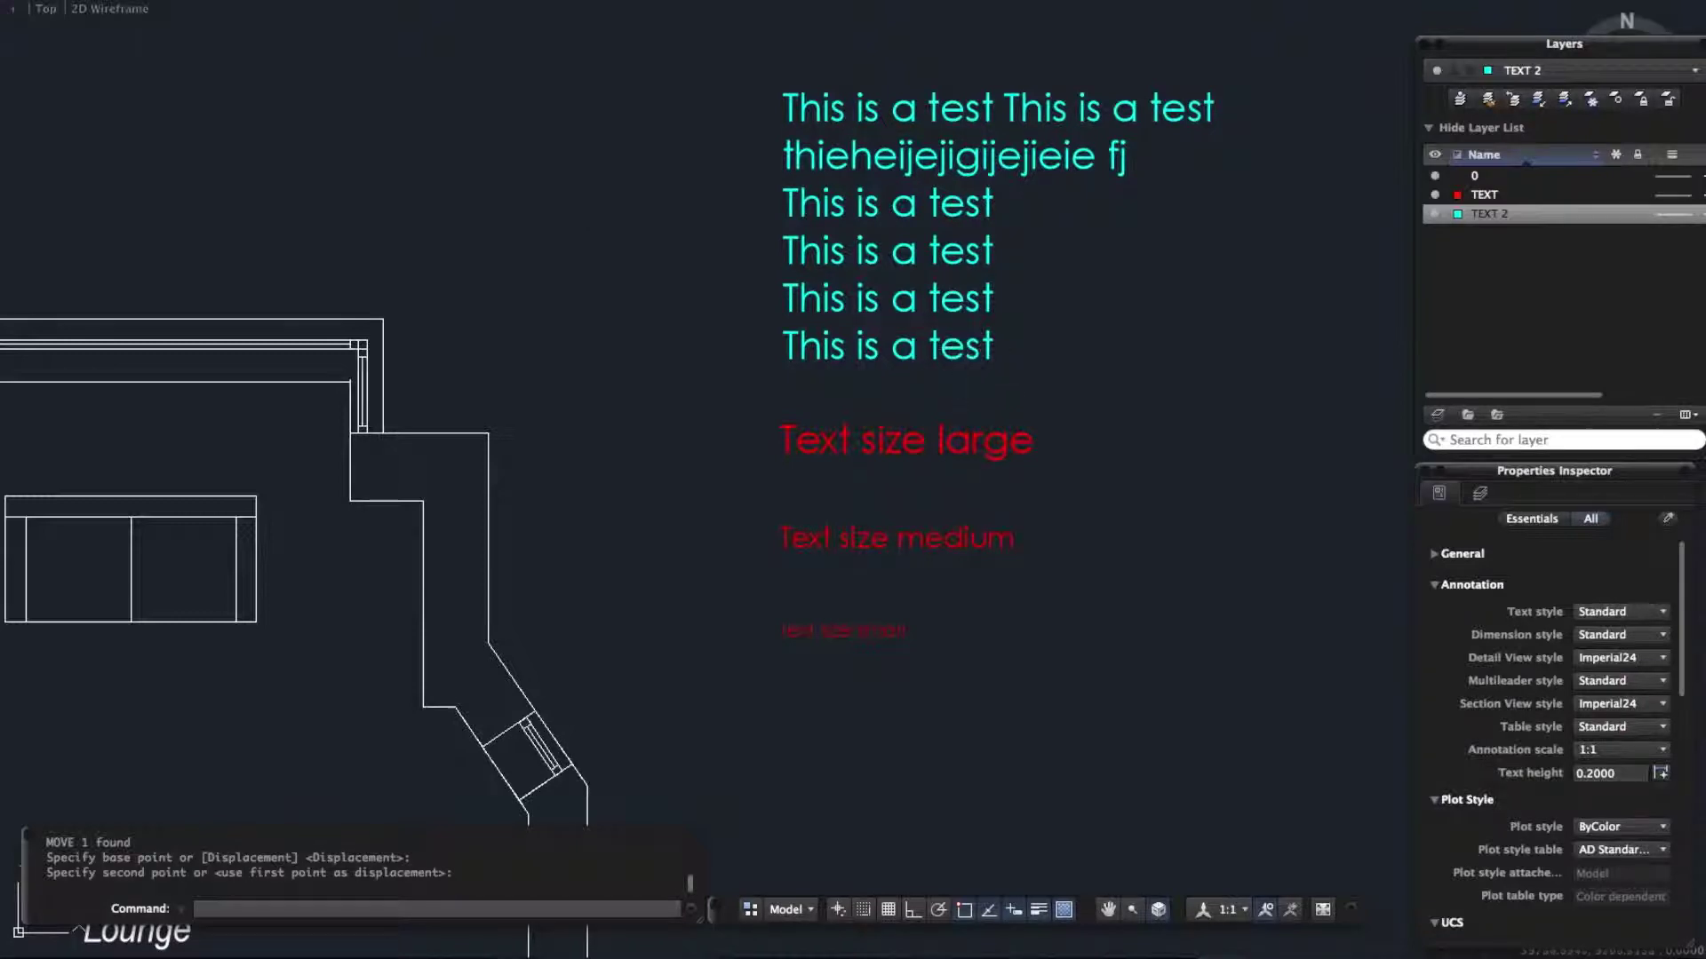
pyautogui.click(960, 349)
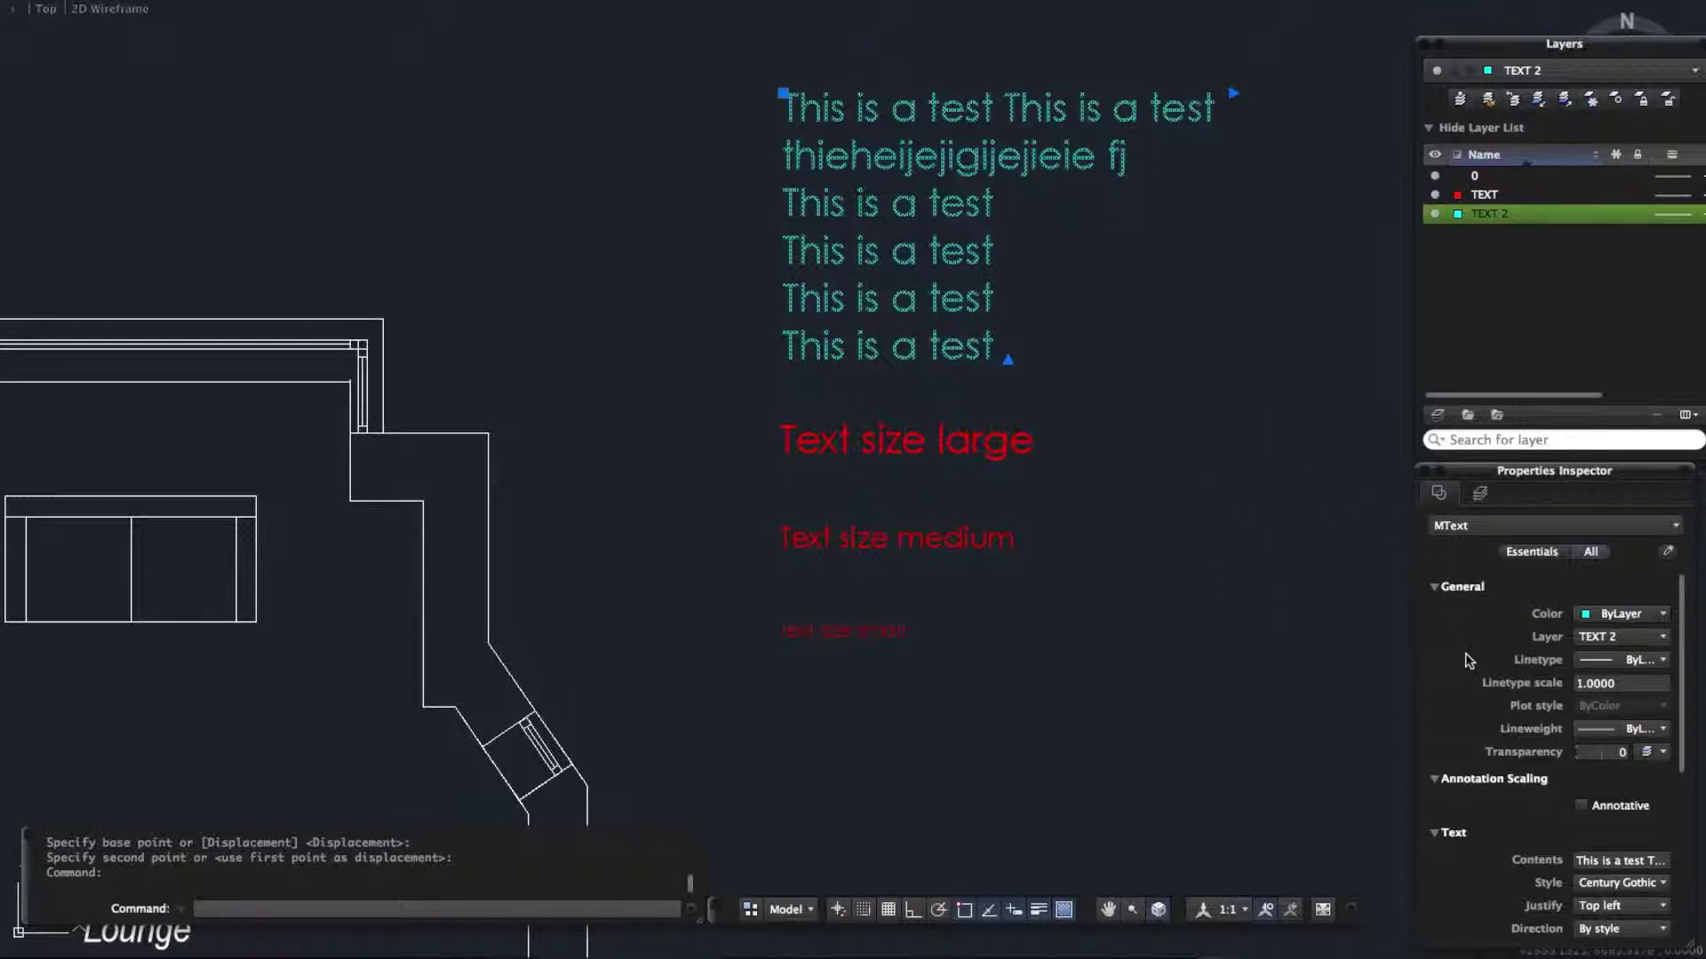
pyautogui.scroll(-5, 1466, 659)
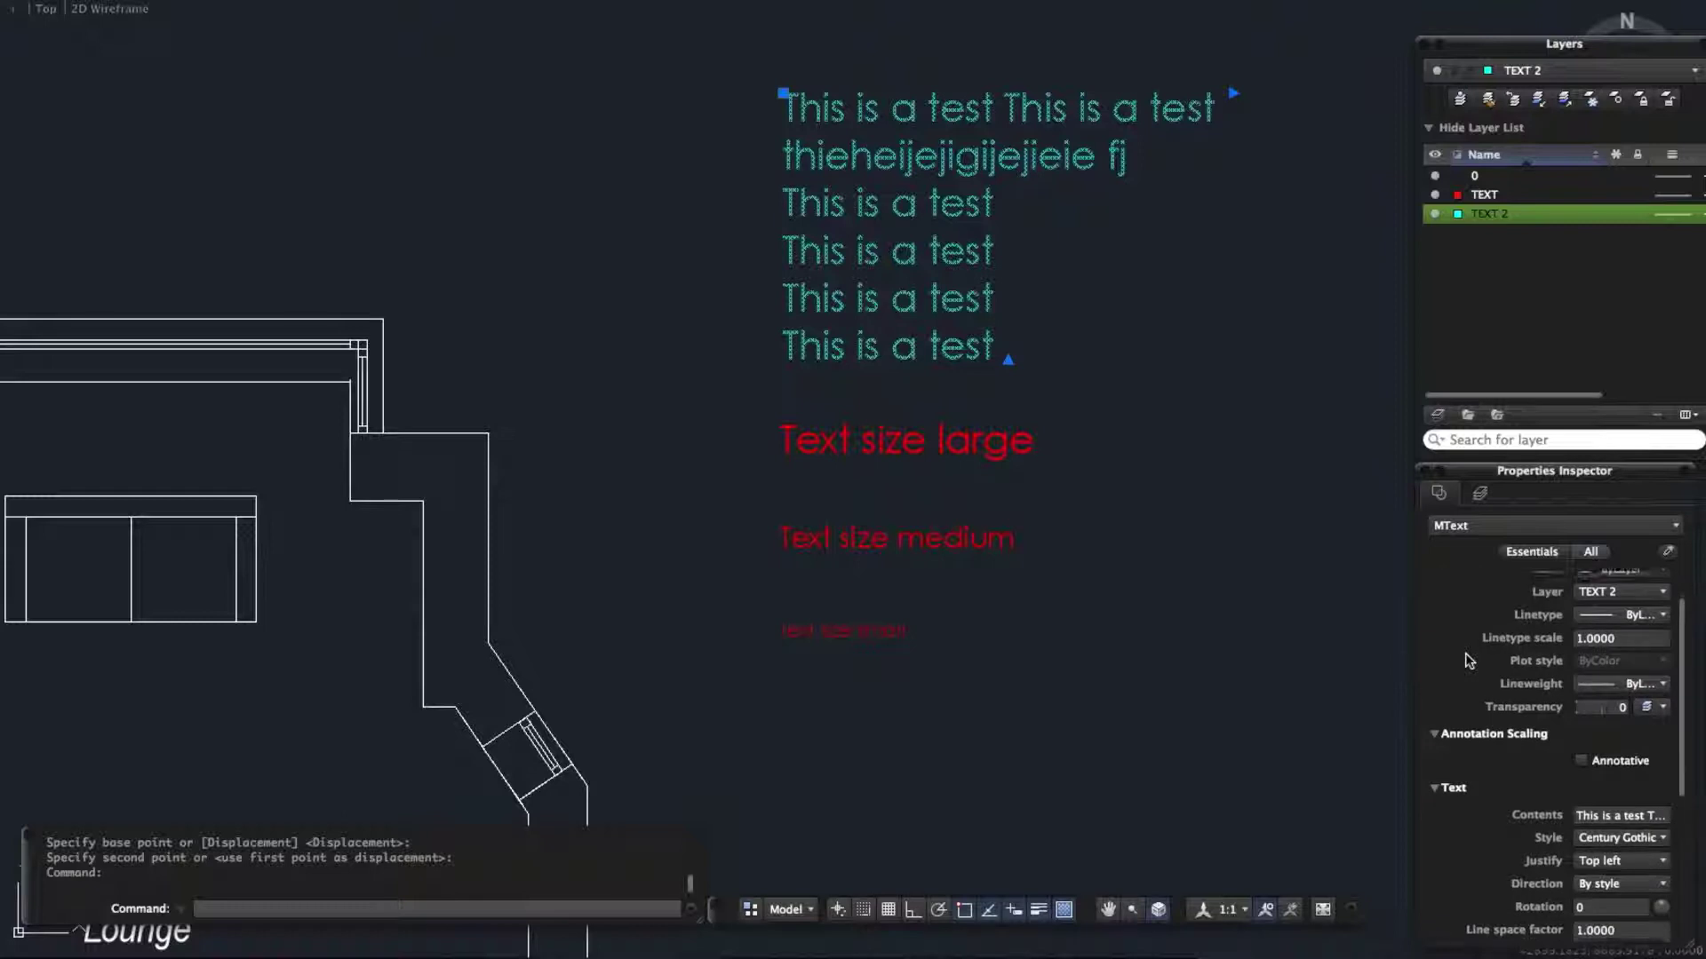
pyautogui.scroll(-3, 1466, 659)
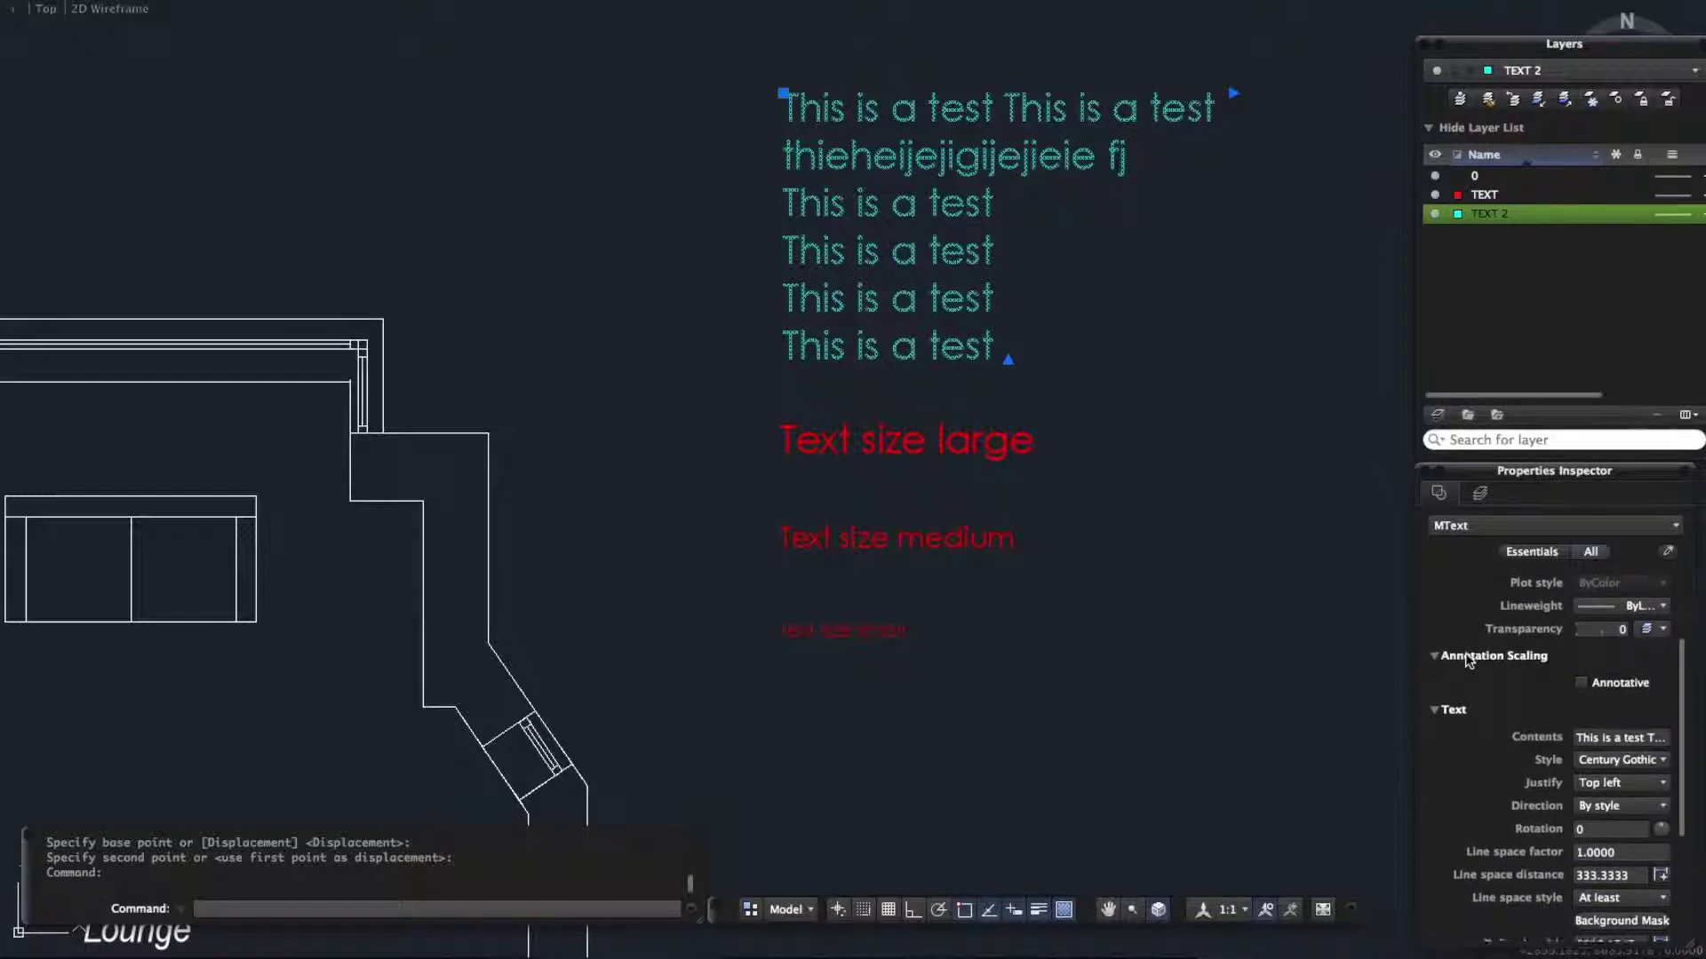
# Set the cyan text's Justify property to Top center
pyautogui.scroll(-5, 1468, 660)
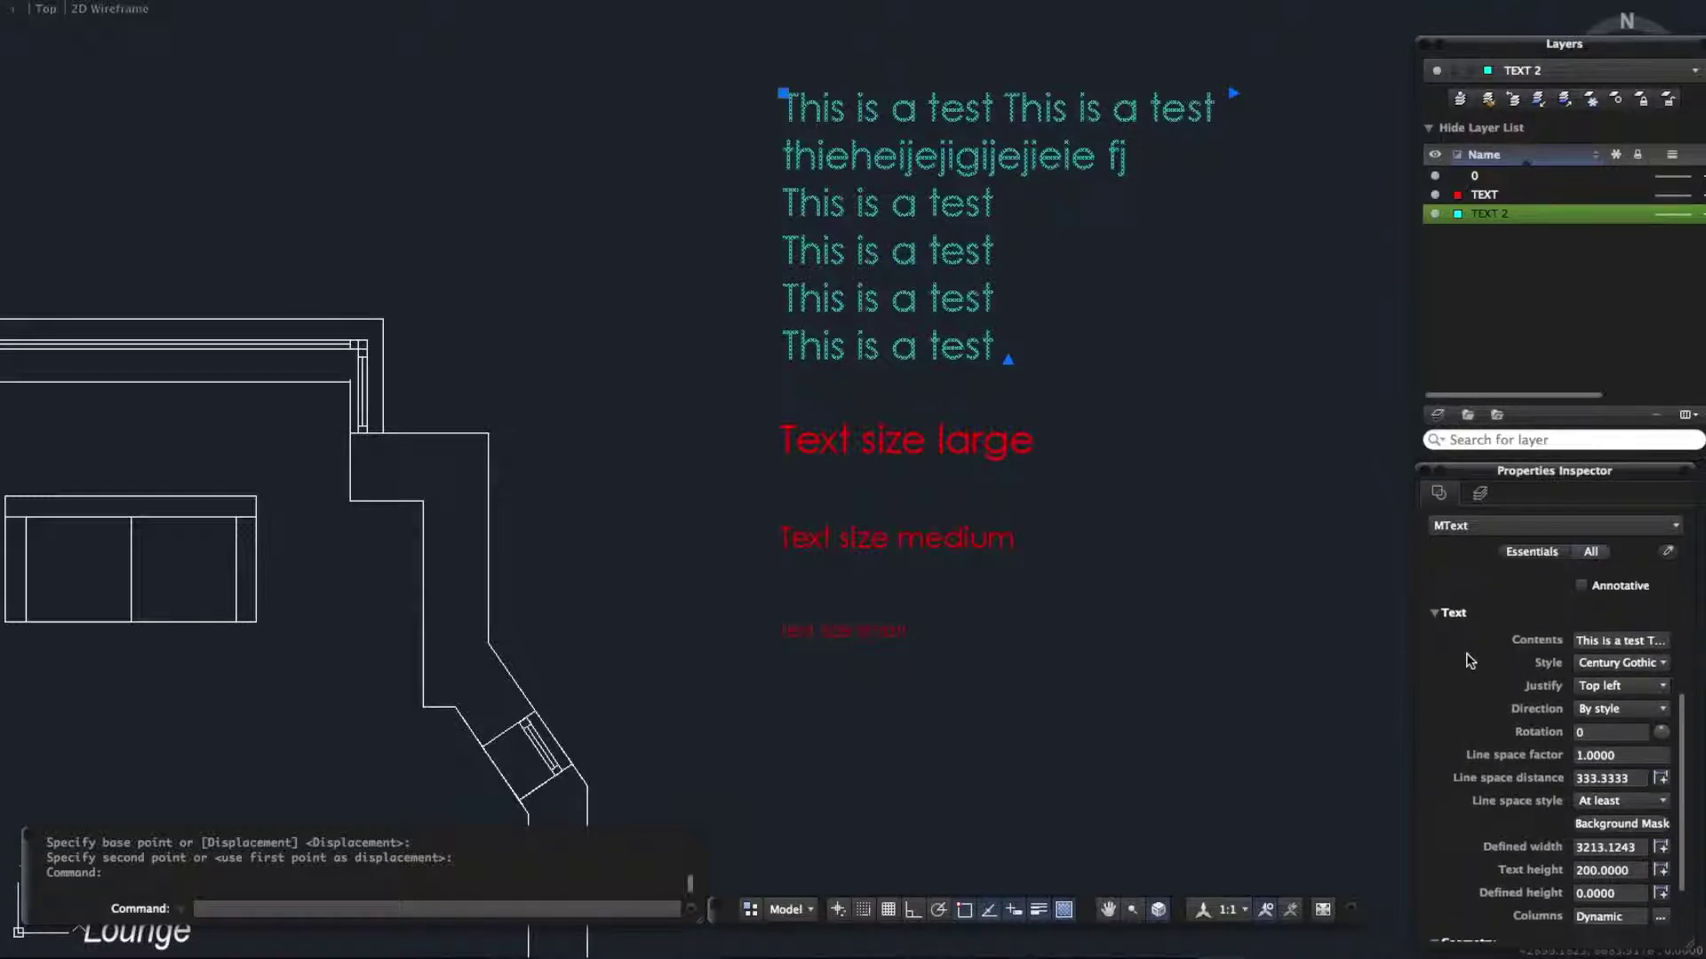
pyautogui.click(1619, 682)
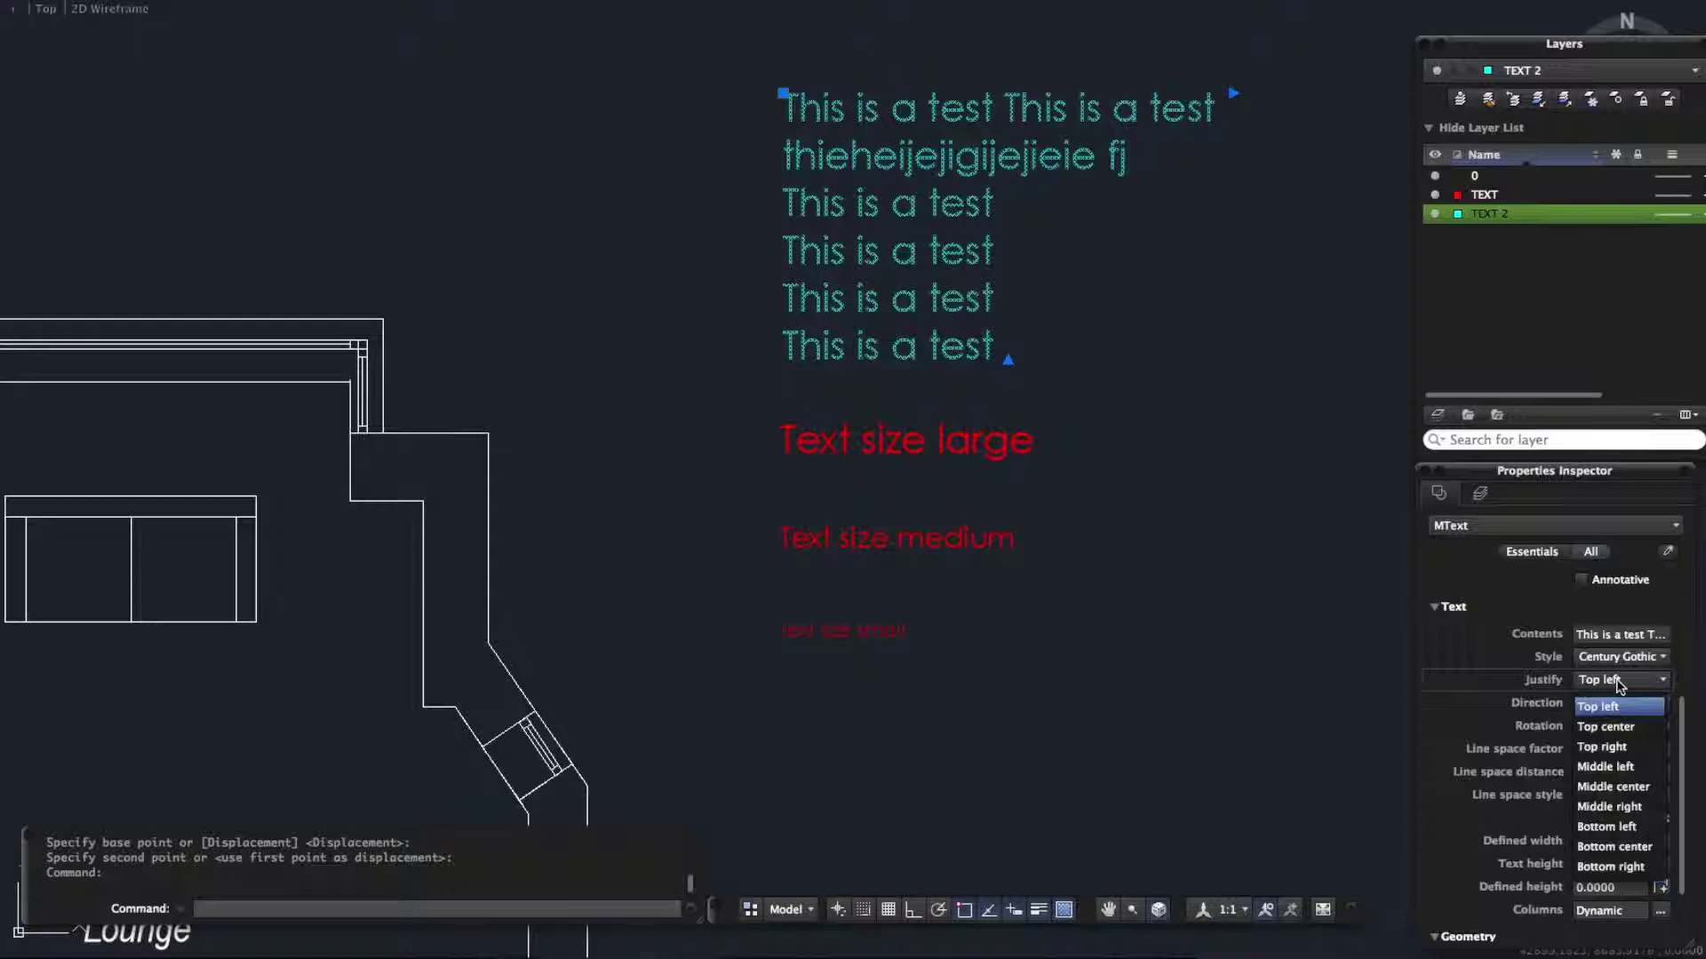
pyautogui.click(1610, 727)
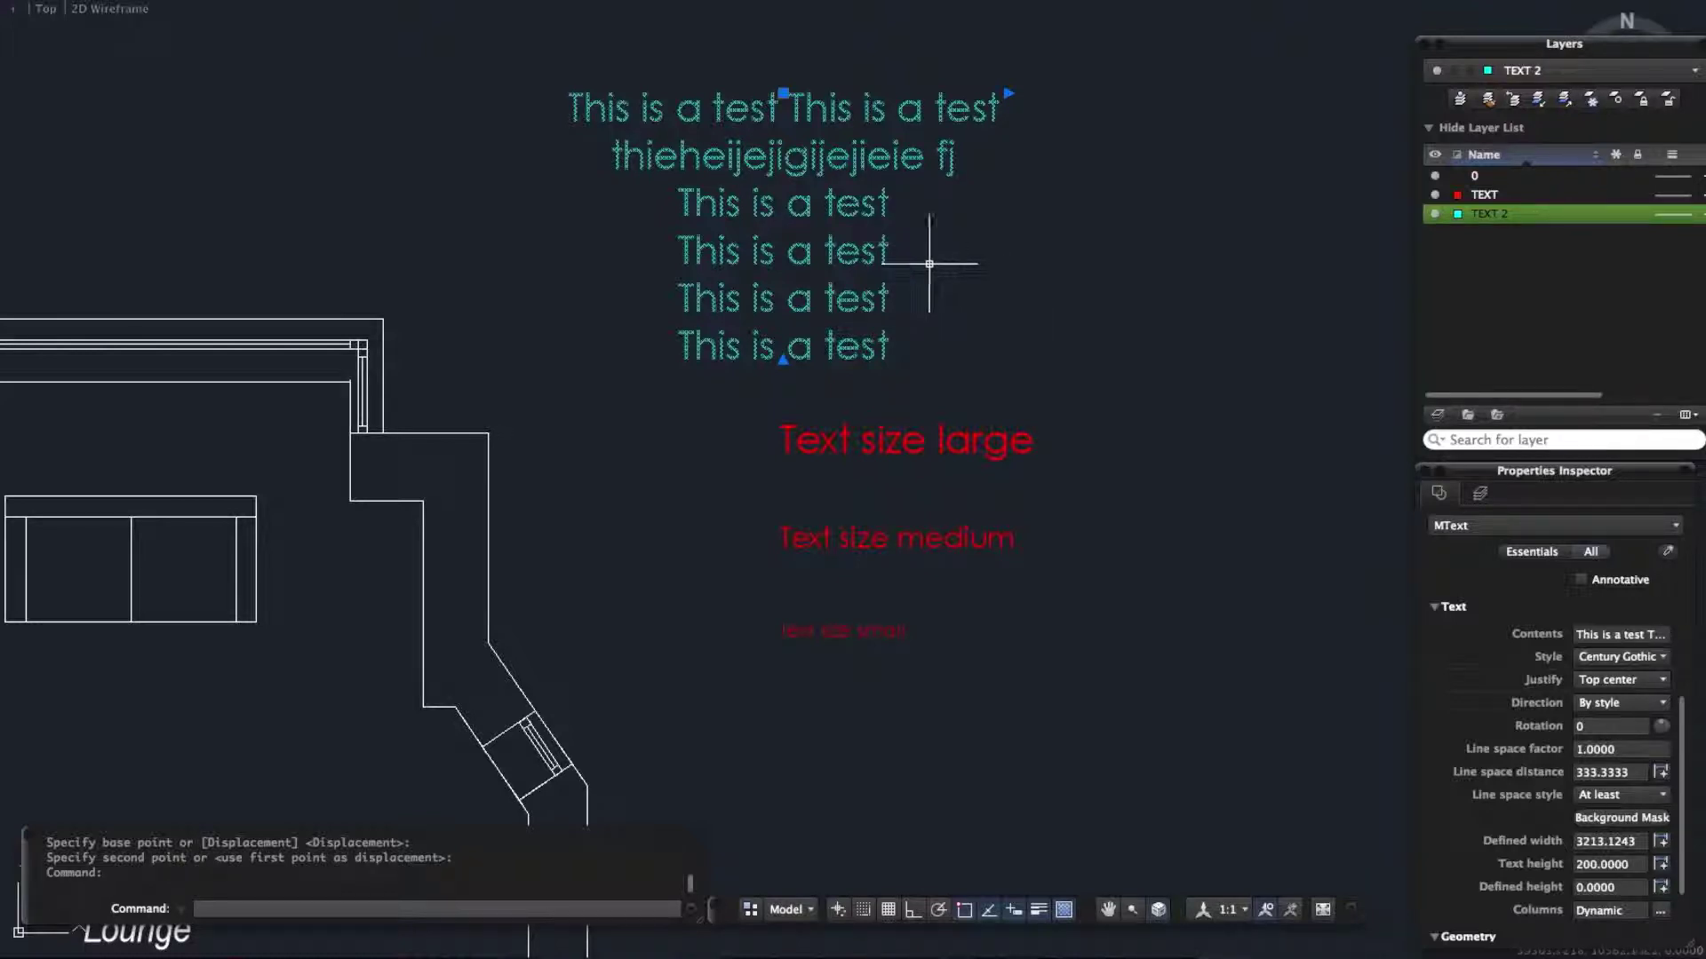
# Rotate the cyan text to 45 degrees
pyautogui.click(1606, 728)
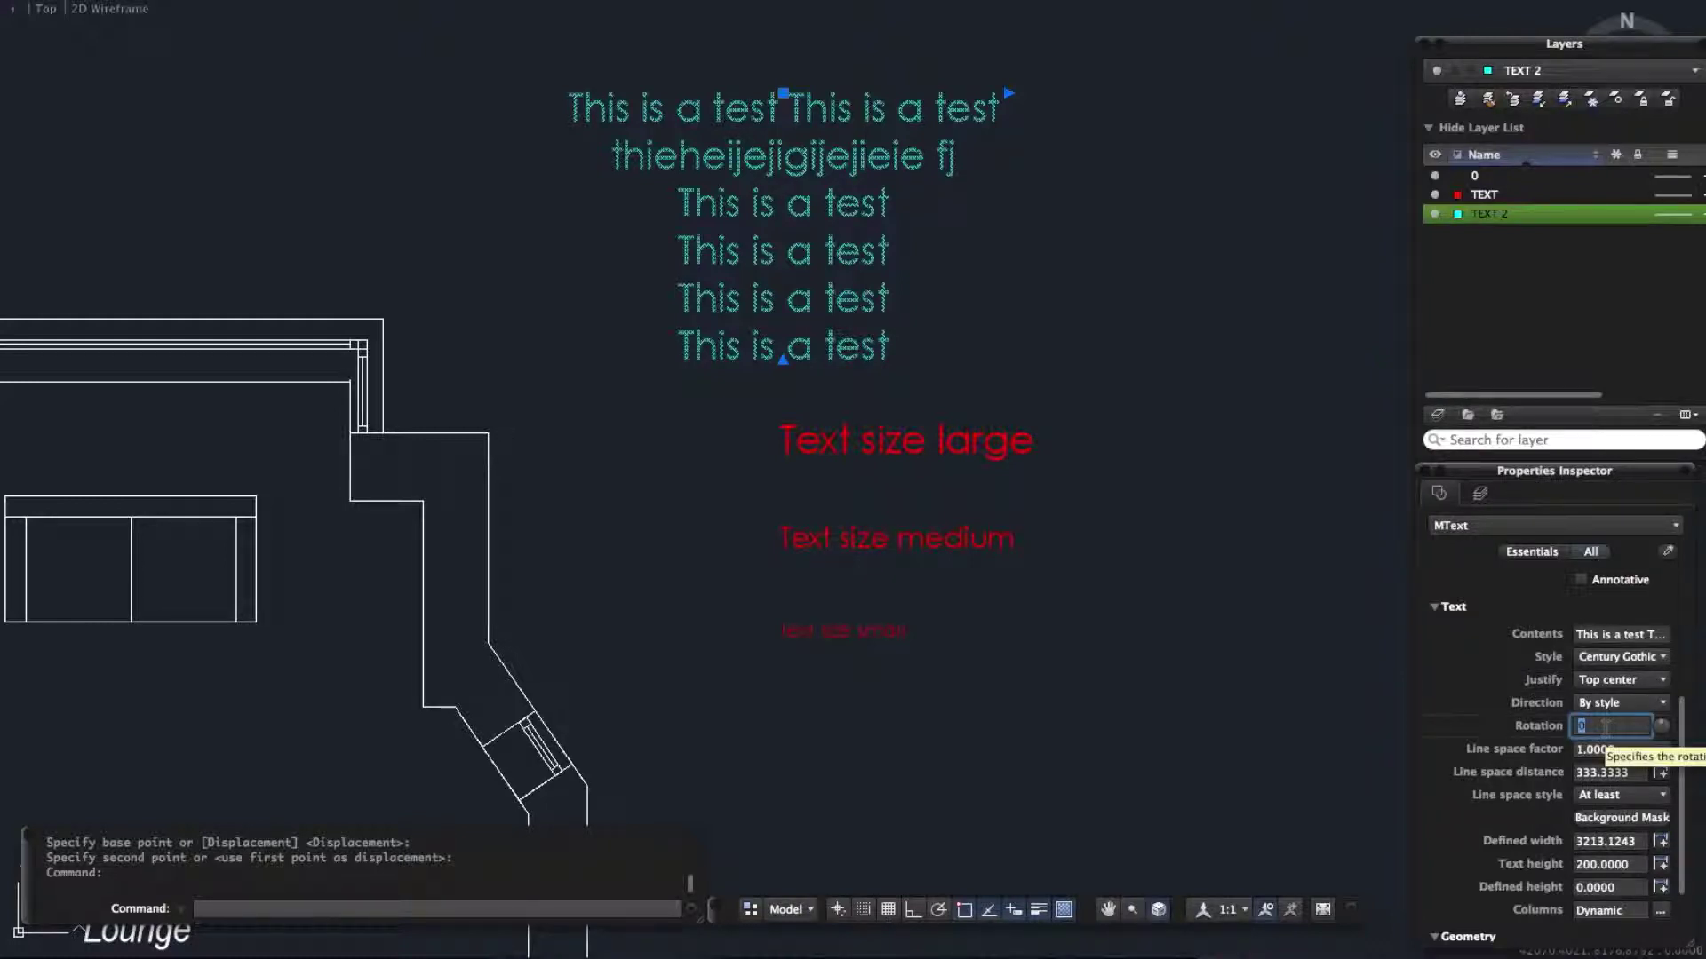
pyautogui.write('45')
pyautogui.press('Return')
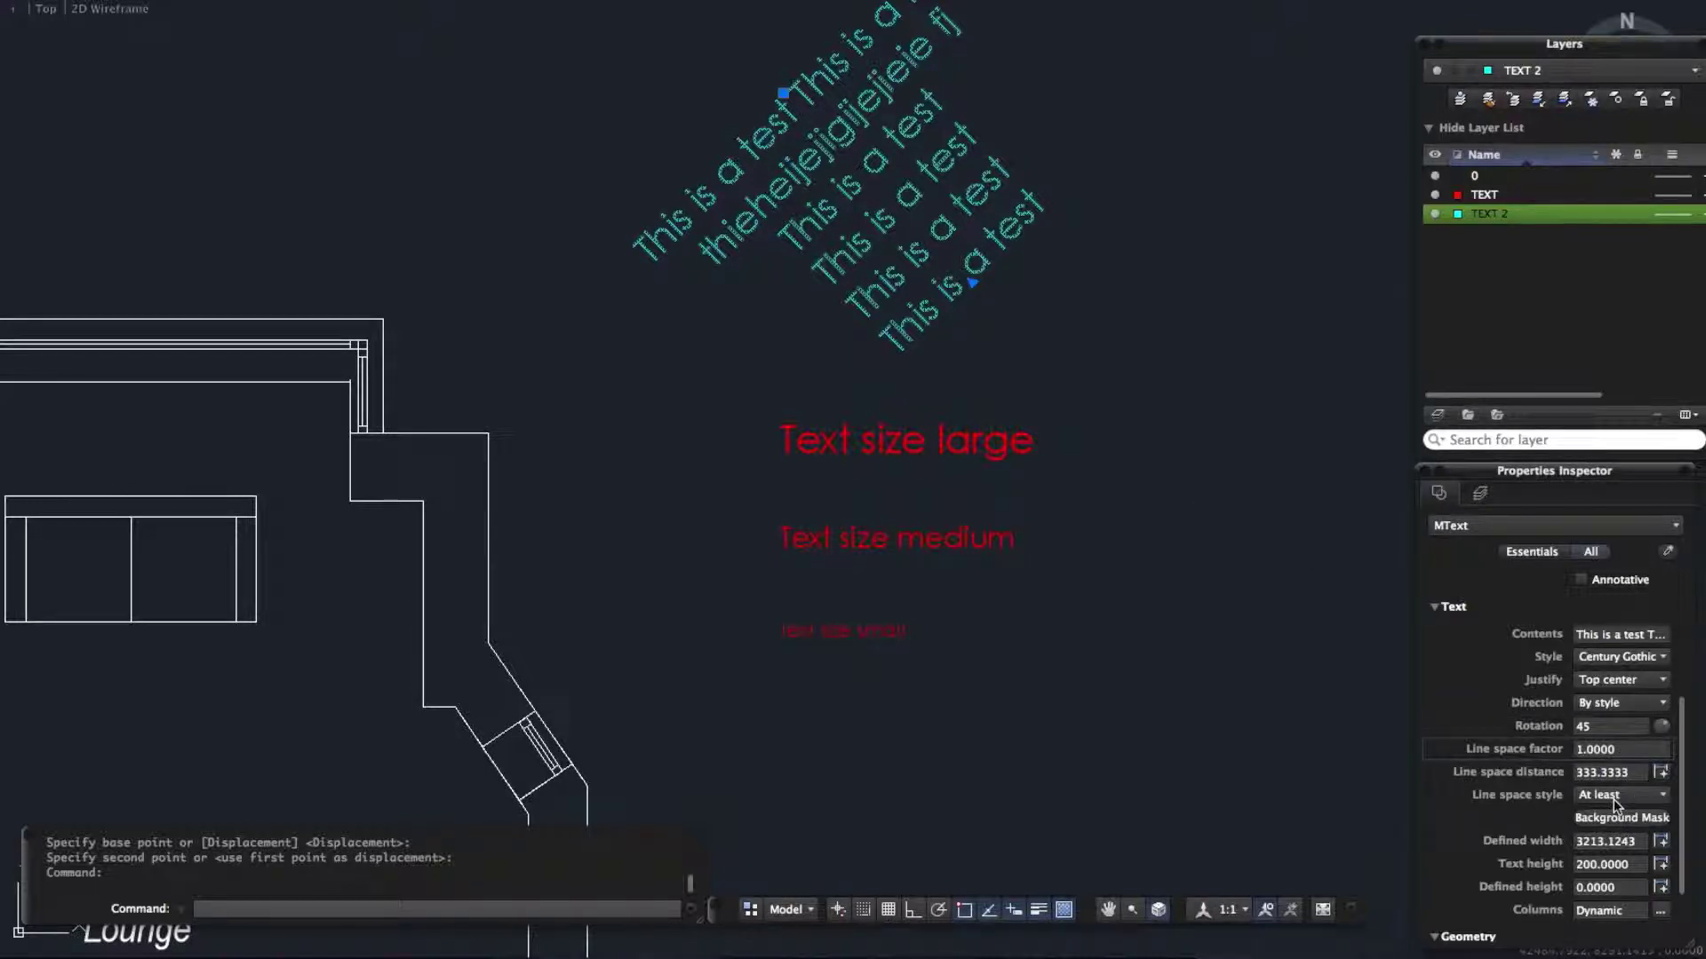
# Set the text height to 100, reset rotation to 0, and clear the selection
pyautogui.scroll(-1, 1631, 841)
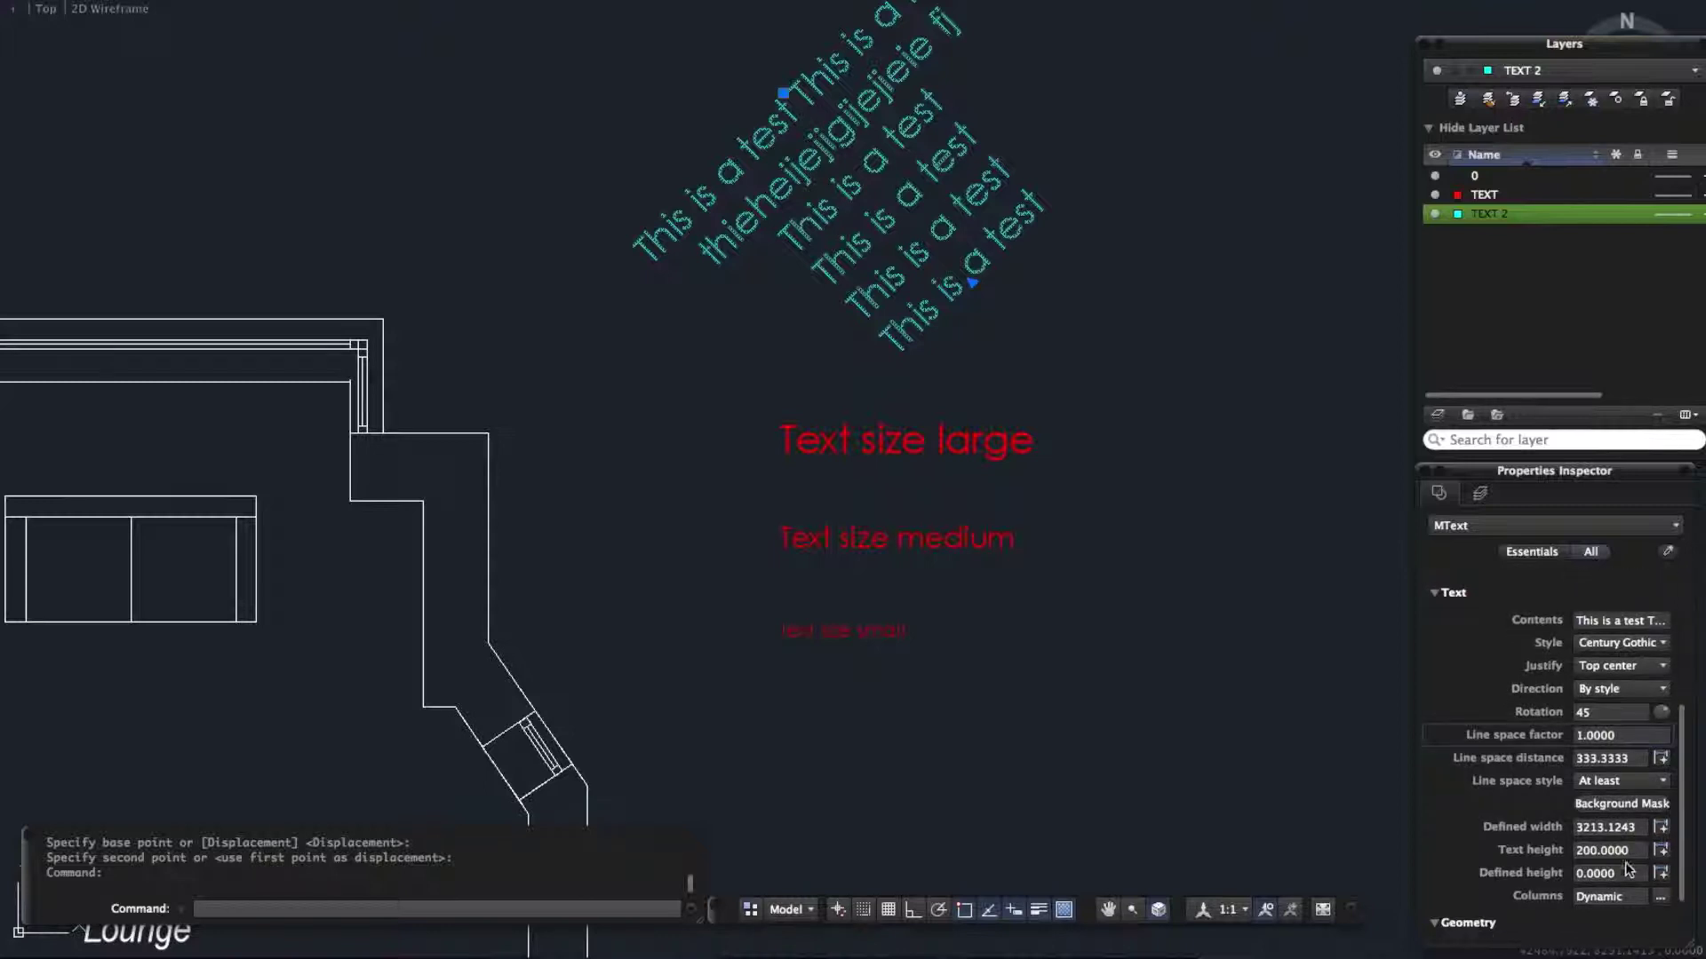
pyautogui.click(1637, 851)
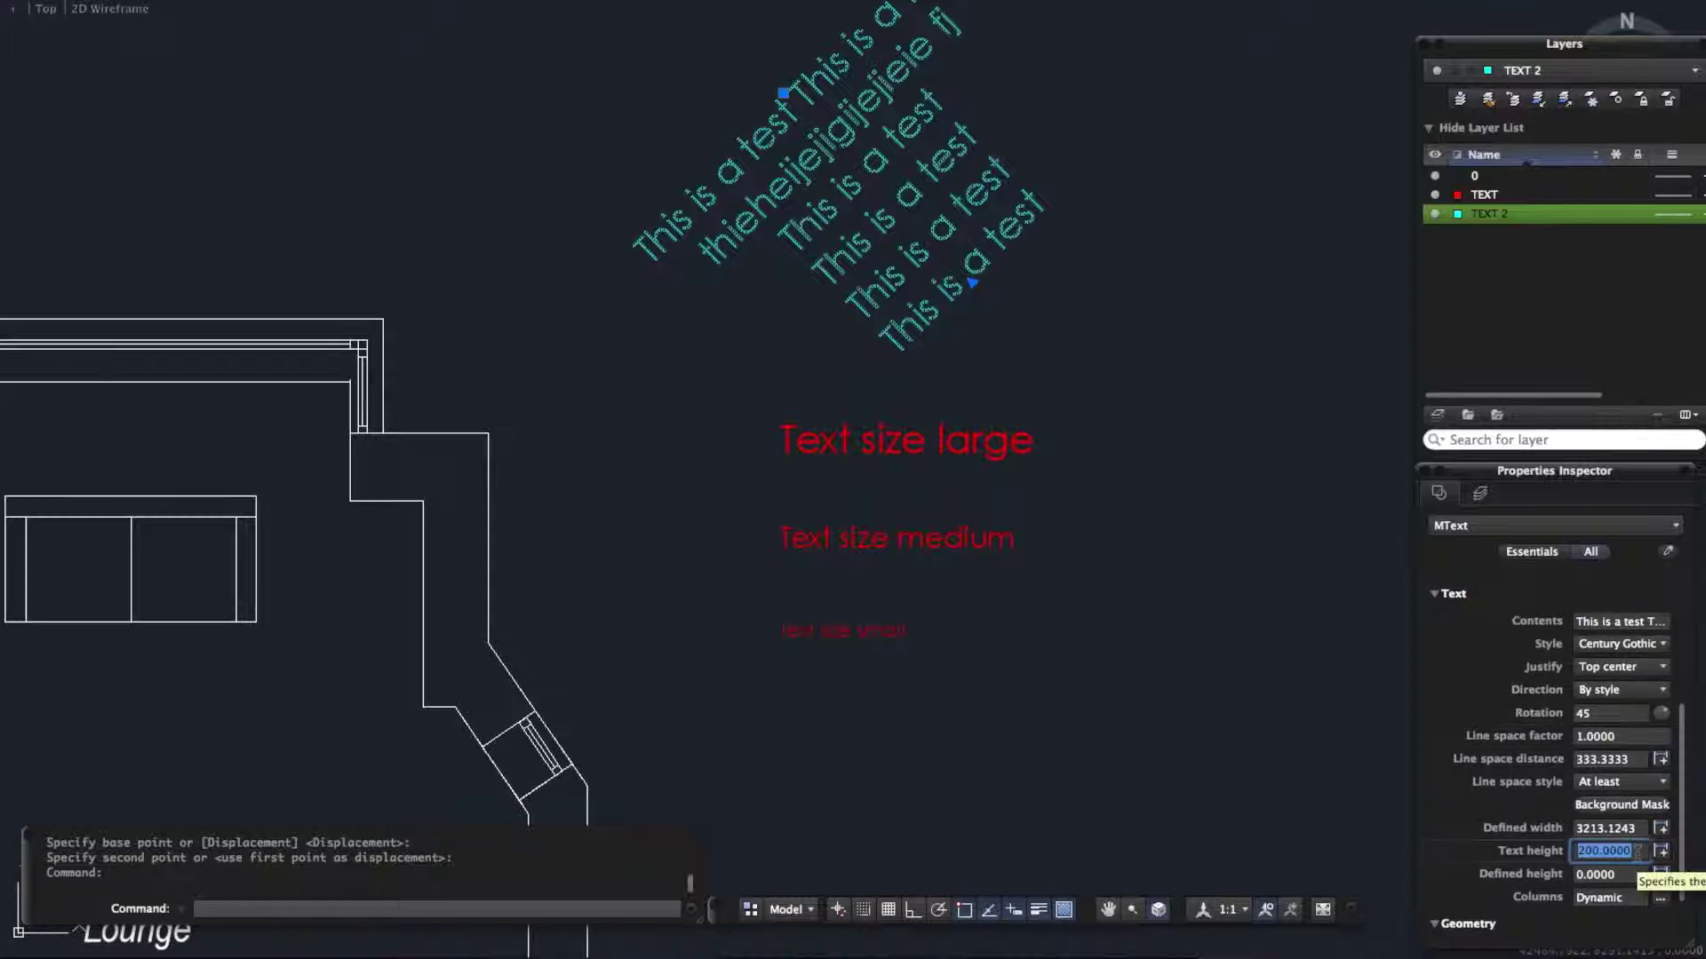
pyautogui.write('100')
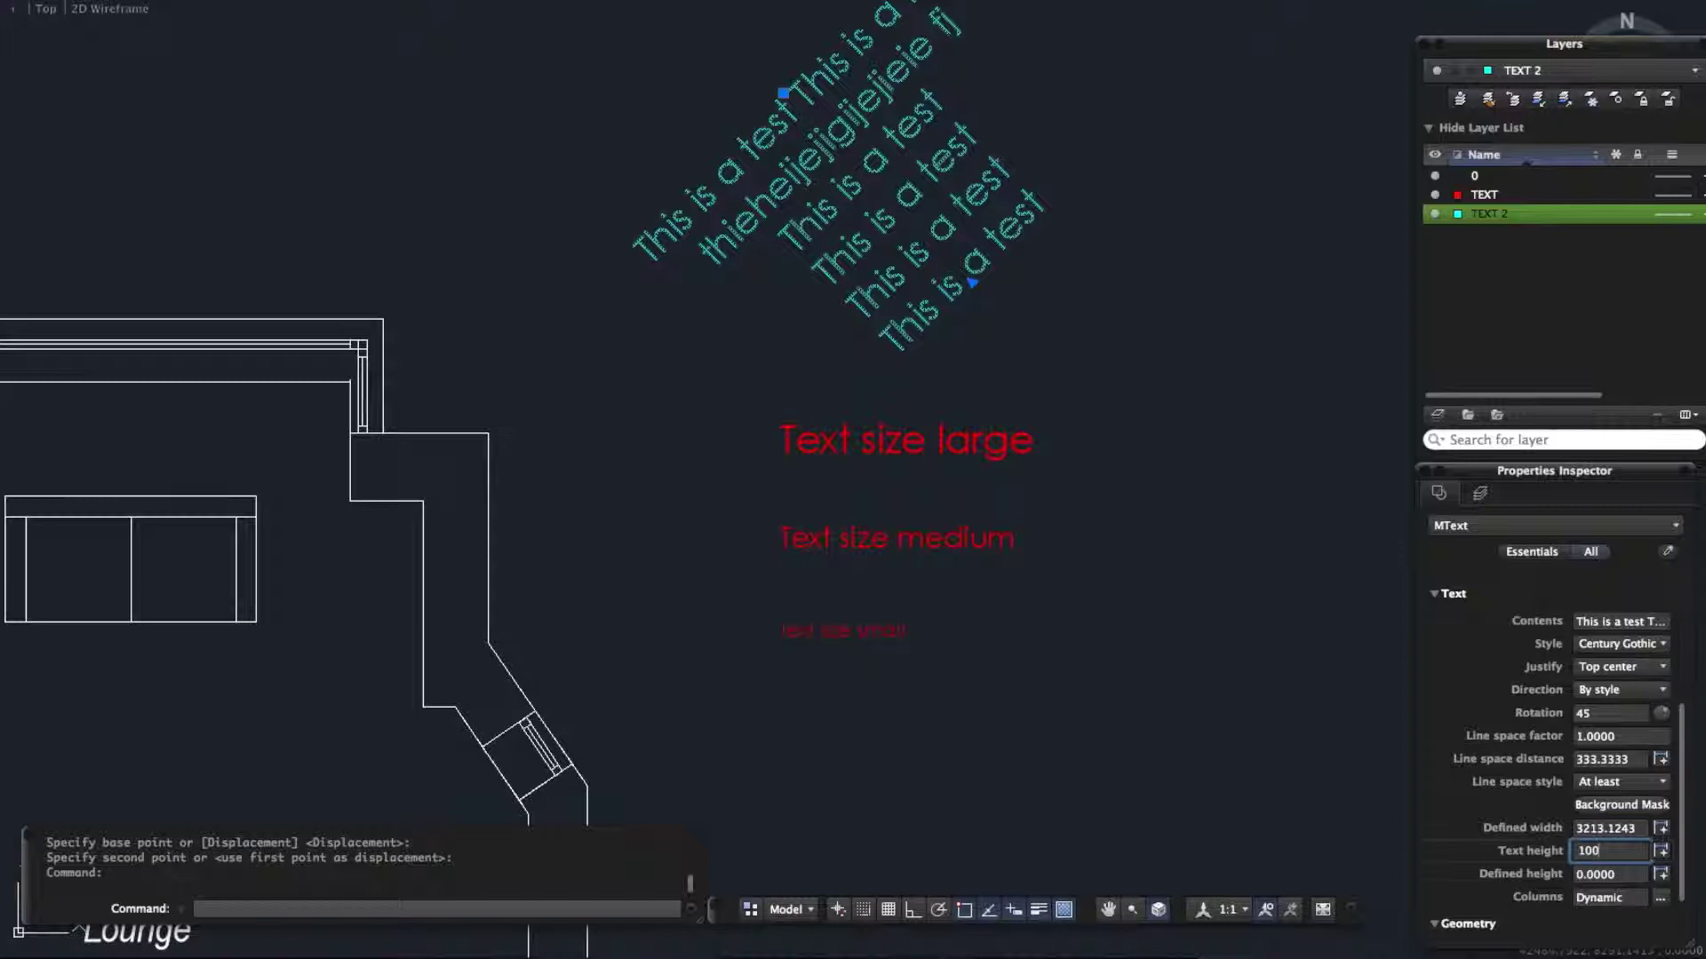
pyautogui.press('Return')
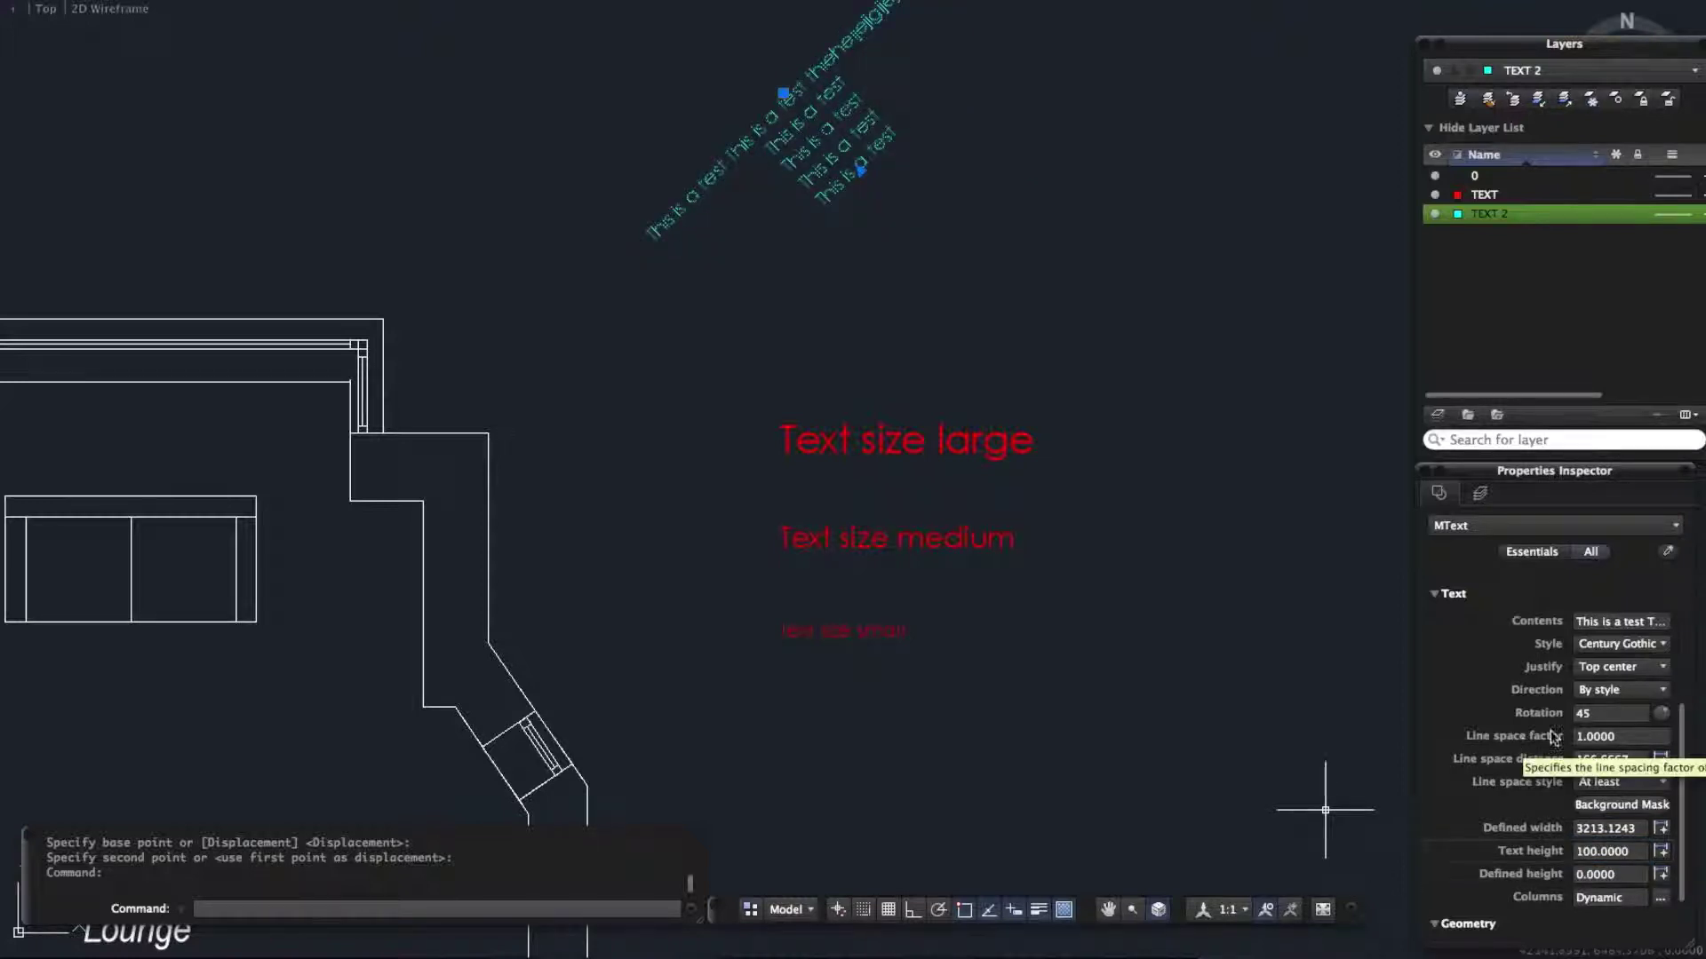
pyautogui.click(1597, 712)
pyautogui.write('0')
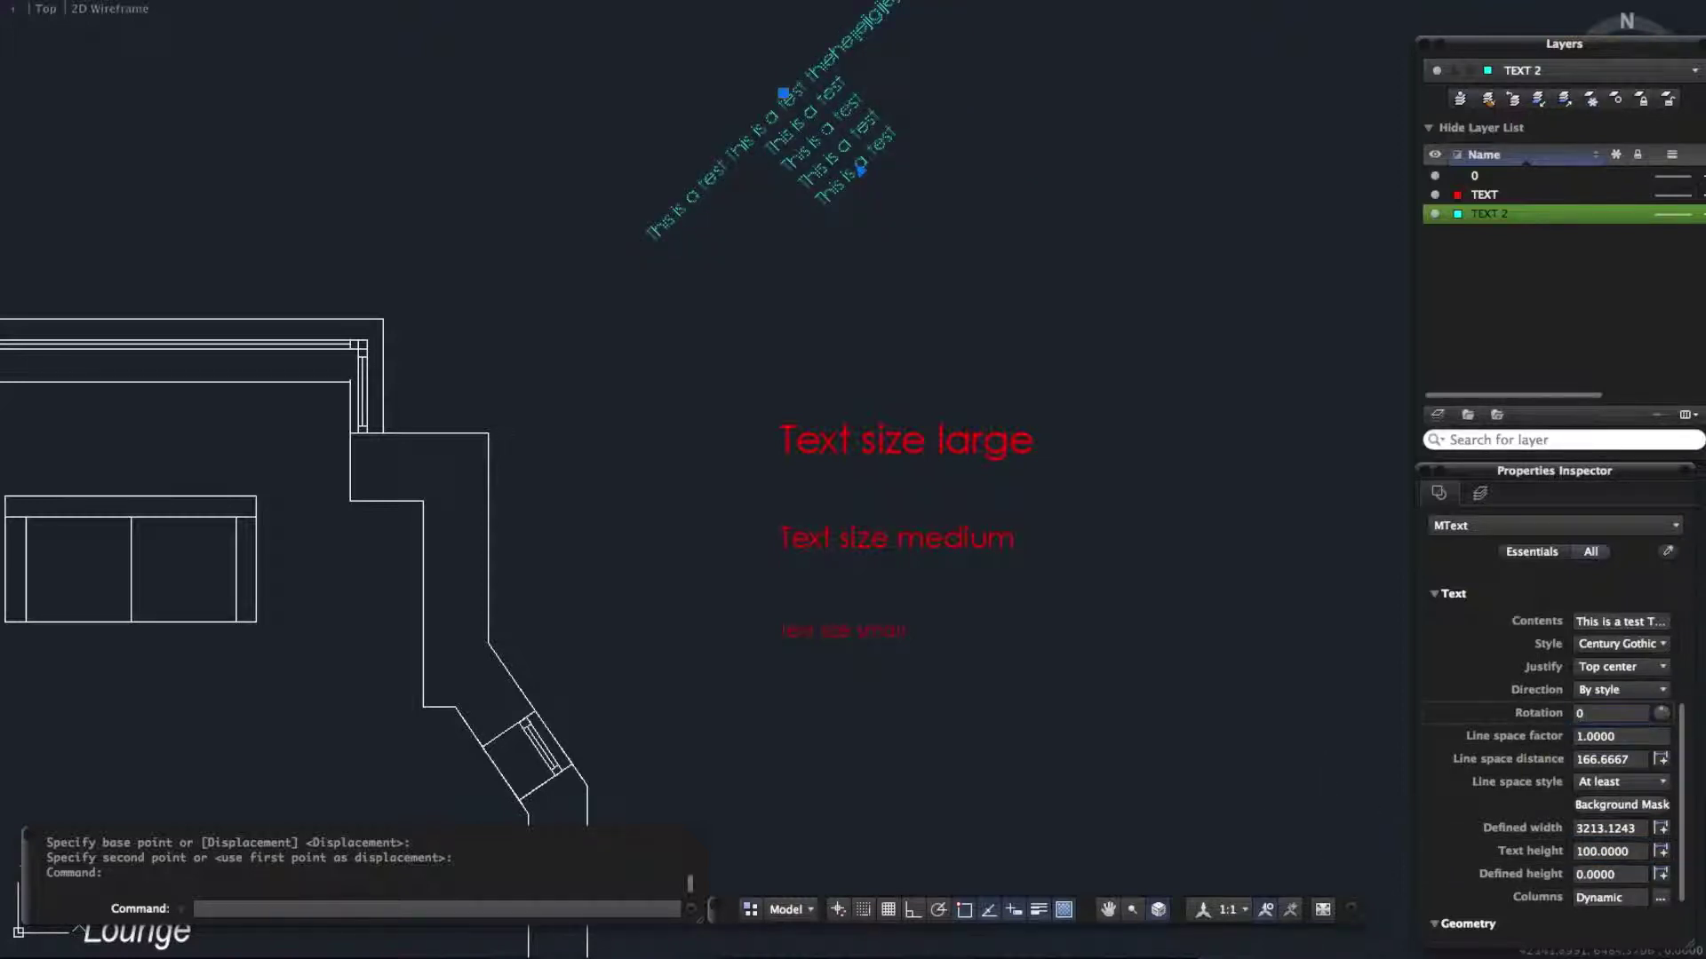
pyautogui.press('Return')
pyautogui.click(1115, 590)
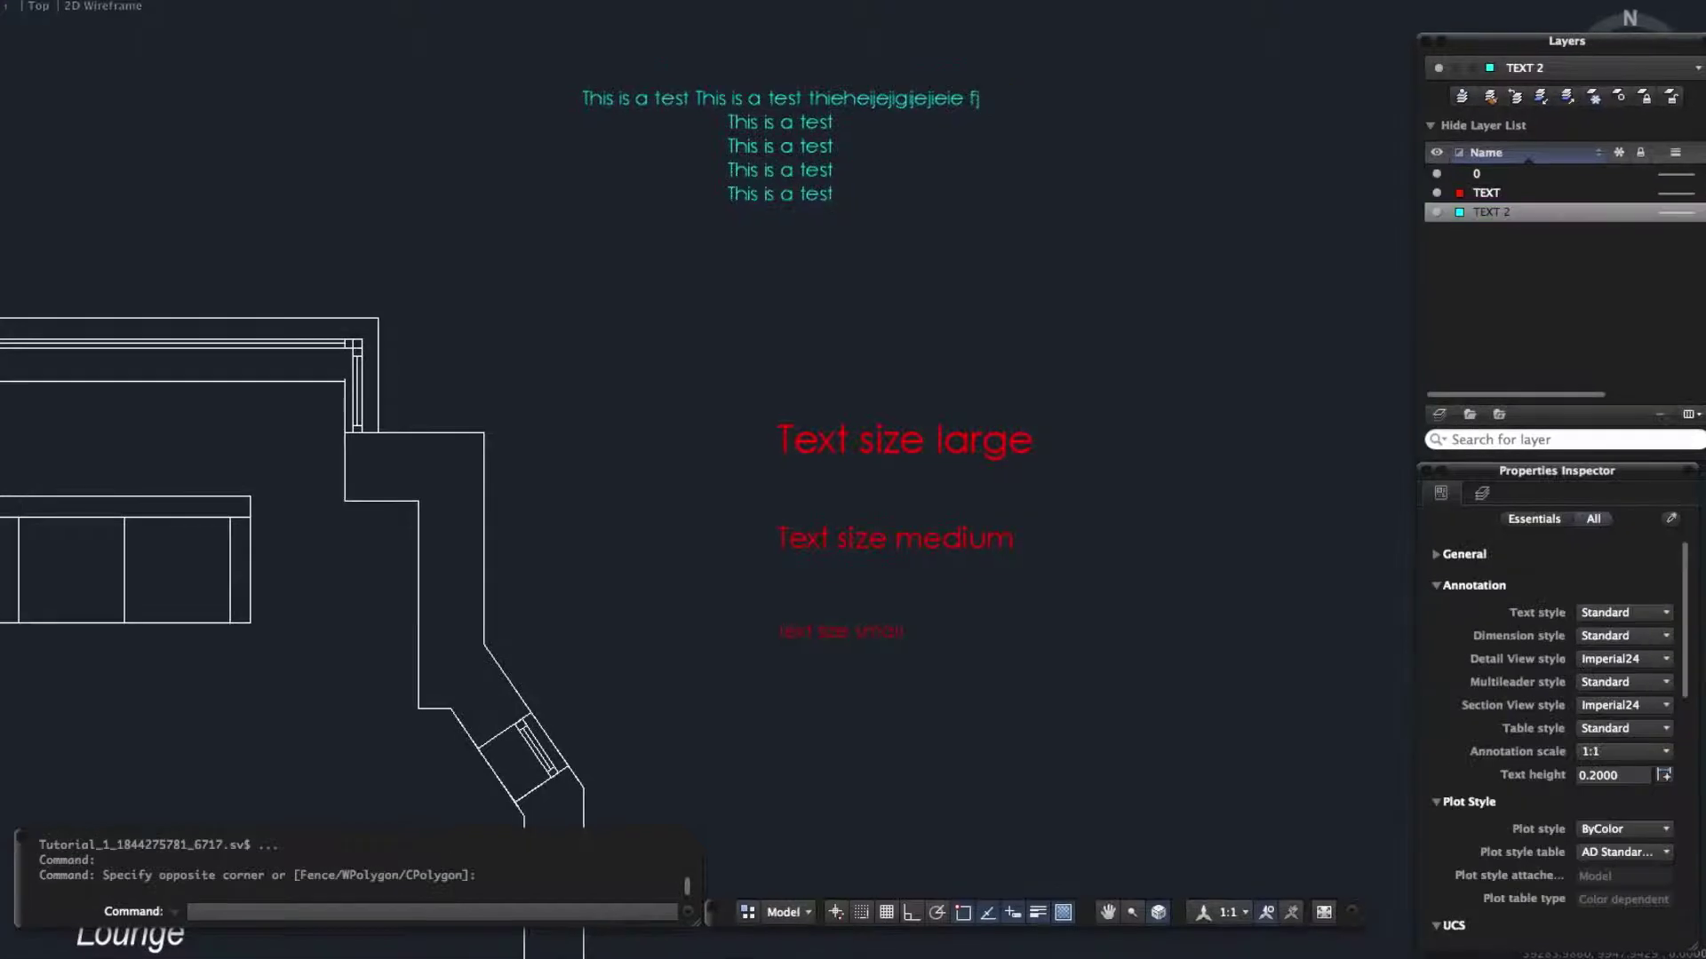
pyautogui.click(895, 325)
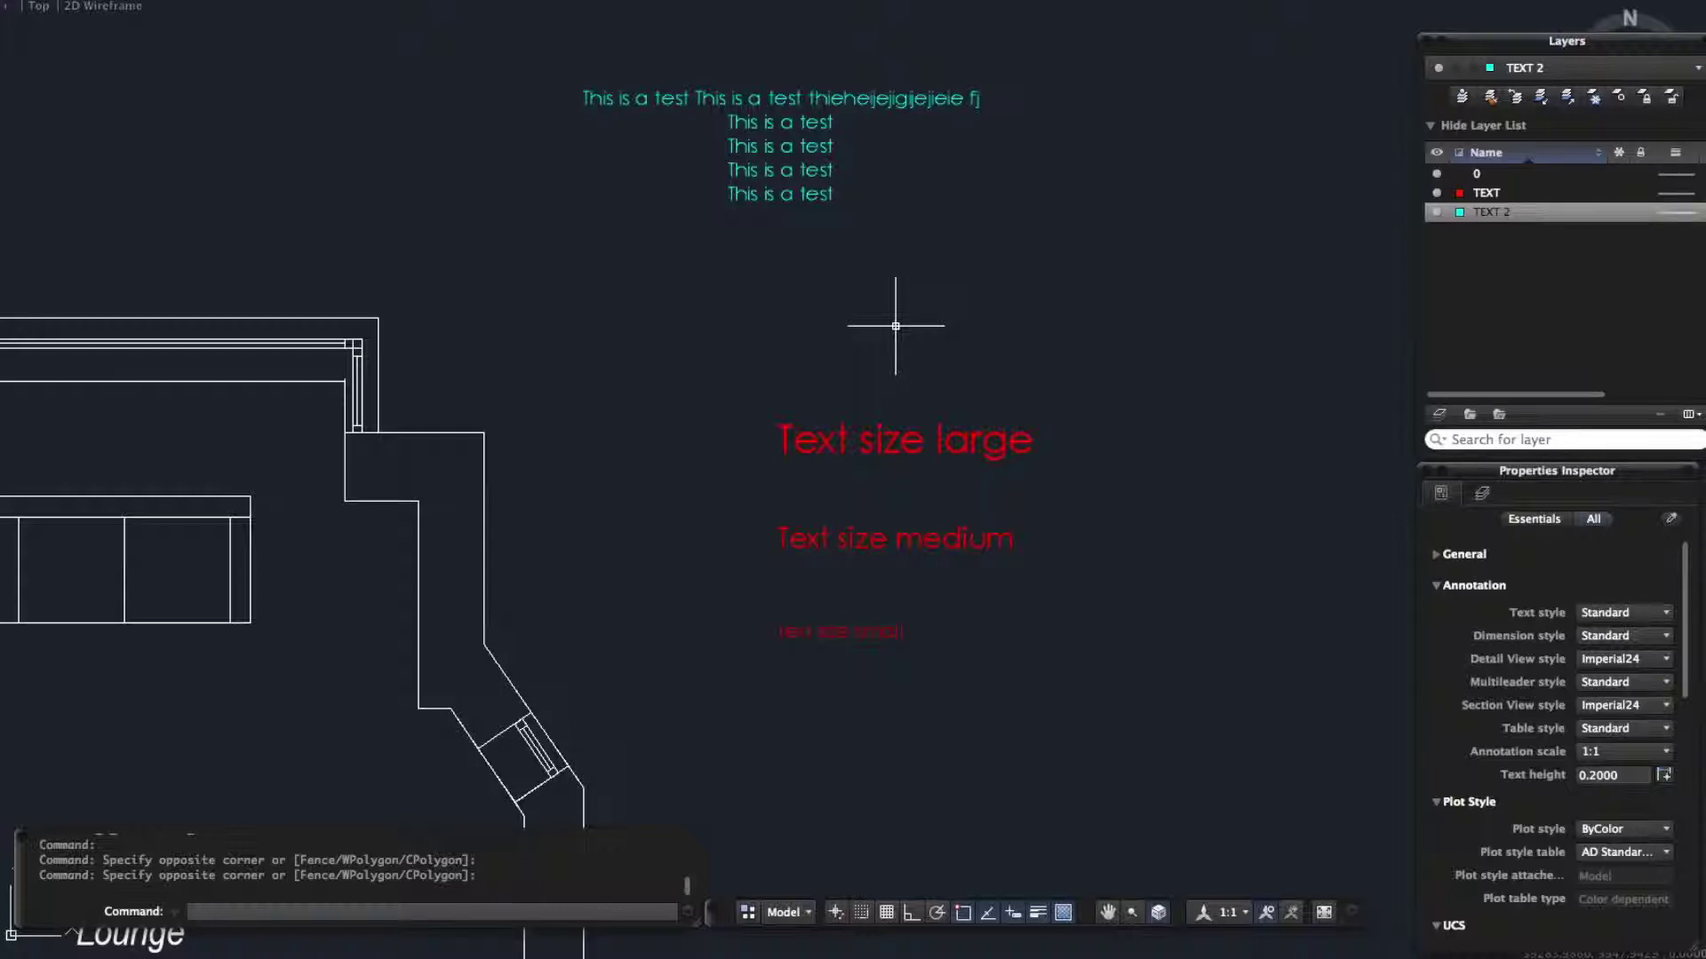
# Open the Text Style editor with TEXTSTYLEEDIT and inspect the Century Gothic style
pyautogui.press('Escape')
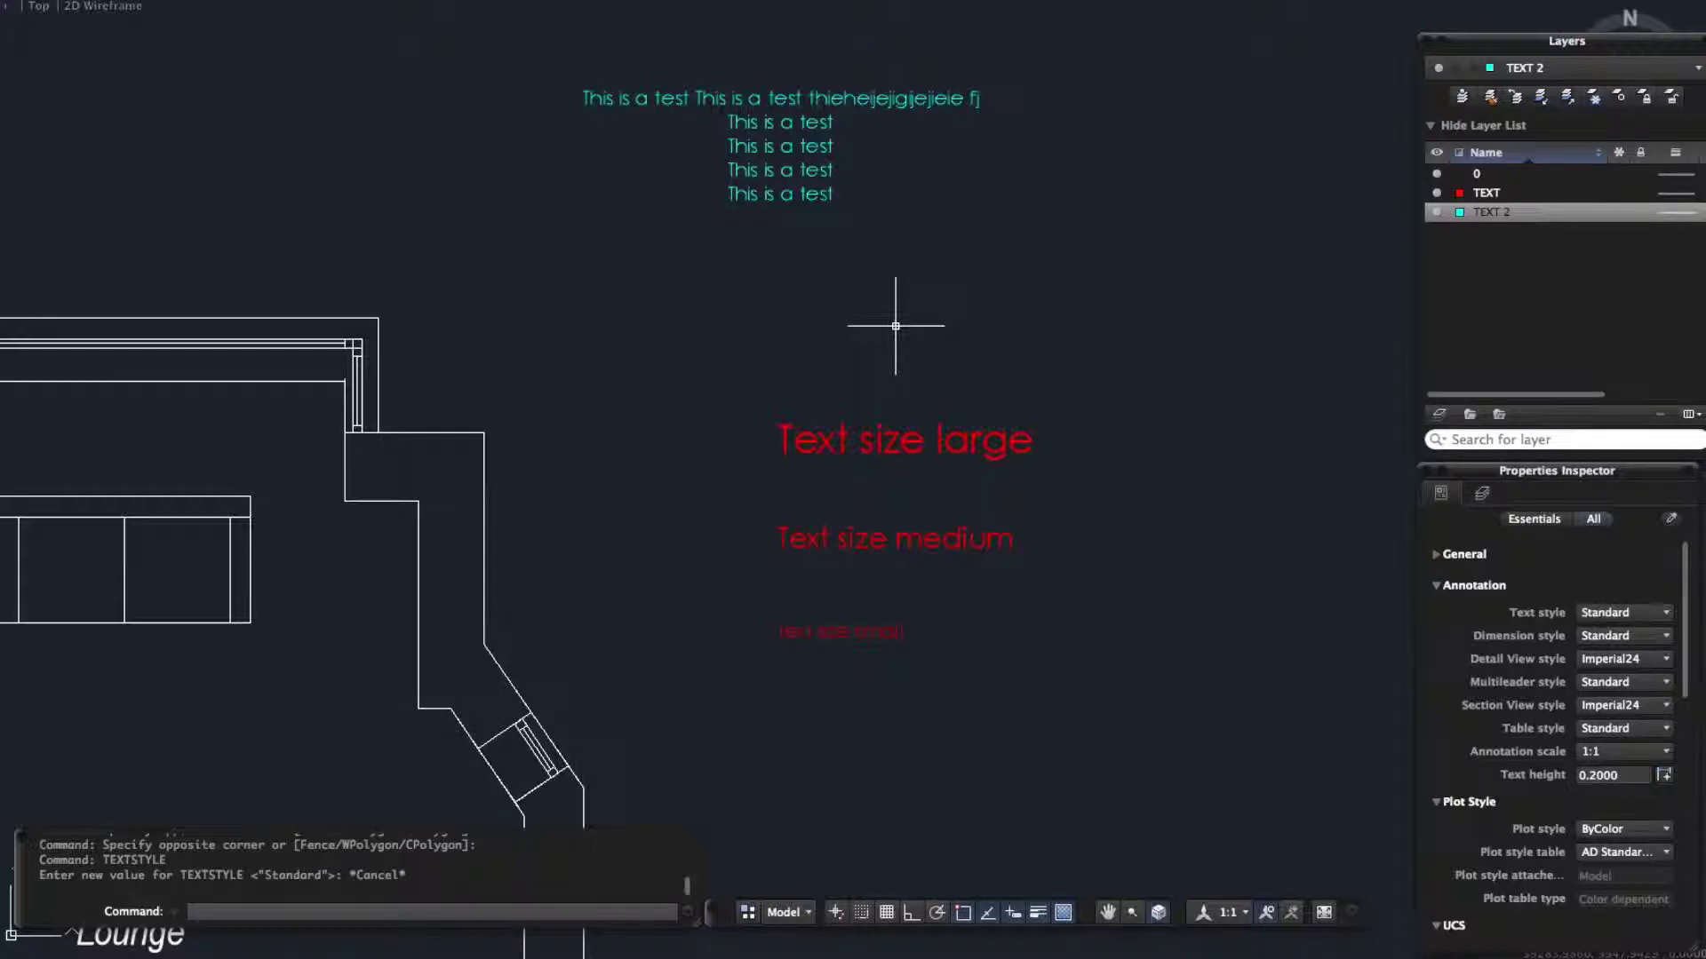
pyautogui.write('TEXT')
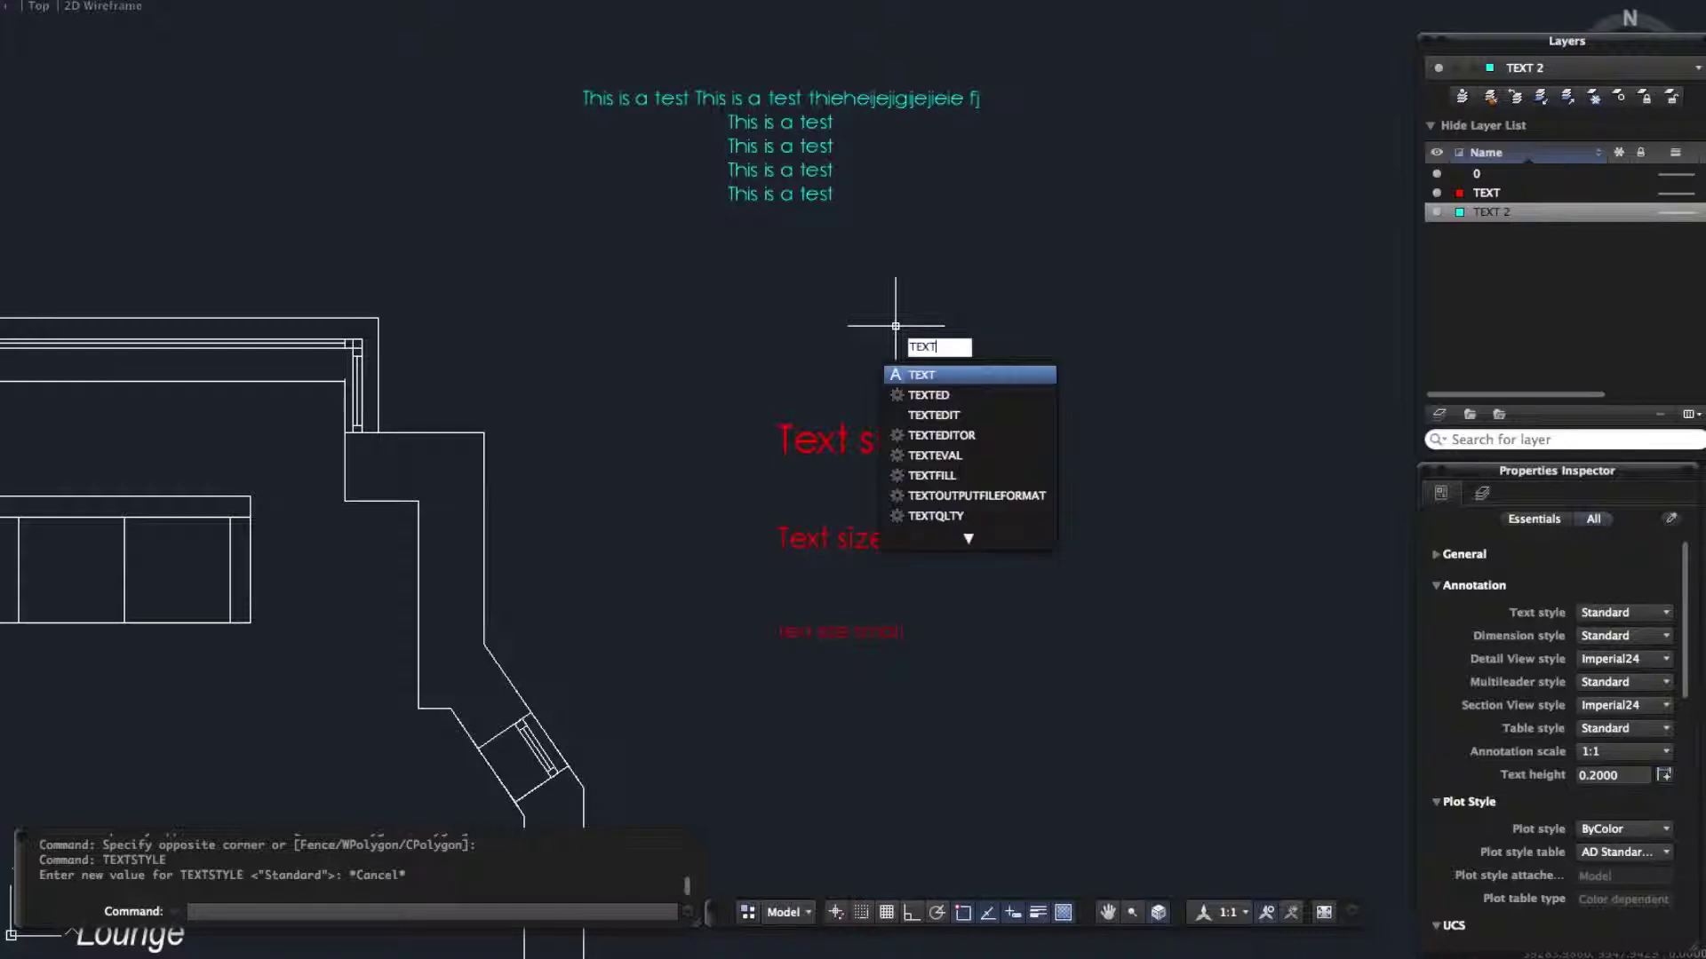
pyautogui.write('style')
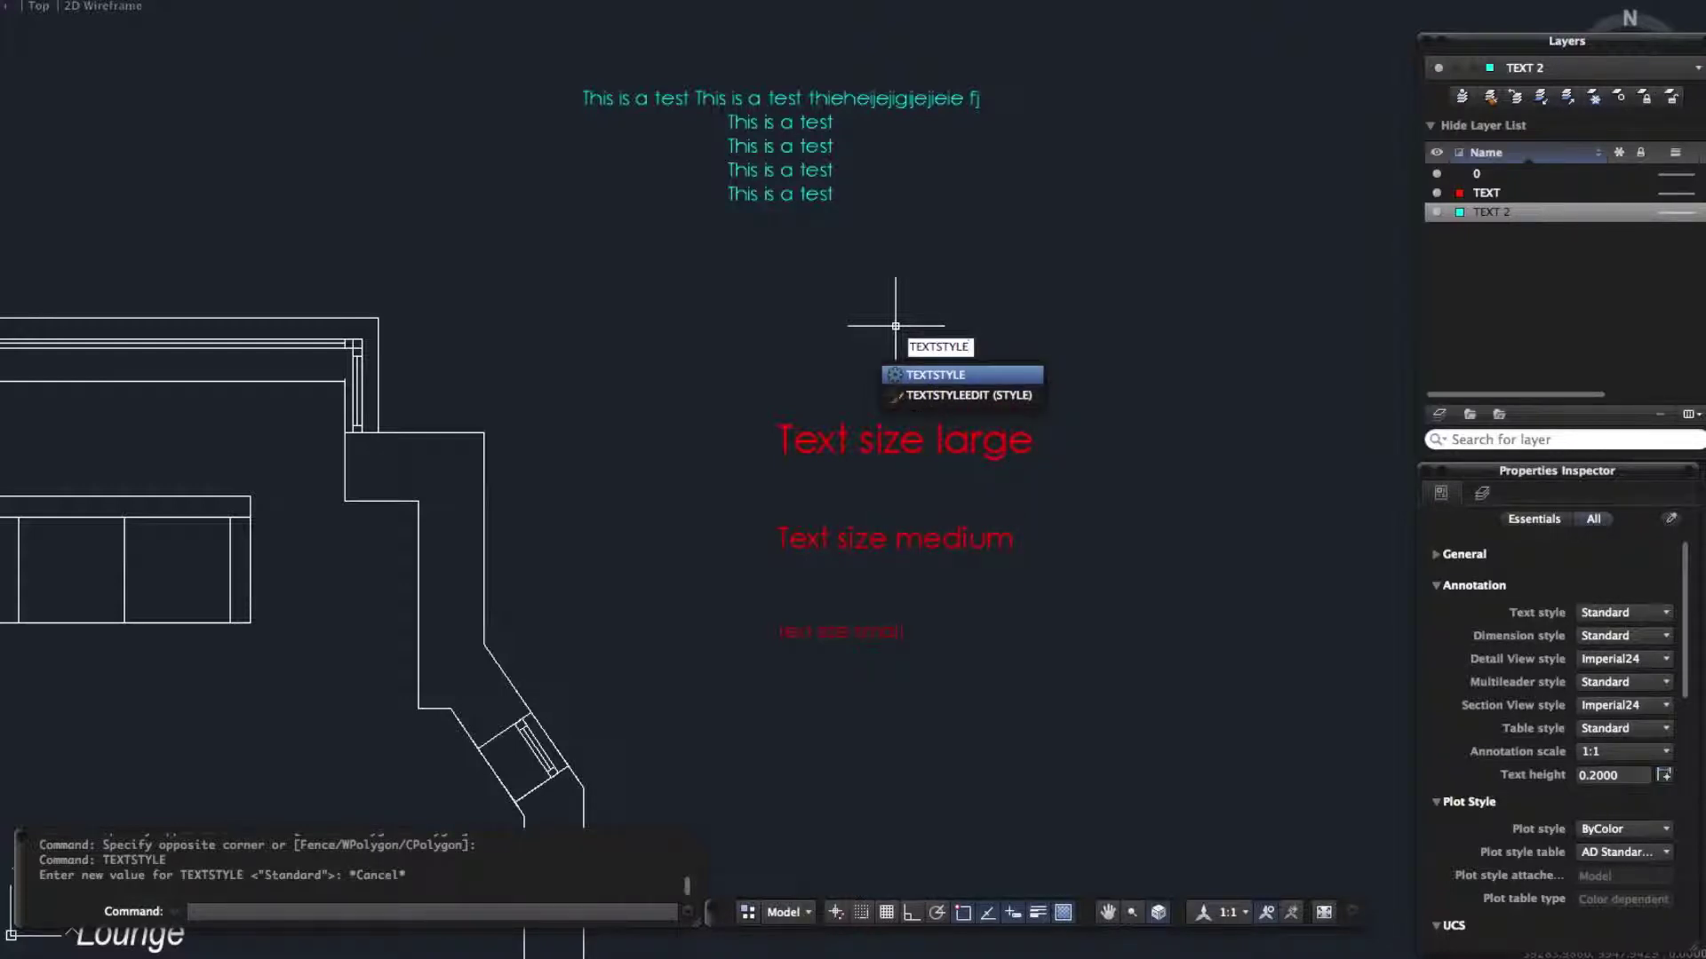
pyautogui.write('edit')
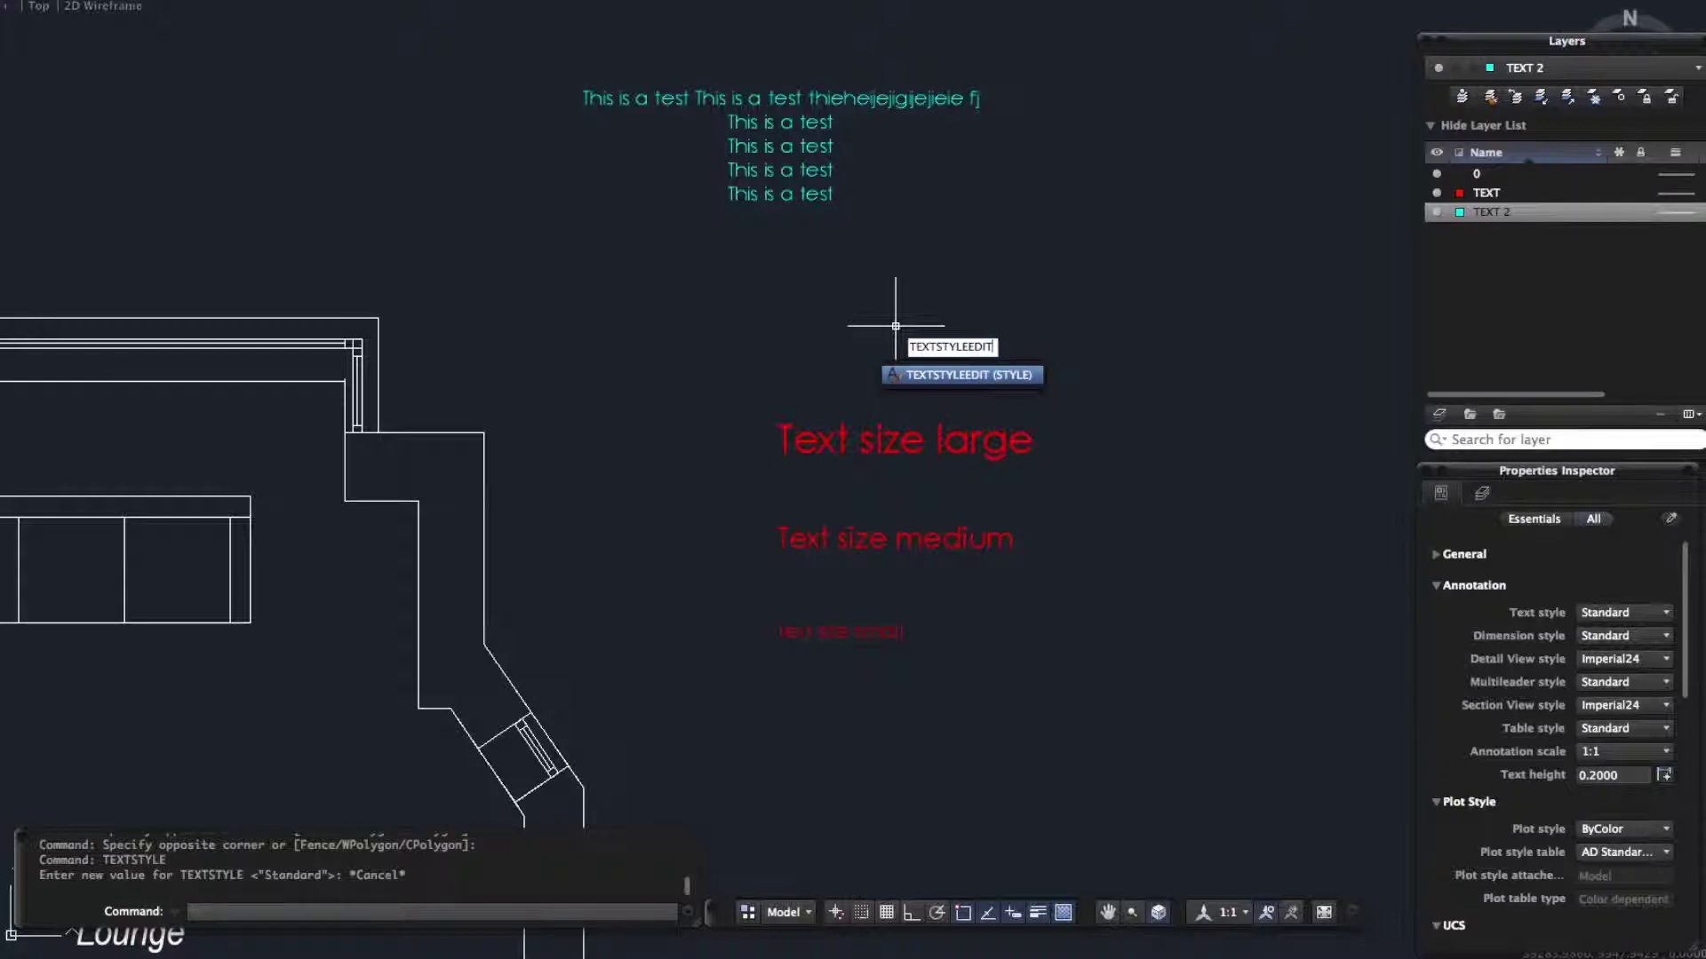
pyautogui.press('Return')
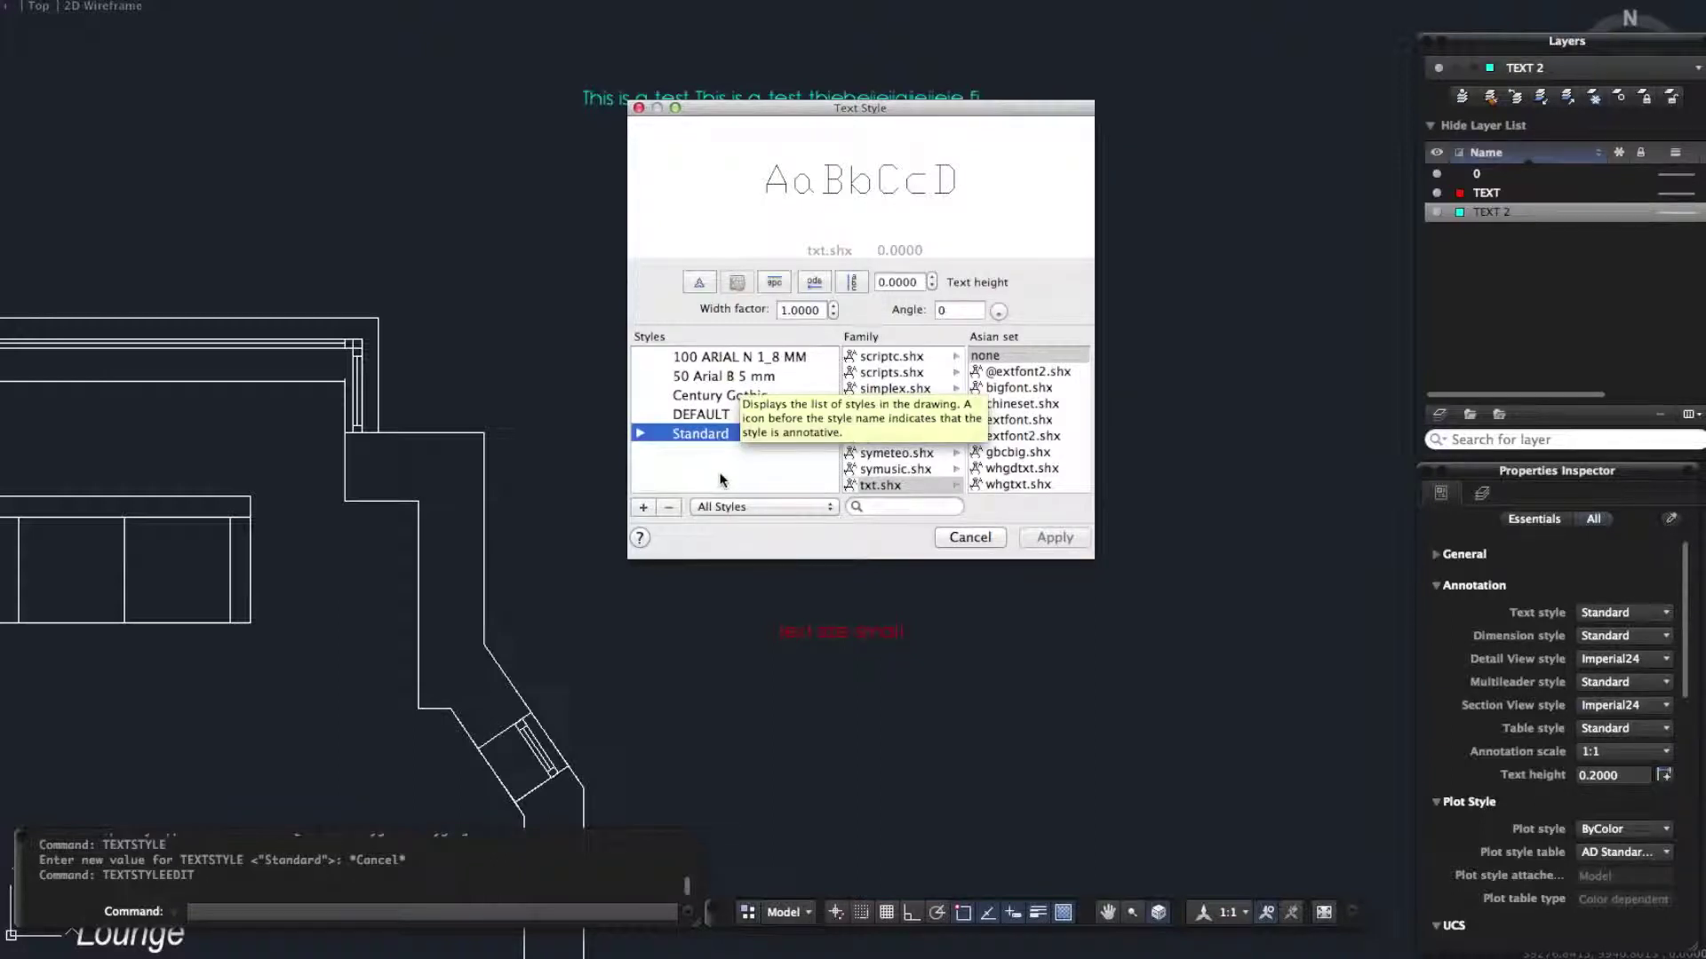
pyautogui.click(748, 397)
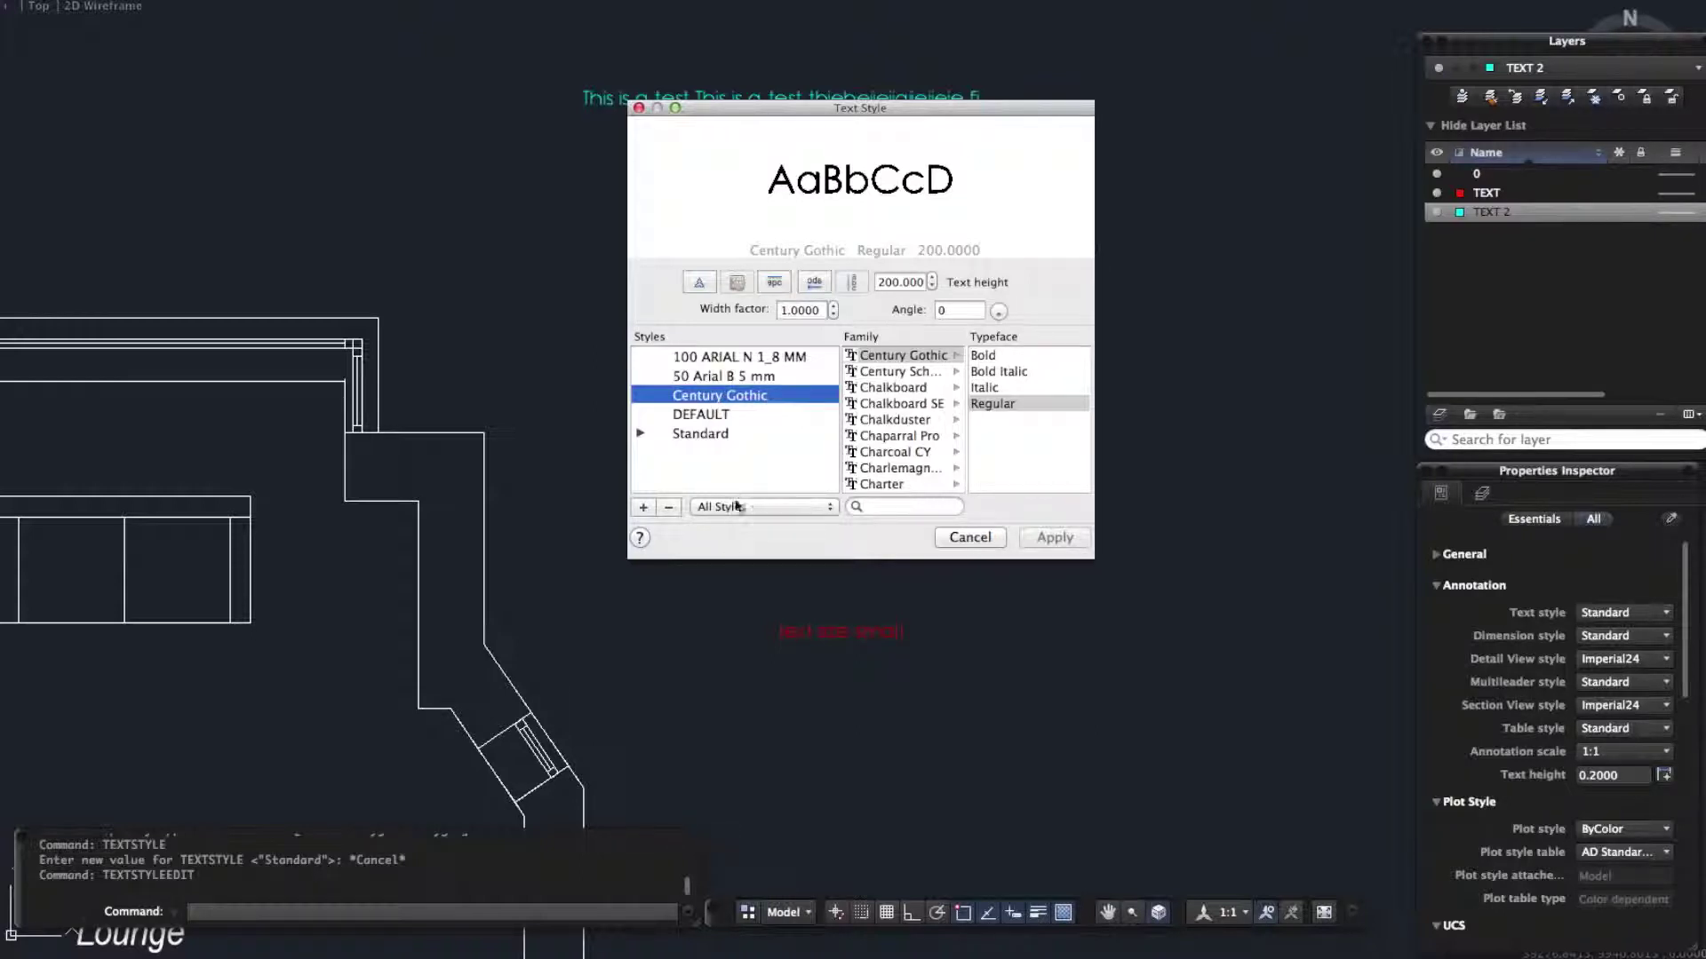
# Add a 'Text Tutorial' style with the DK Father Frost font at height 100 and apply it
pyautogui.click(644, 508)
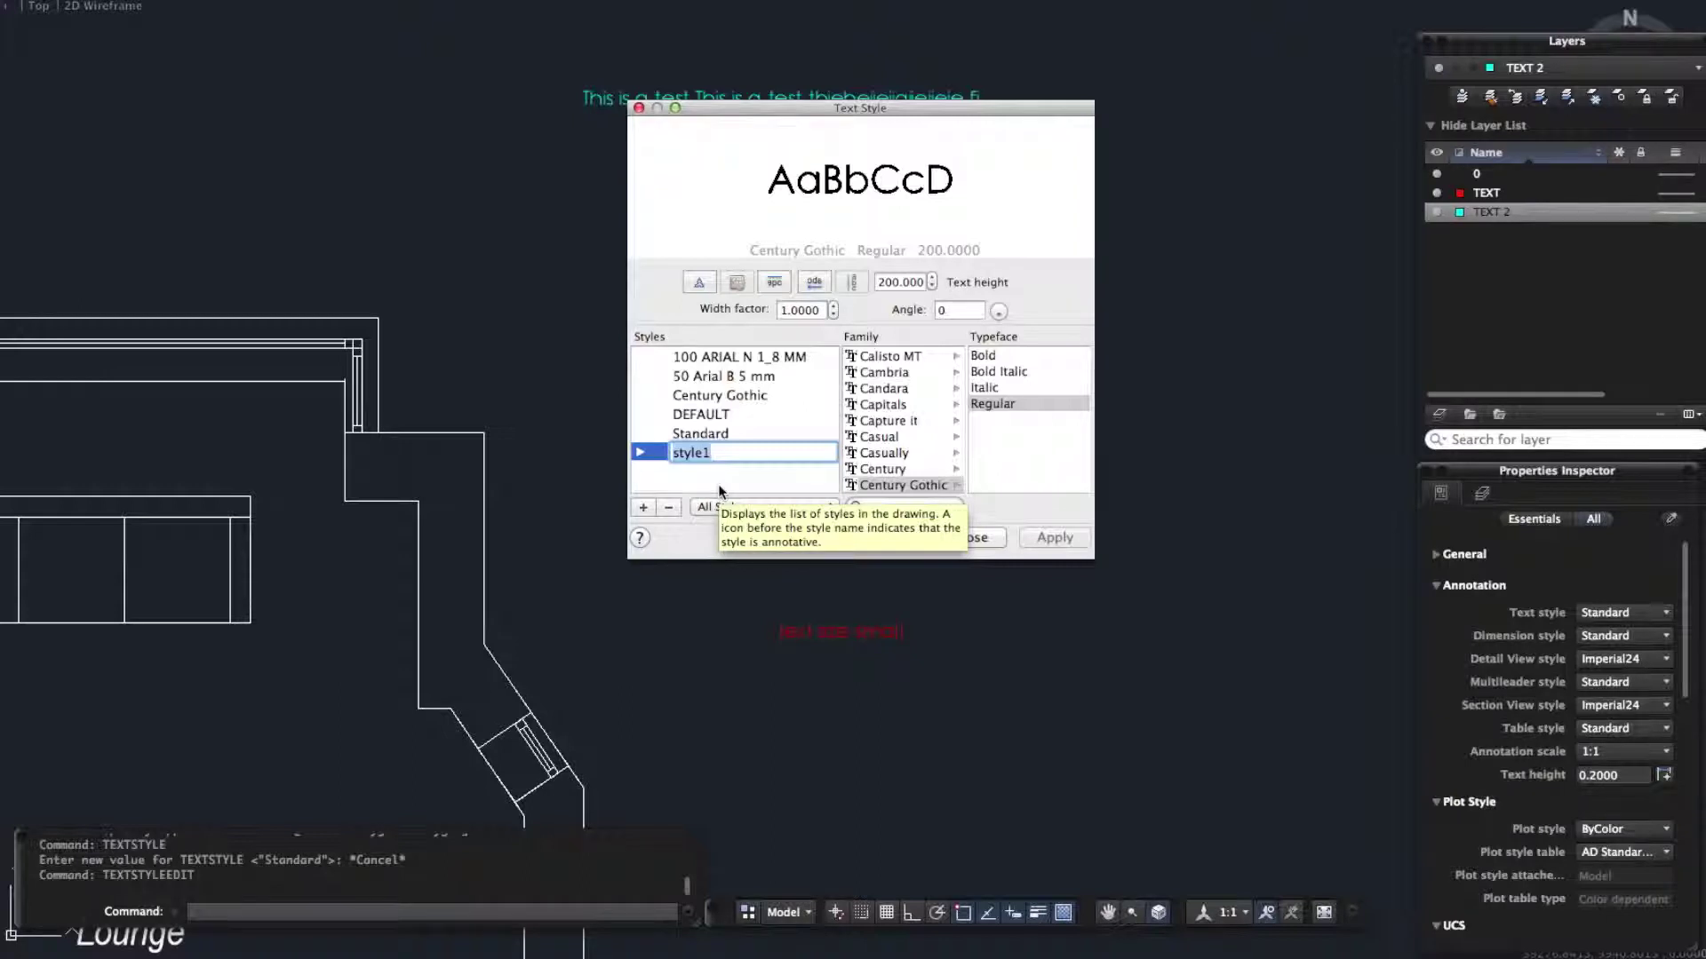
pyautogui.write('Text ')
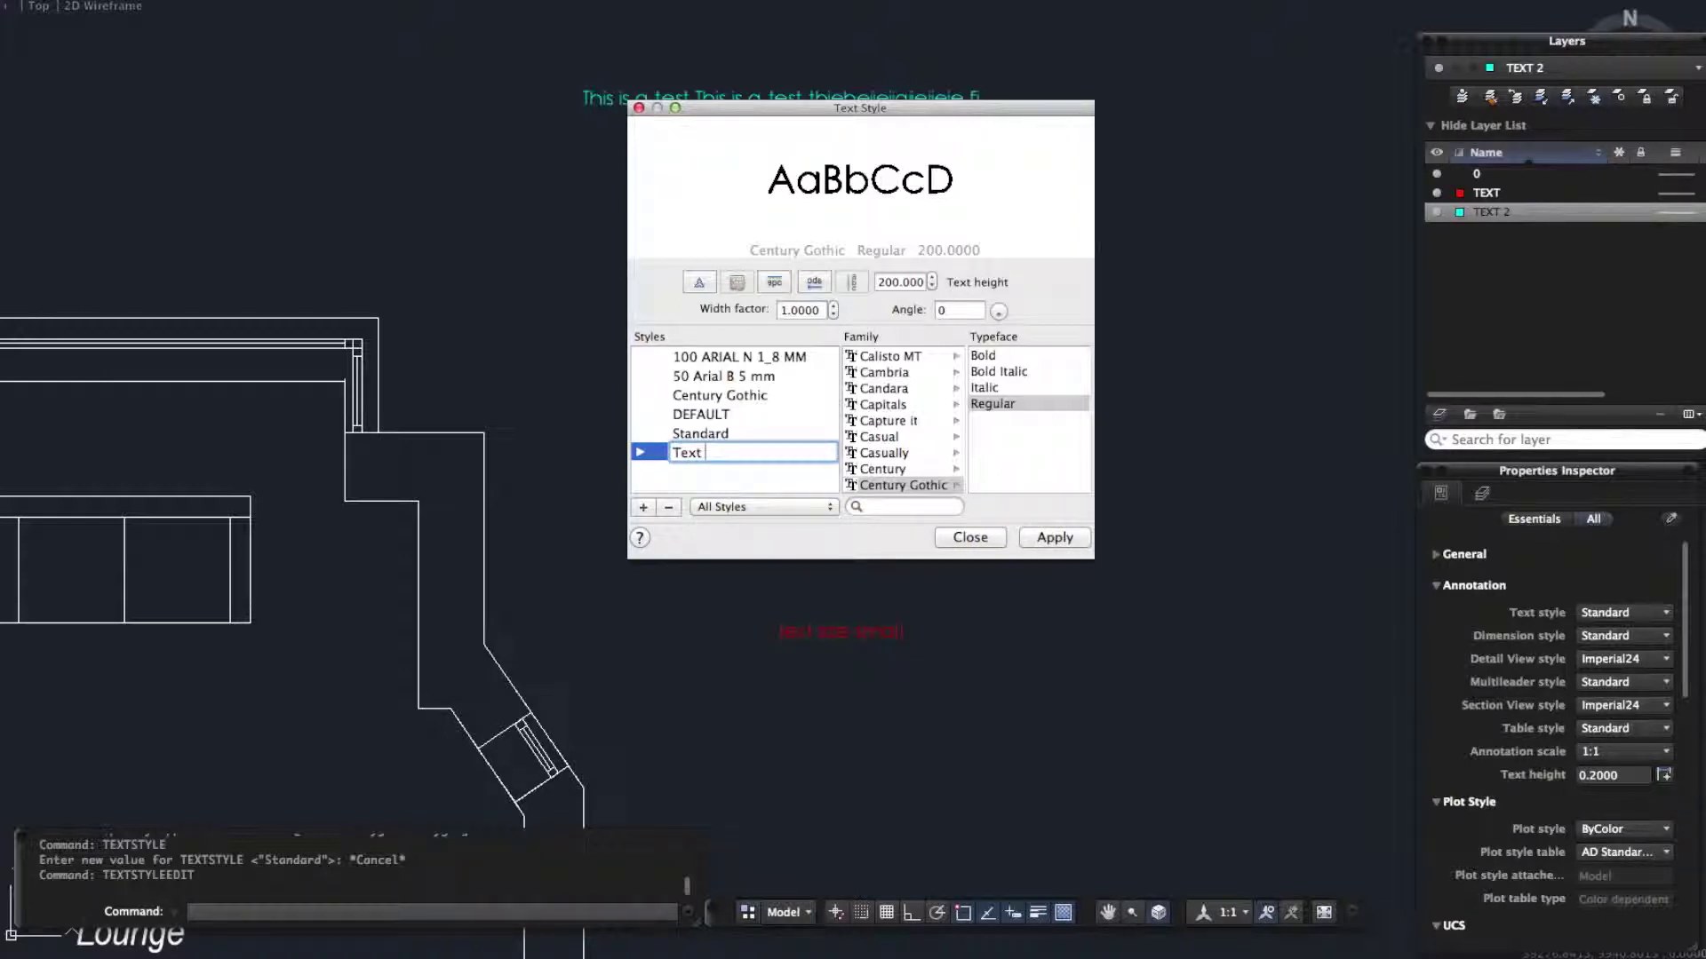
pyautogui.write('Tutorial')
pyautogui.scroll(5, 886, 439)
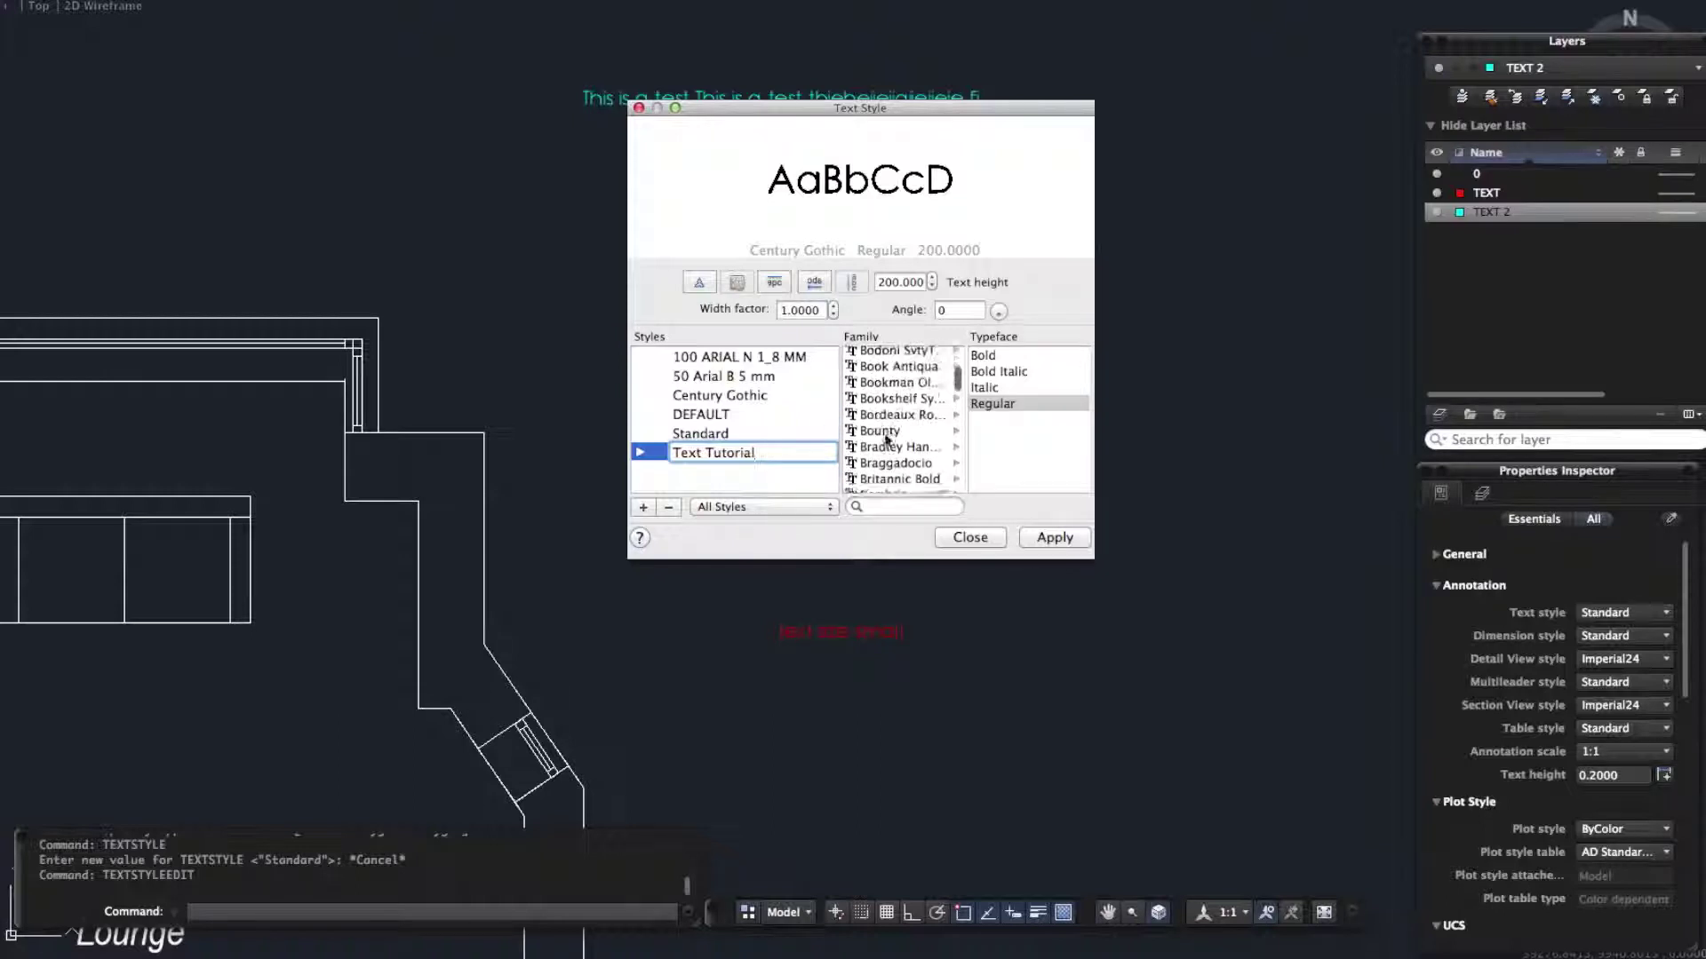
pyautogui.scroll(-6, 886, 426)
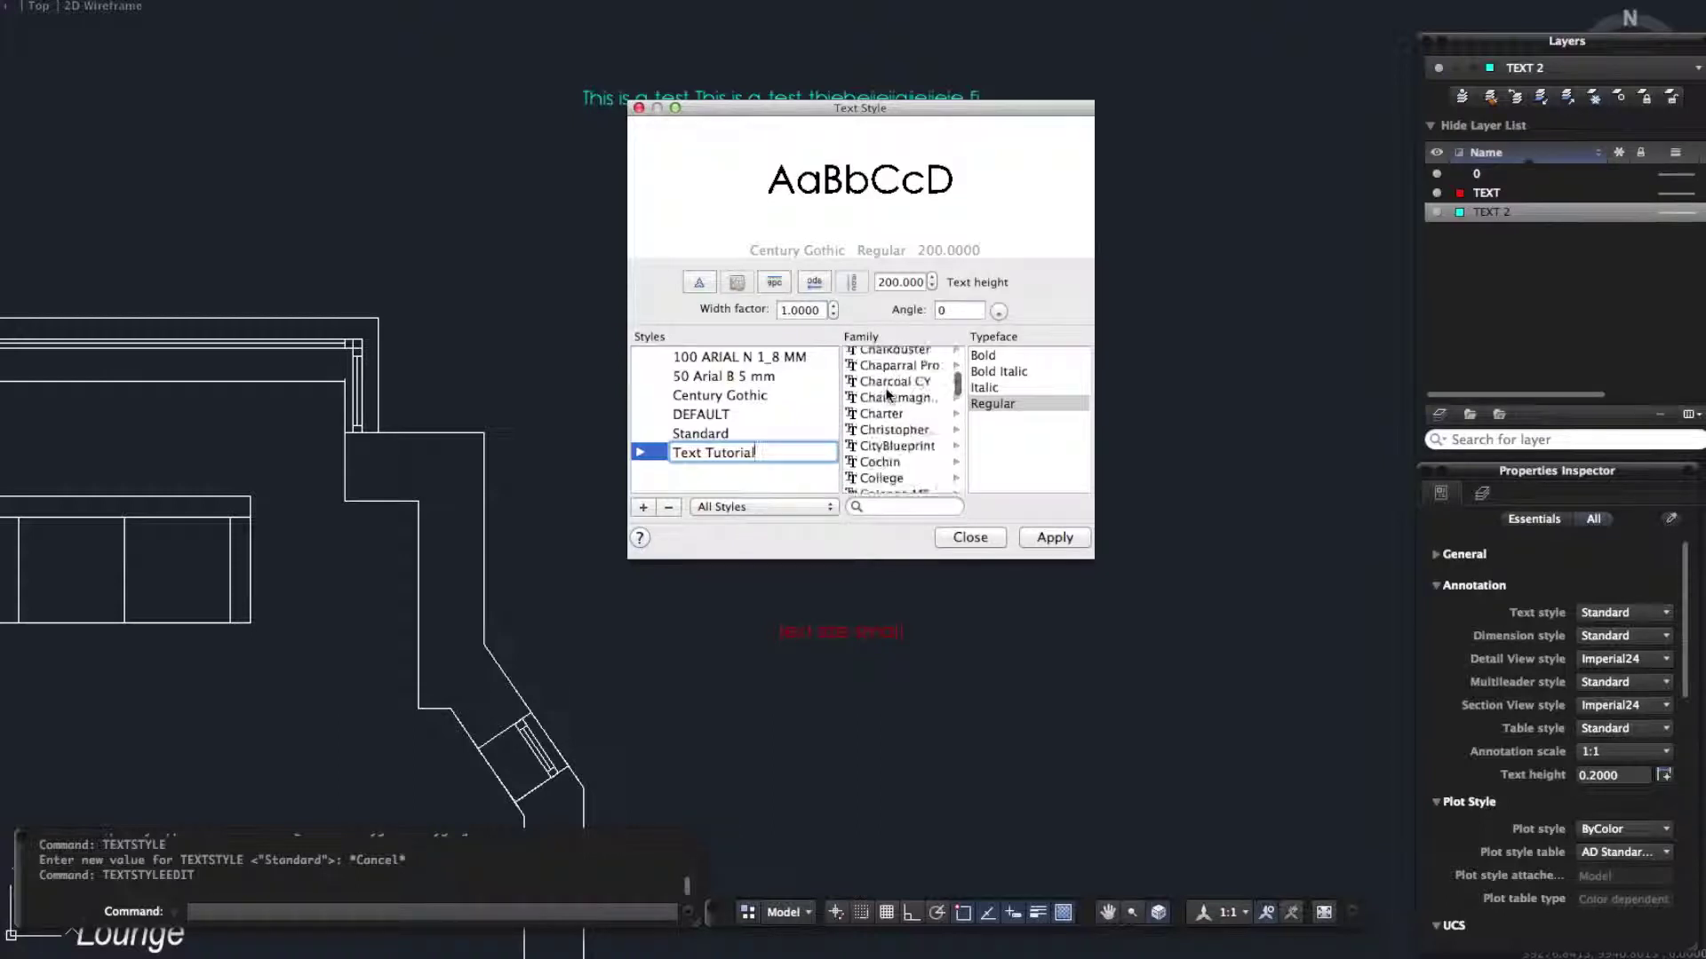
pyautogui.scroll(-8, 886, 395)
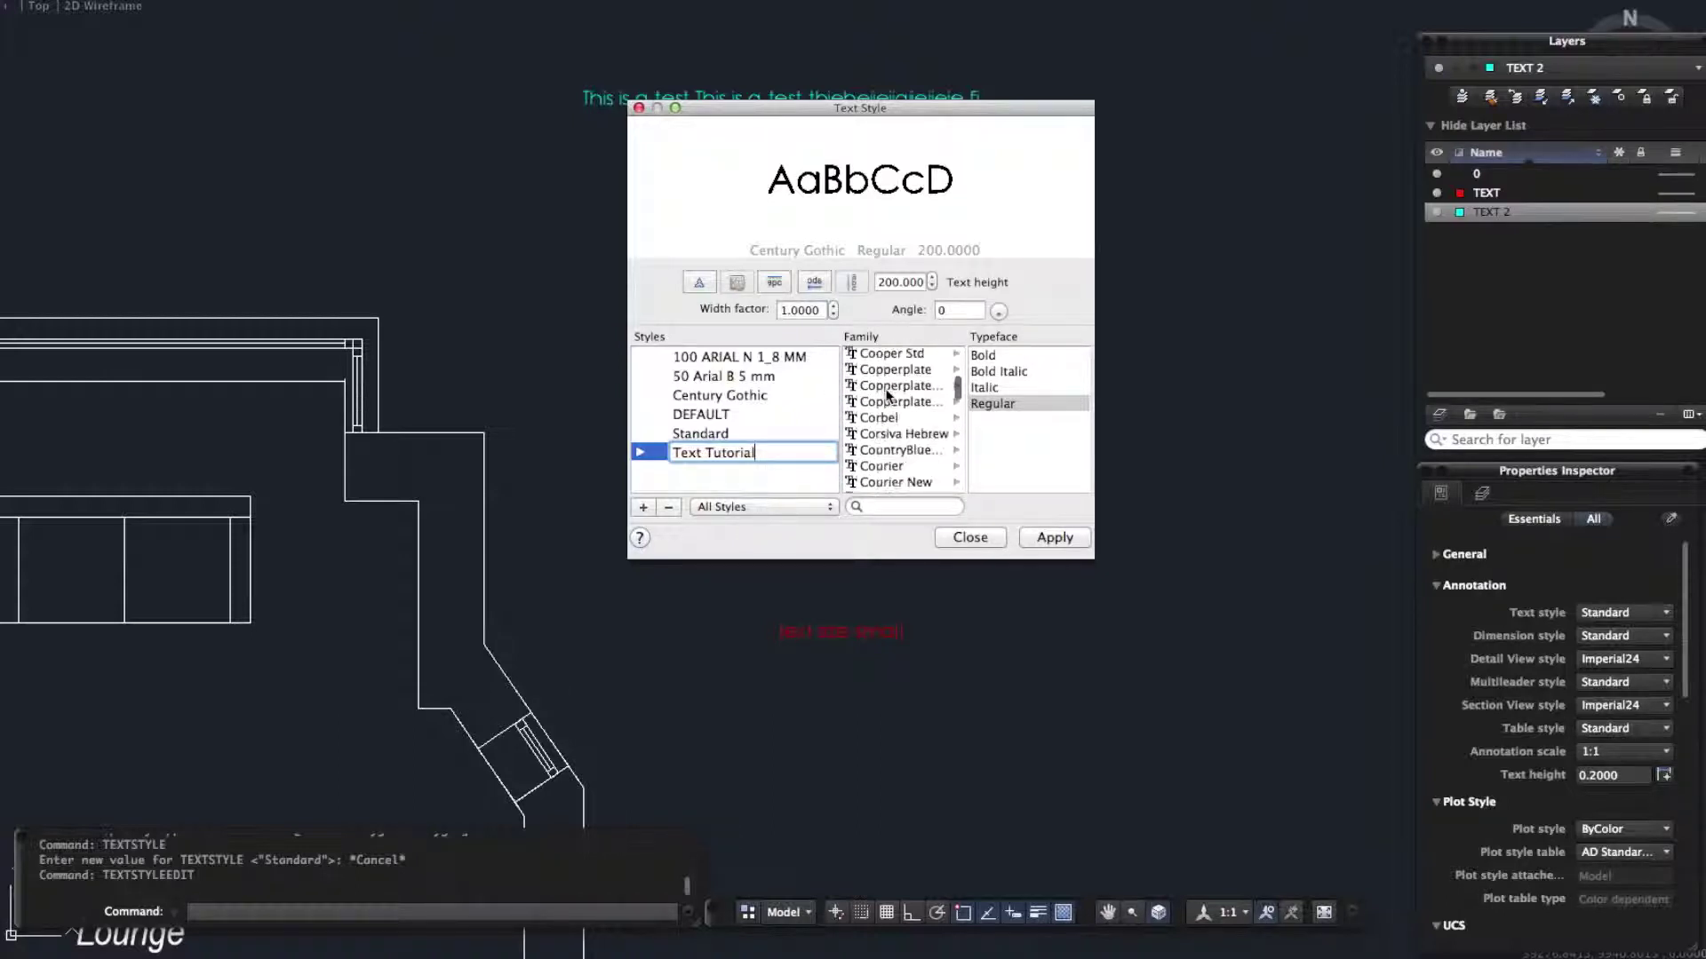
pyautogui.scroll(-7, 886, 400)
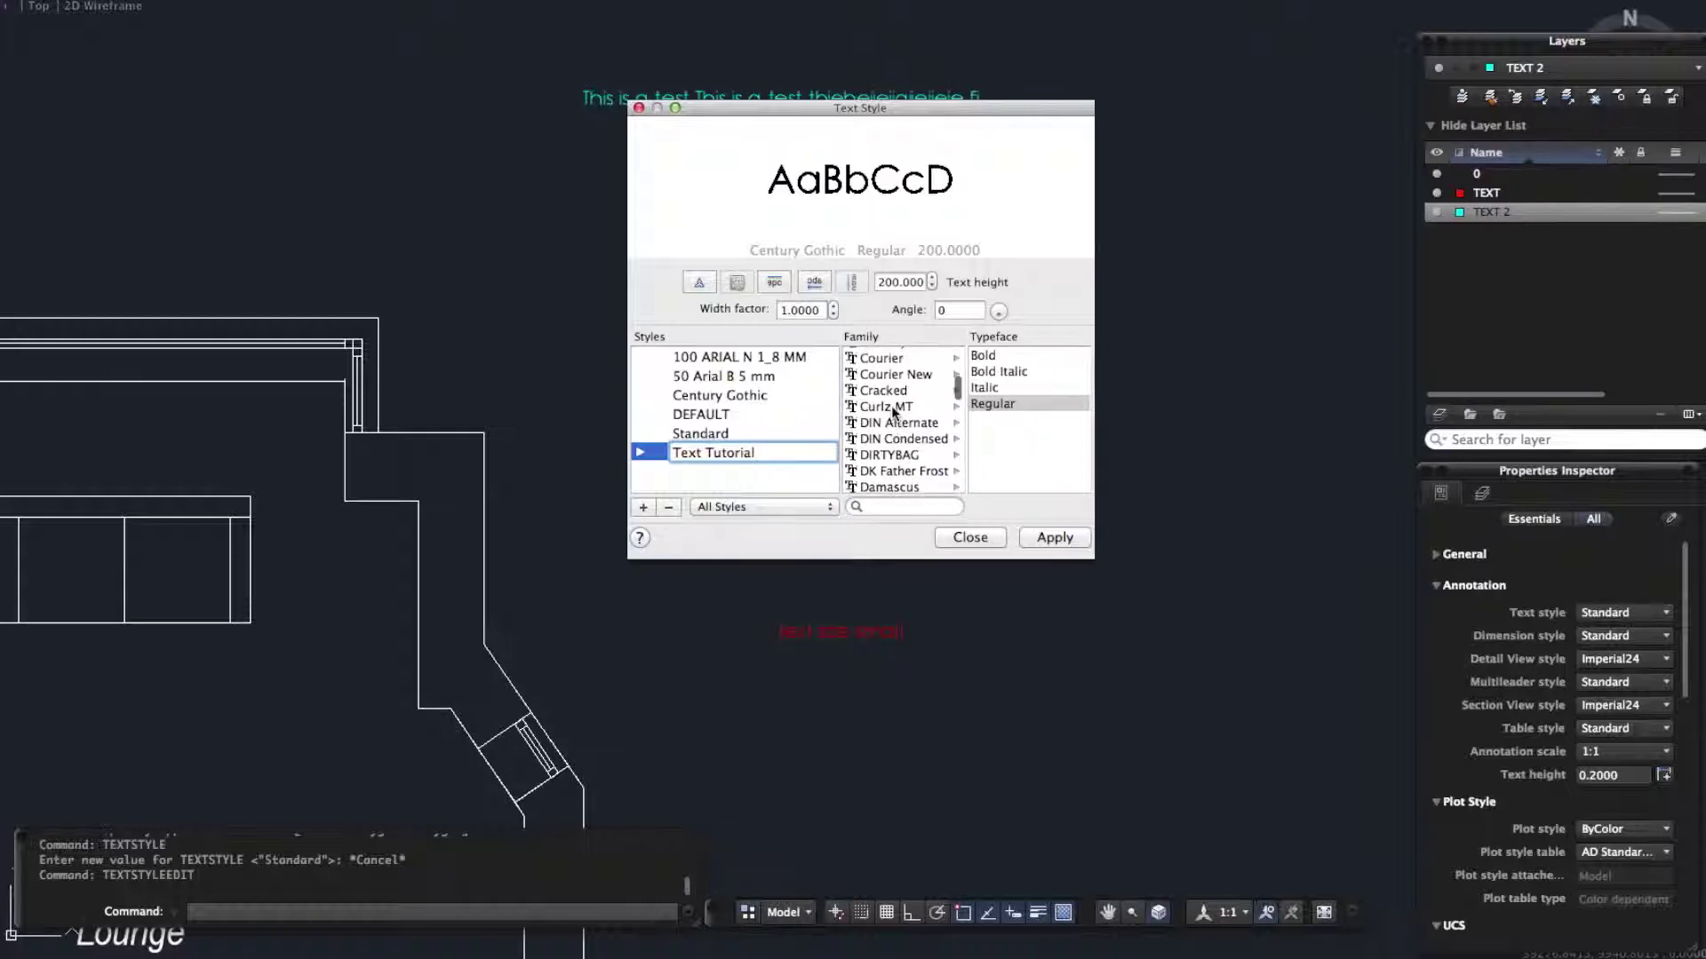
pyautogui.click(884, 358)
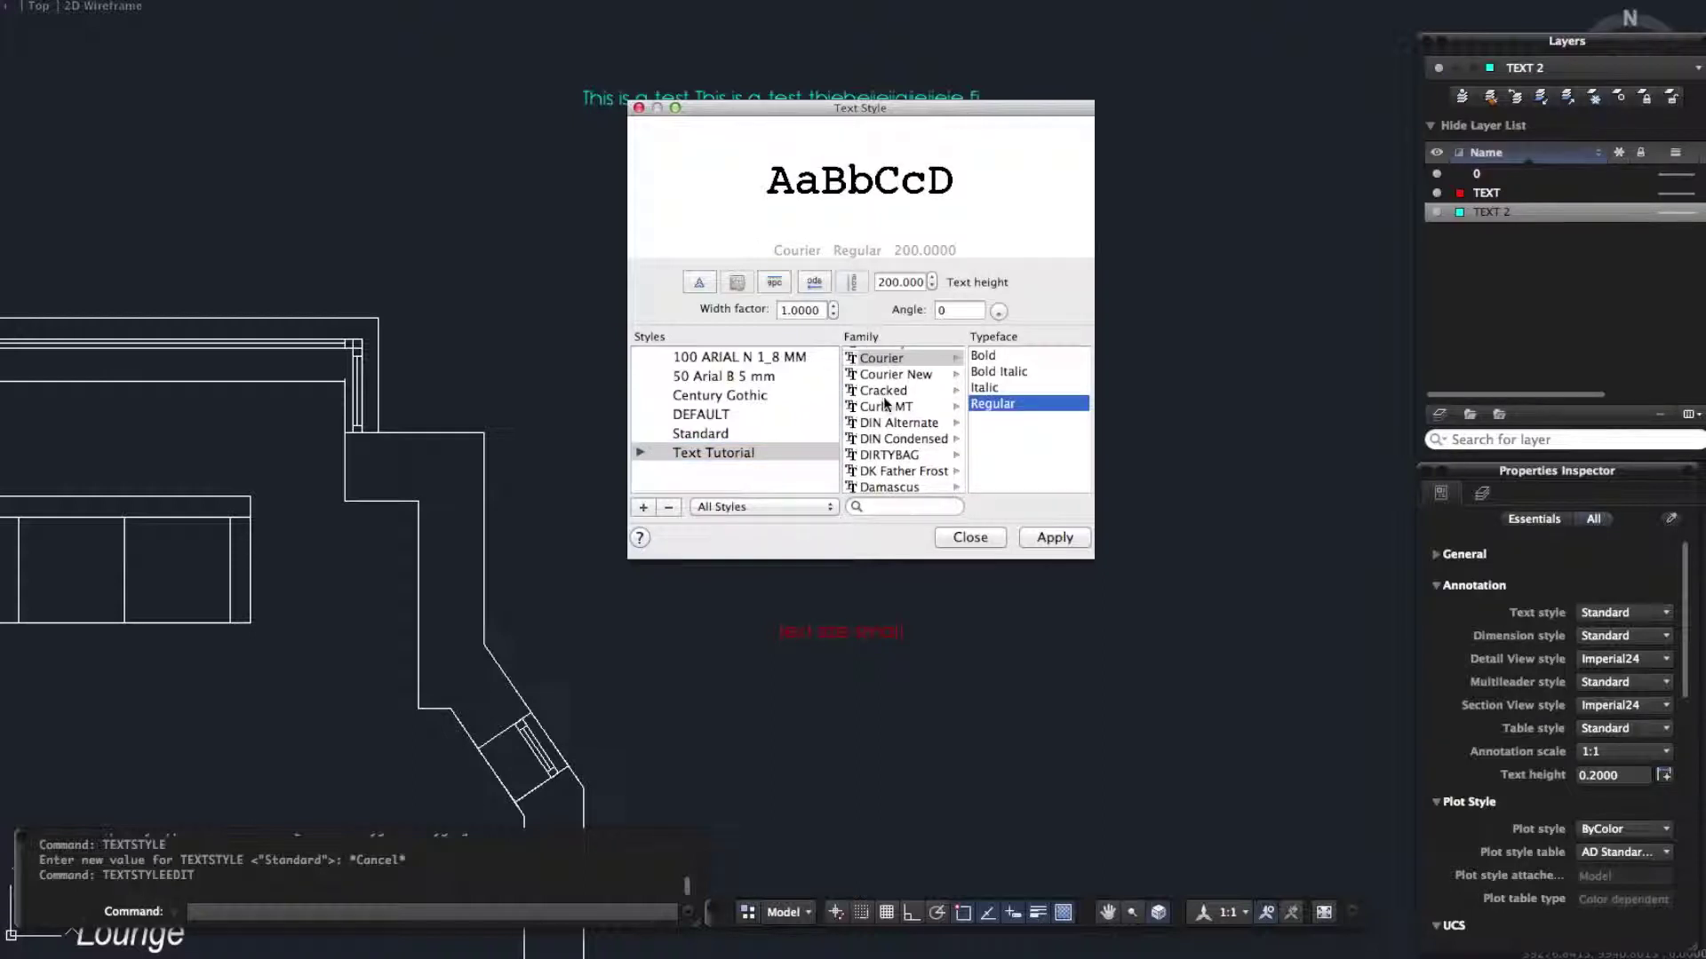
pyautogui.click(903, 474)
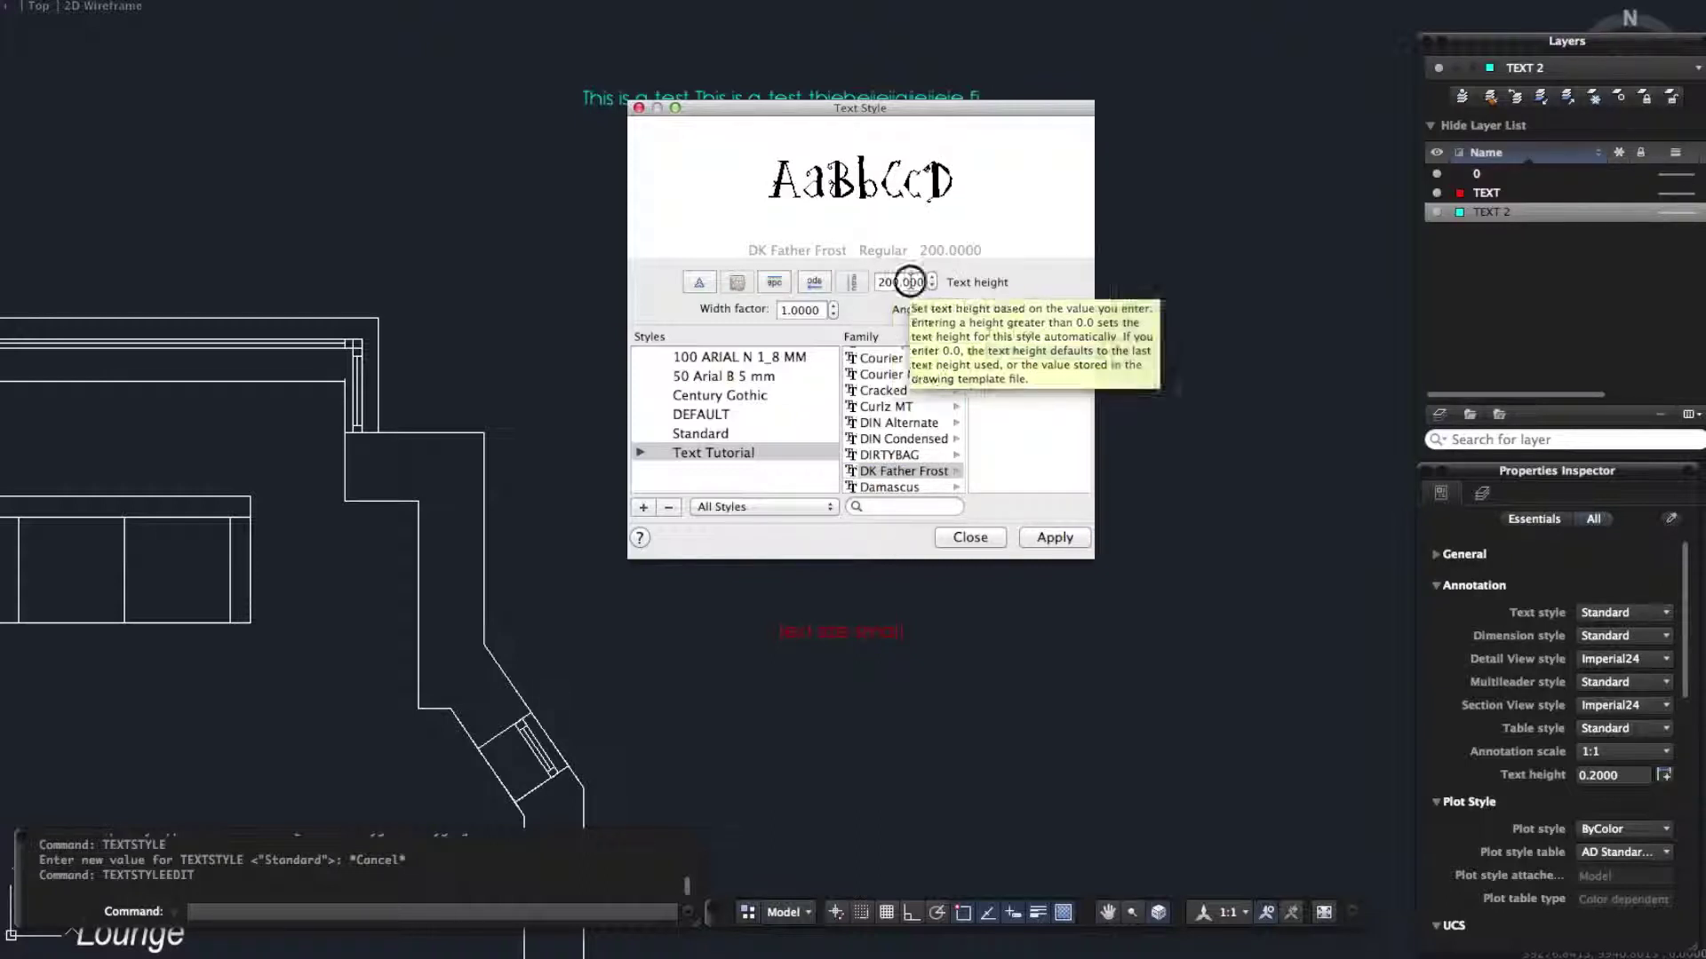
pyautogui.click(909, 281)
pyautogui.write('100')
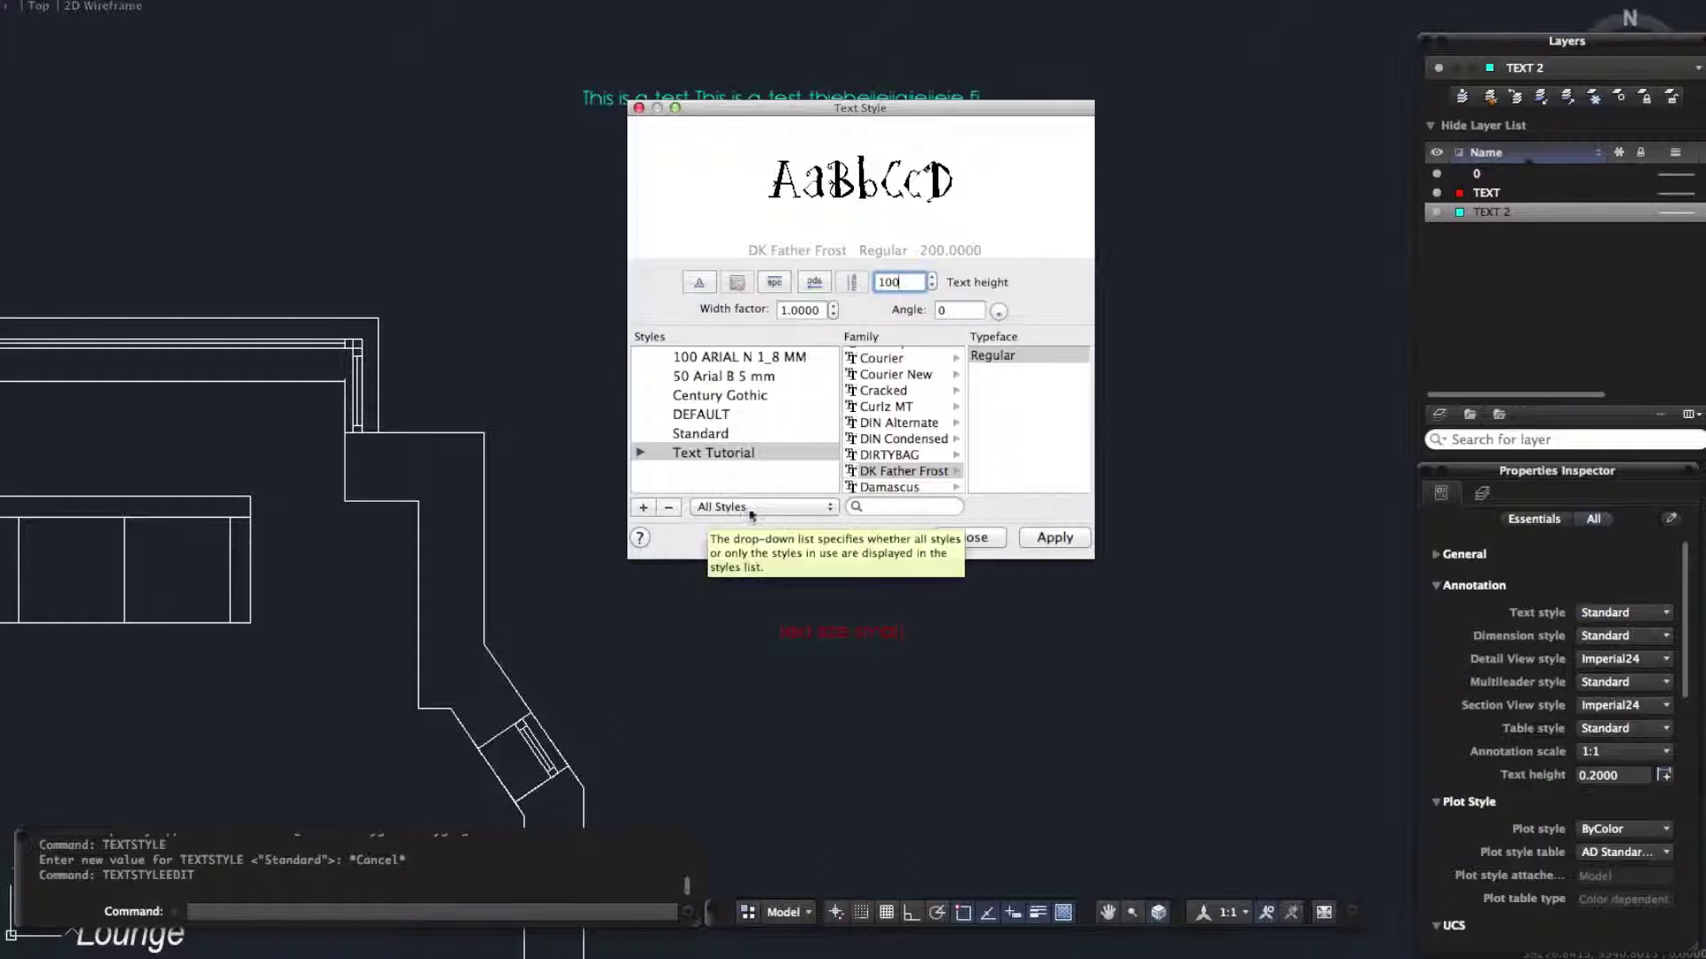
pyautogui.click(1052, 538)
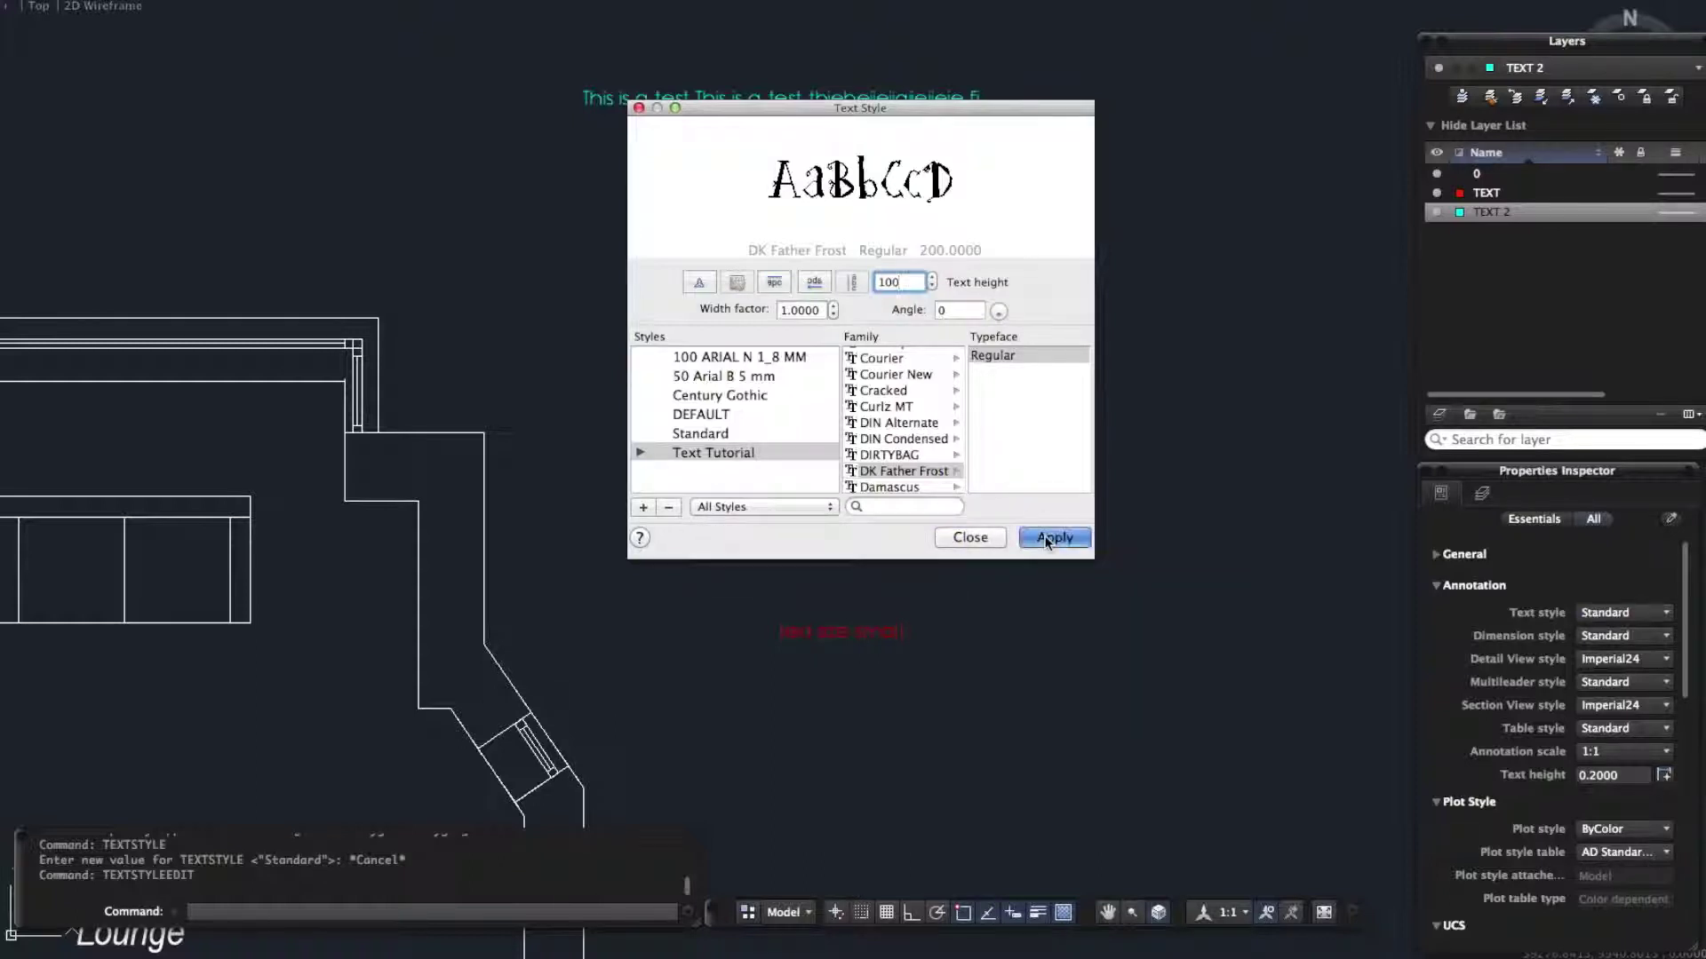
pyautogui.click(640, 452)
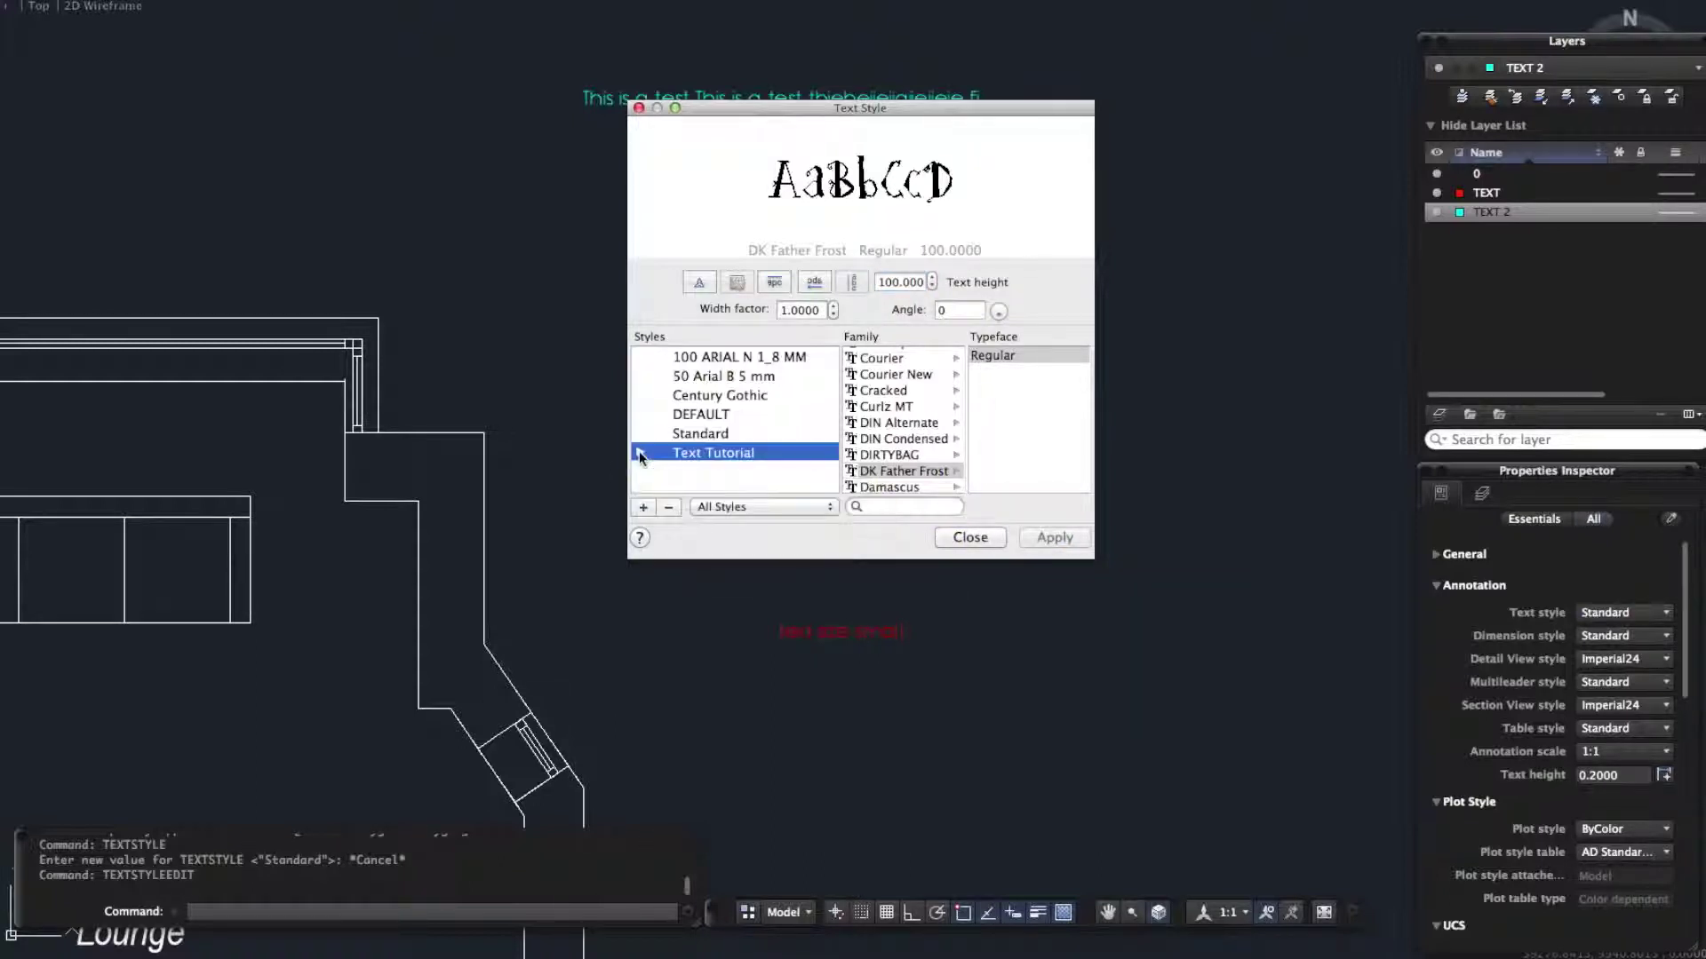
# Close the Text Style dialog and assign the Text Tutorial style to the 'Text size medium' text
pyautogui.click(970, 537)
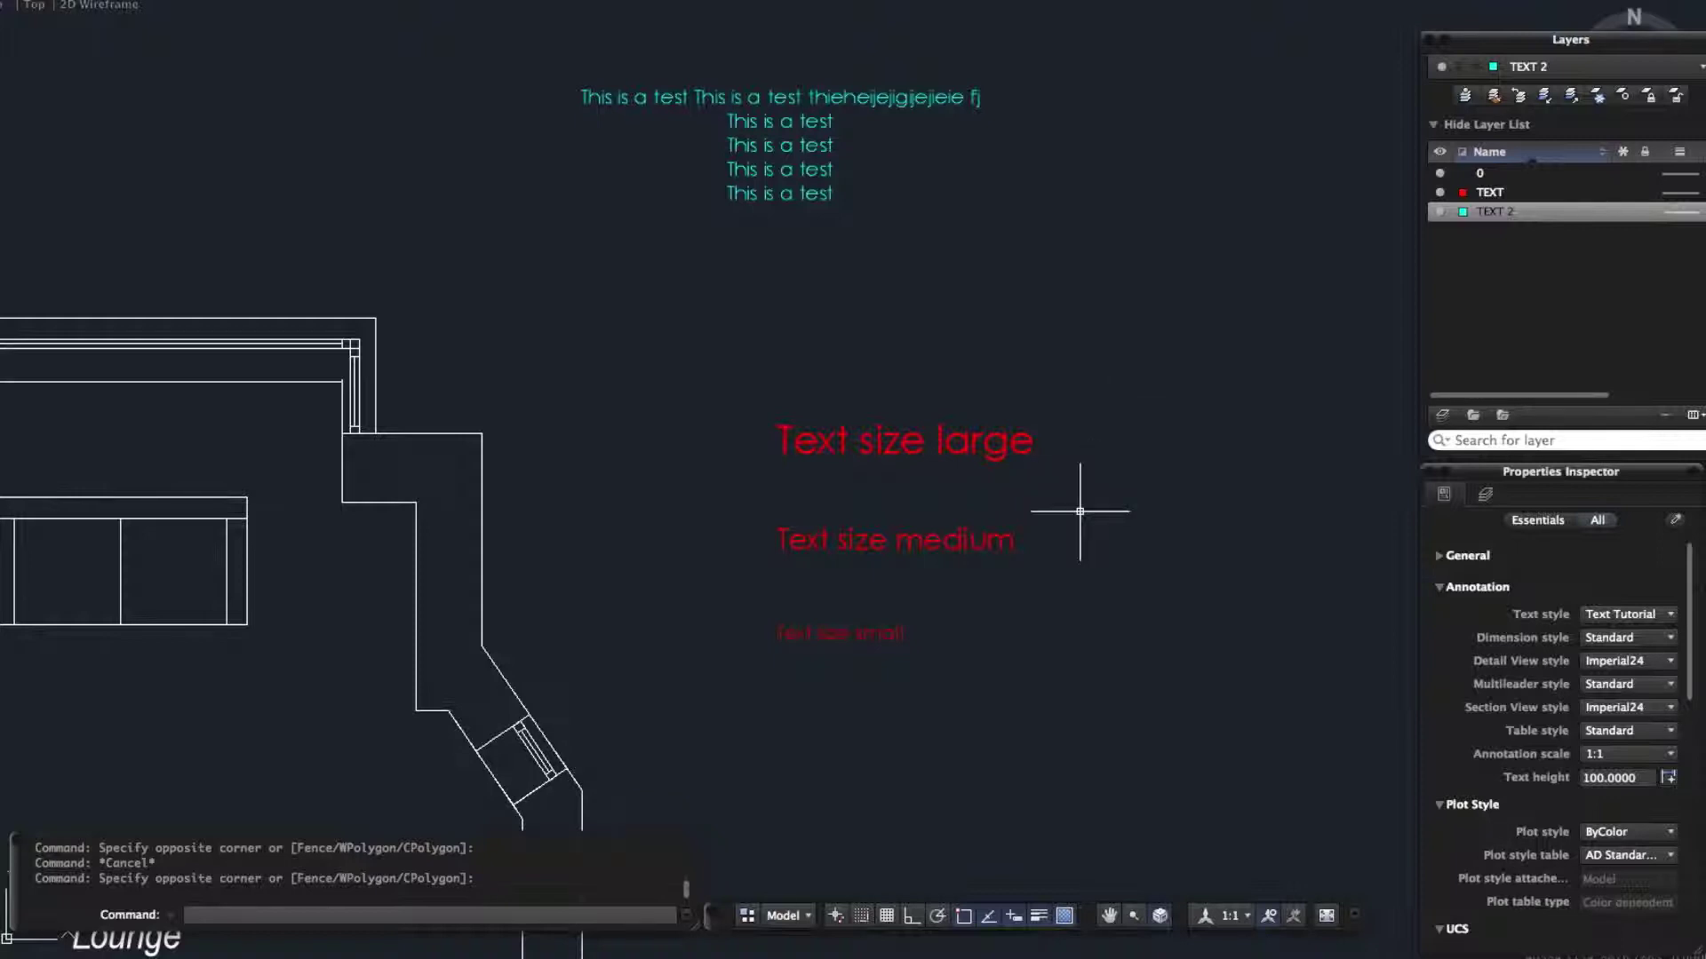
pyautogui.click(987, 538)
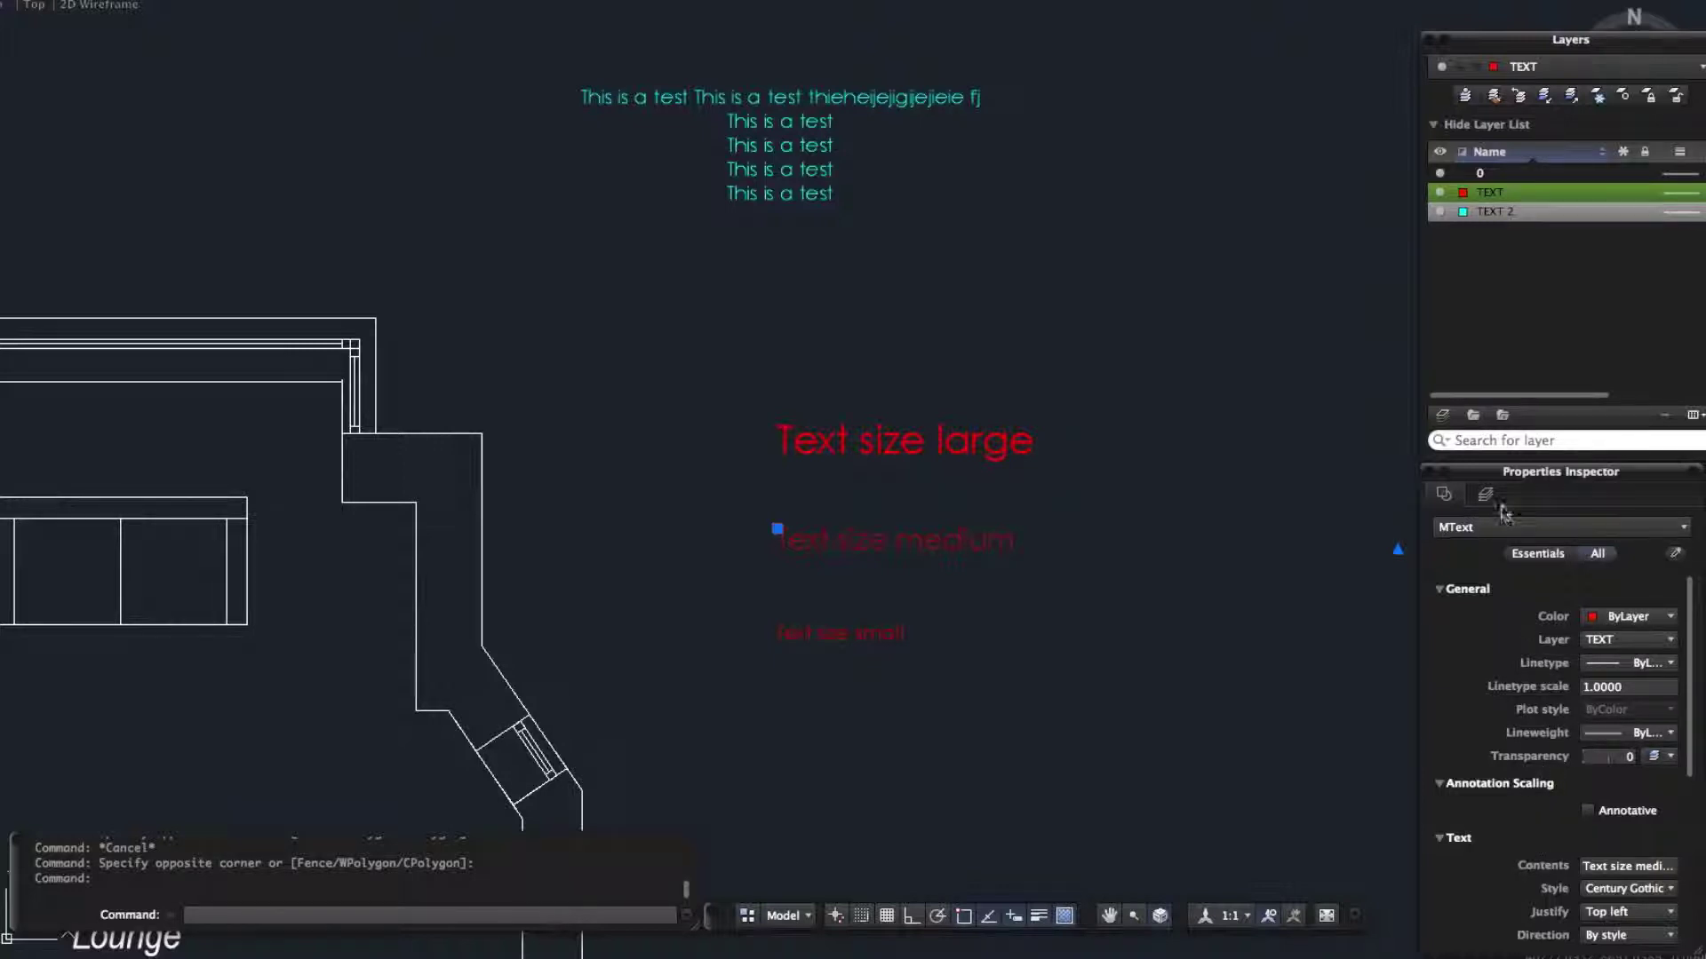
pyautogui.scroll(-3, 1526, 814)
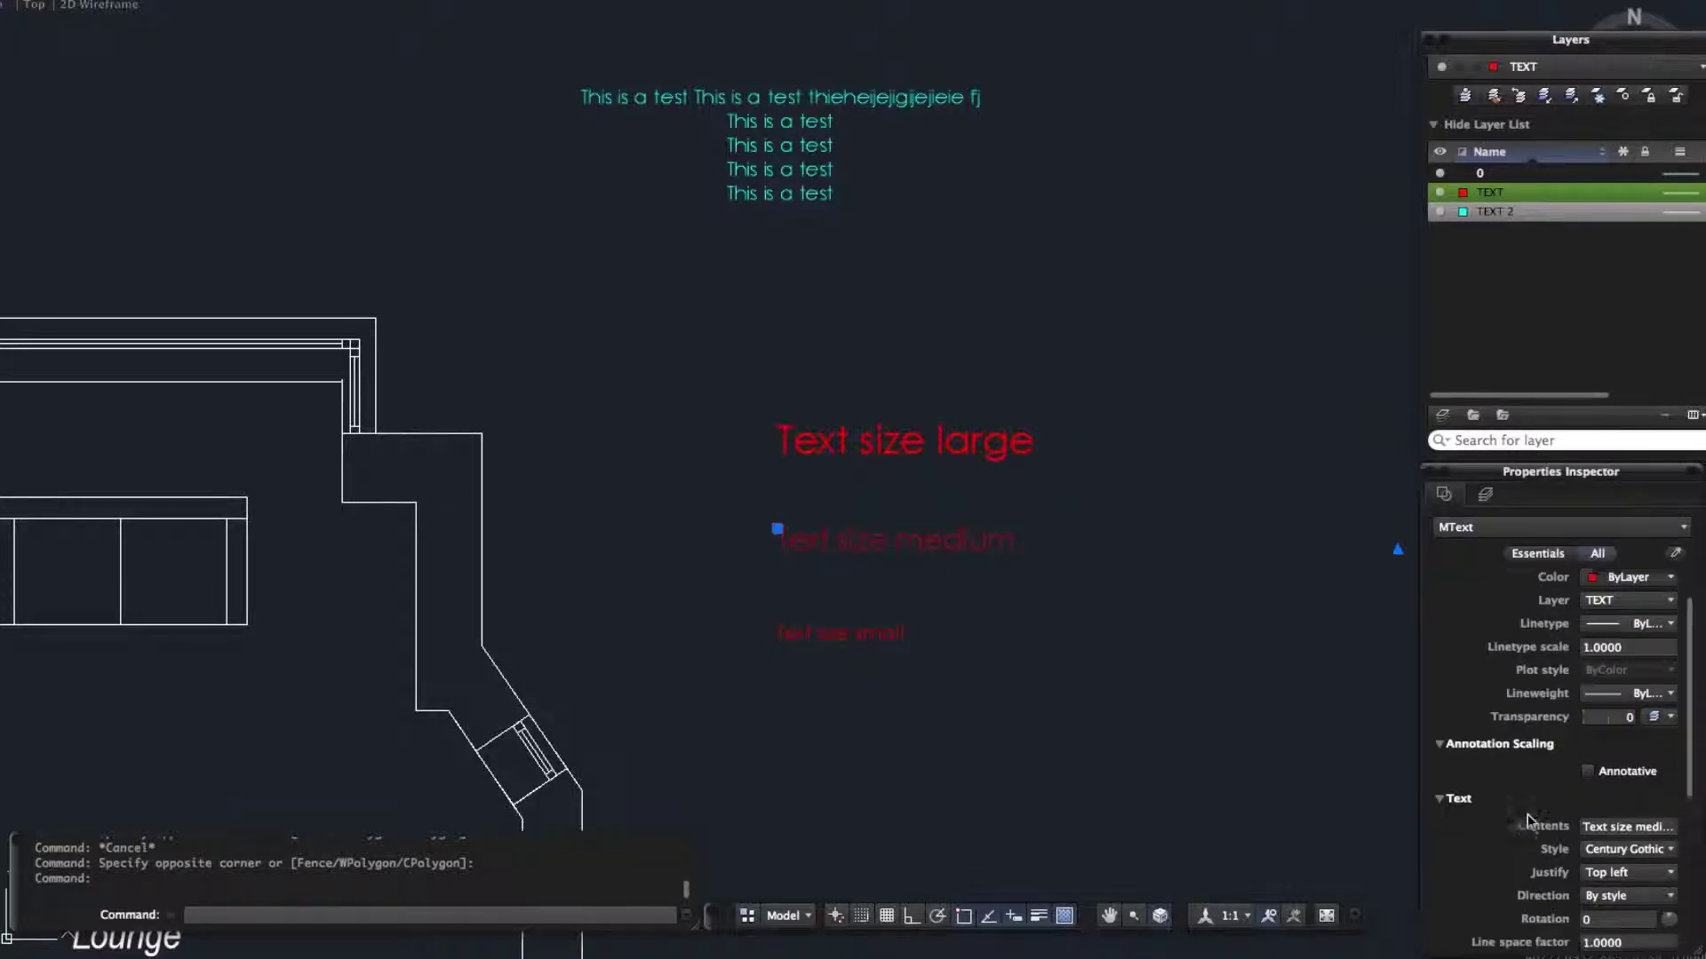
pyautogui.scroll(-3, 1526, 793)
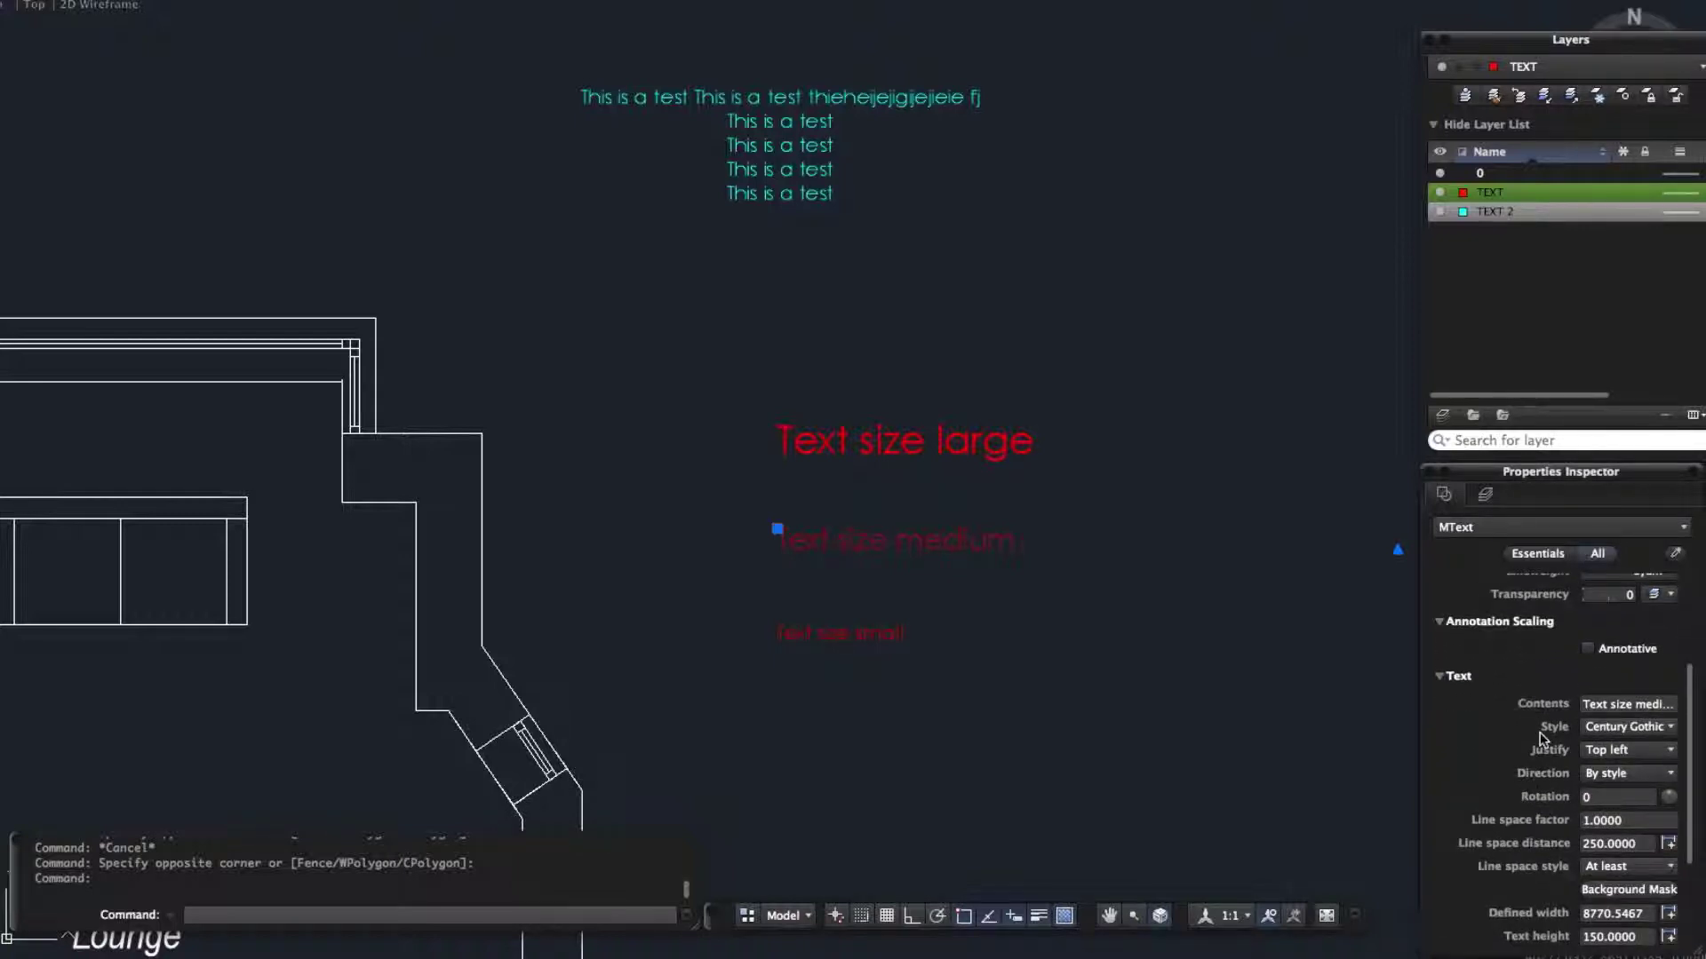
pyautogui.click(1602, 727)
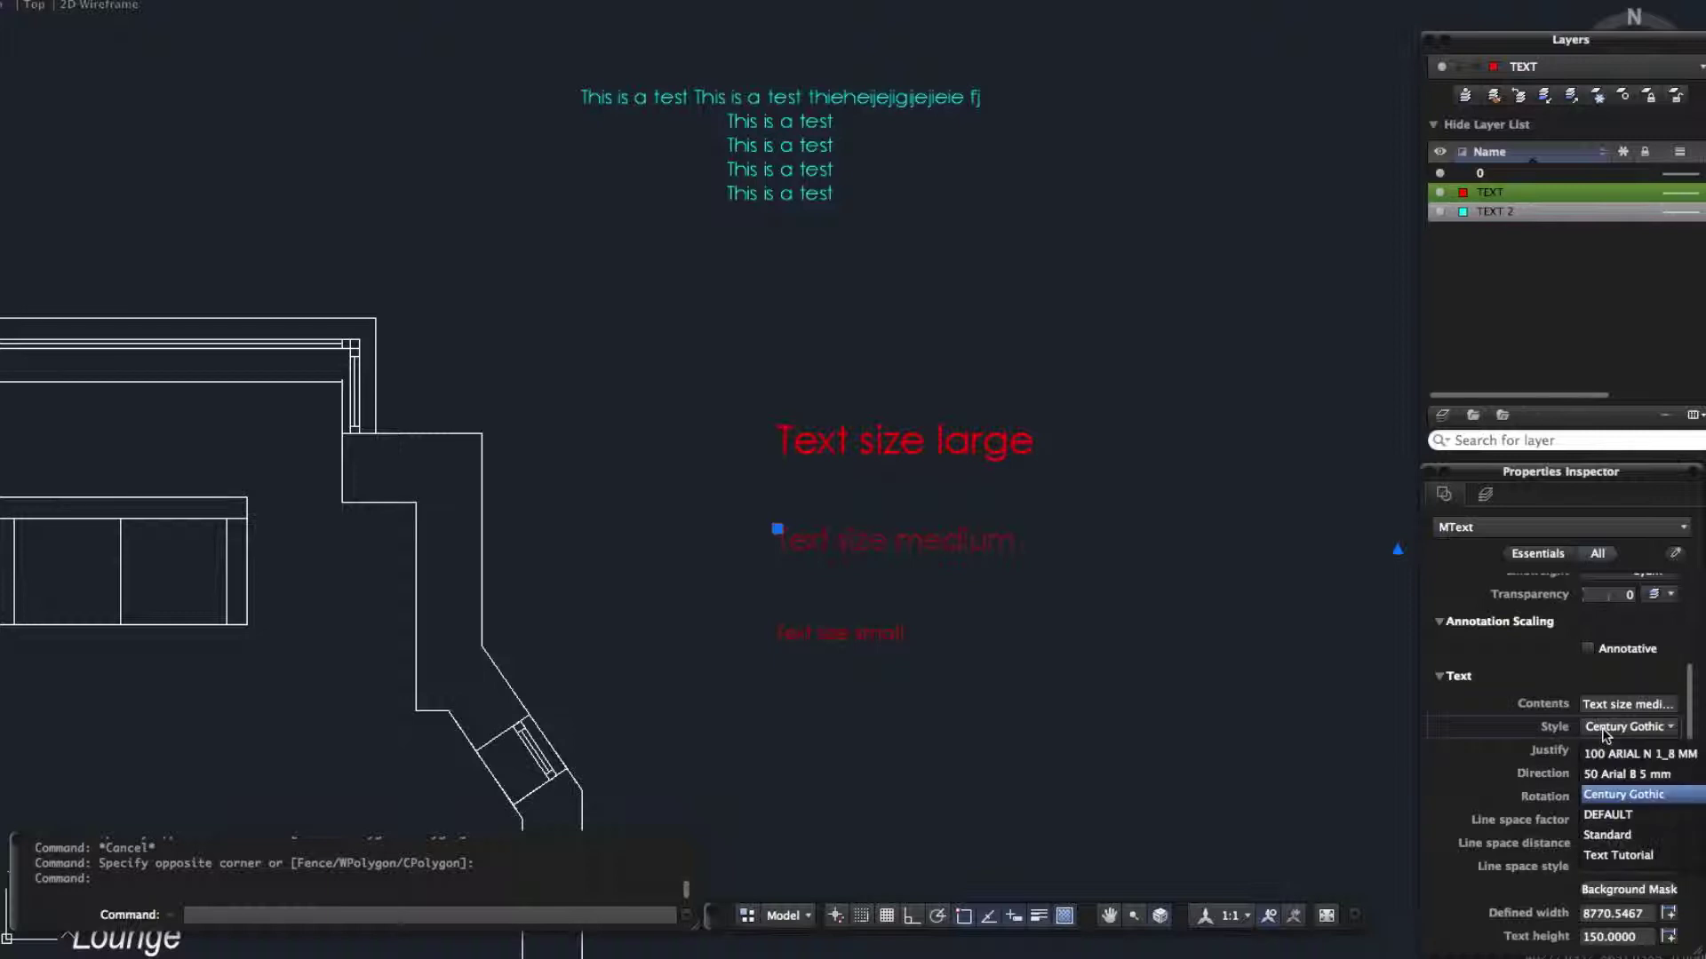
pyautogui.click(1650, 857)
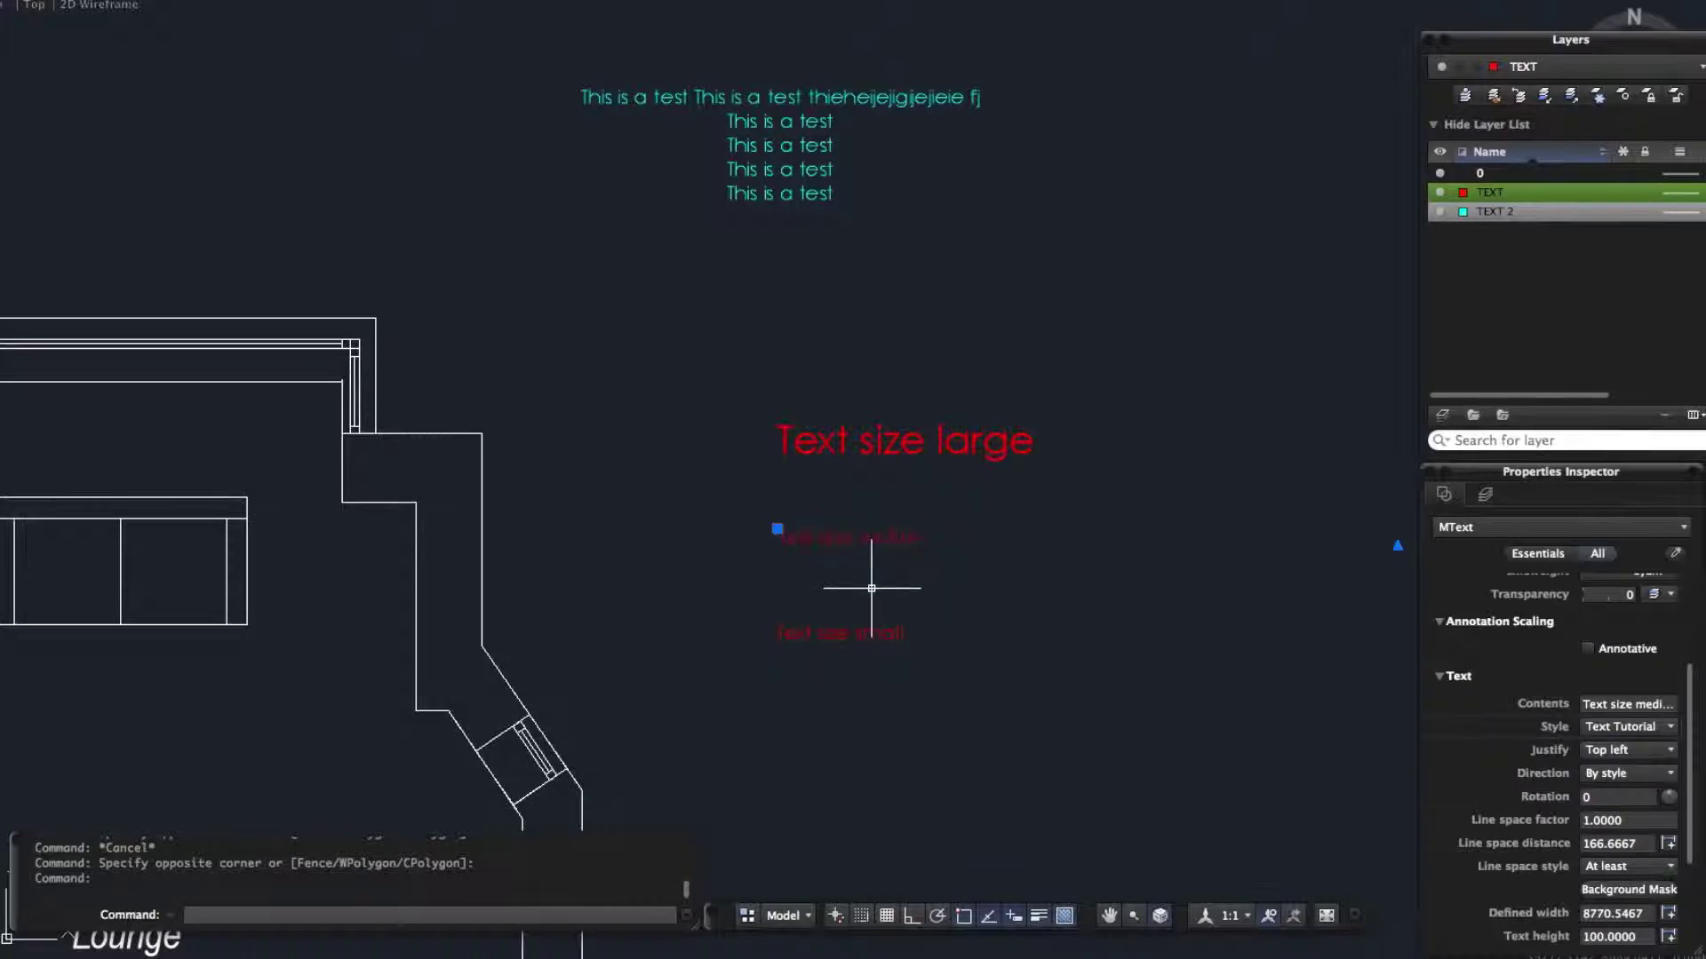
pyautogui.press('Escape')
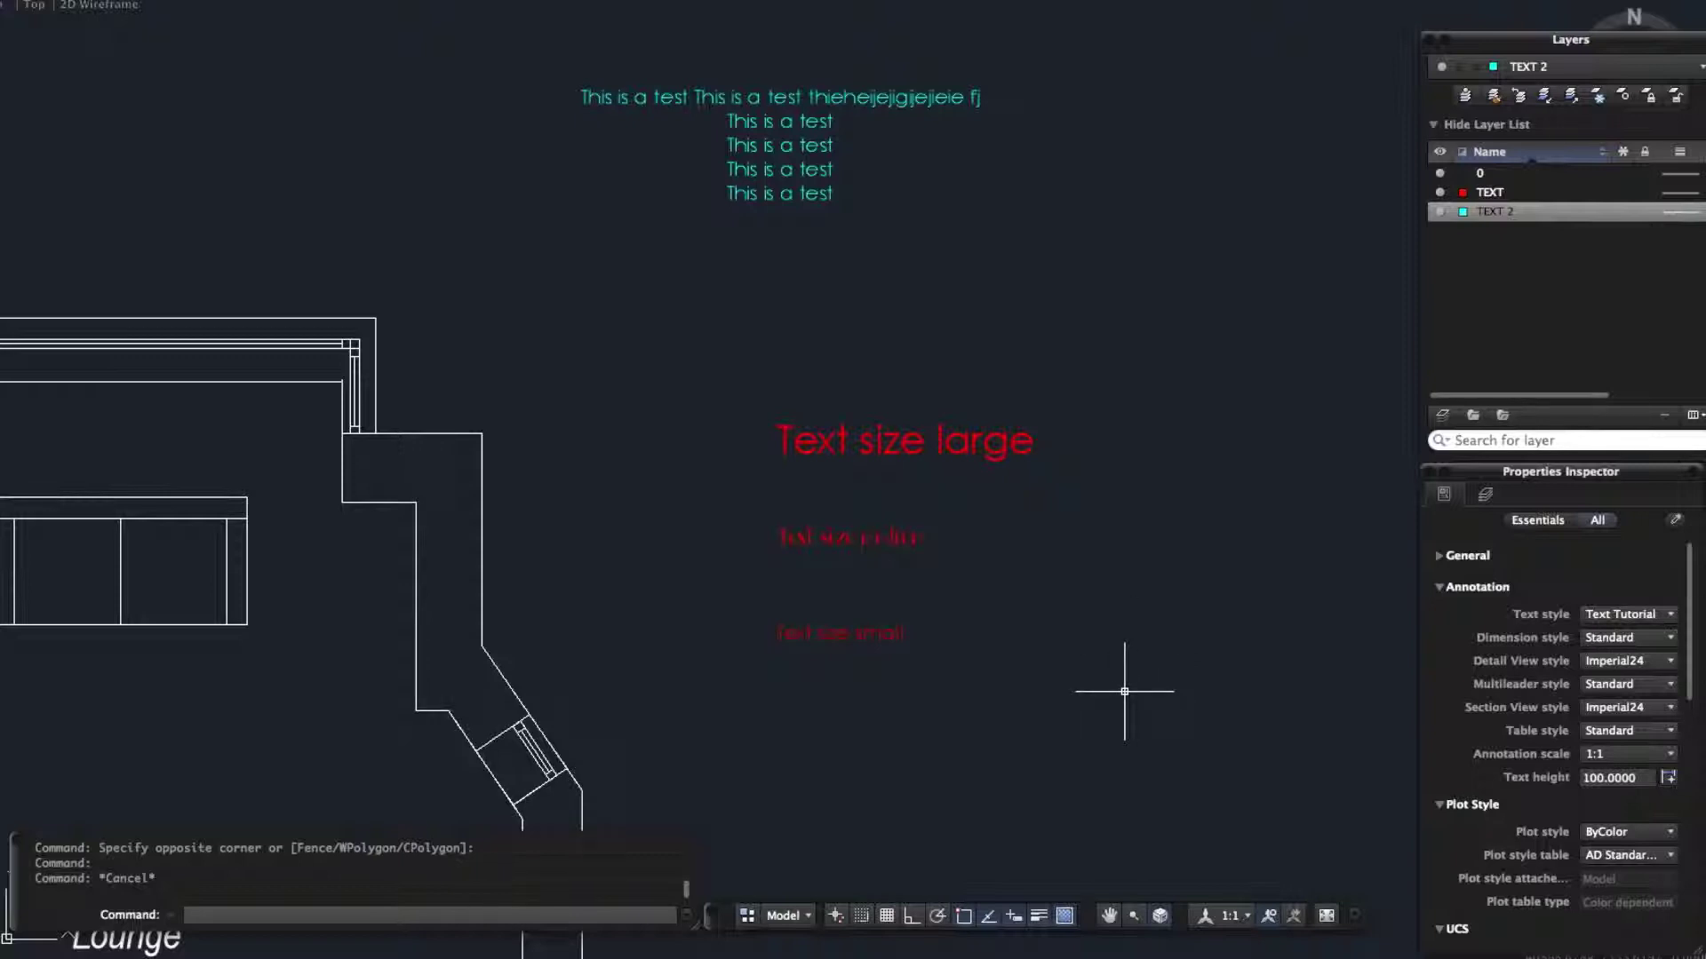
# Run REGEN (RE) so 'Text size medium' redraws in the DK Father Frost font
pyautogui.write('RE')
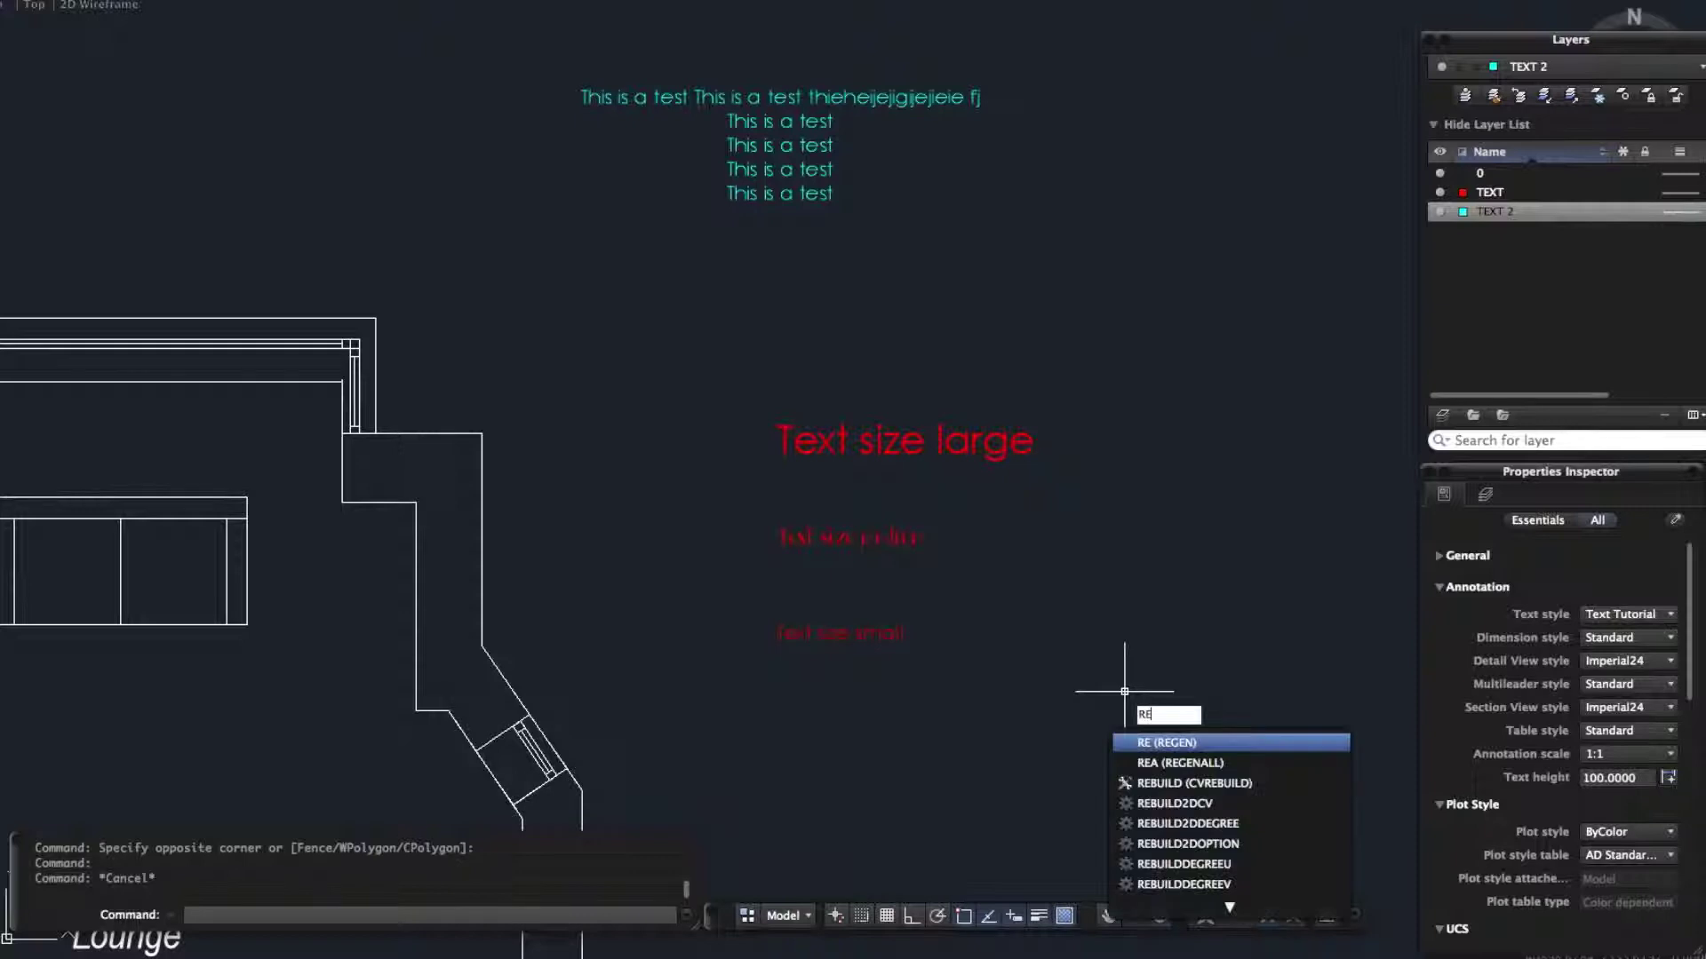
pyautogui.press('Return')
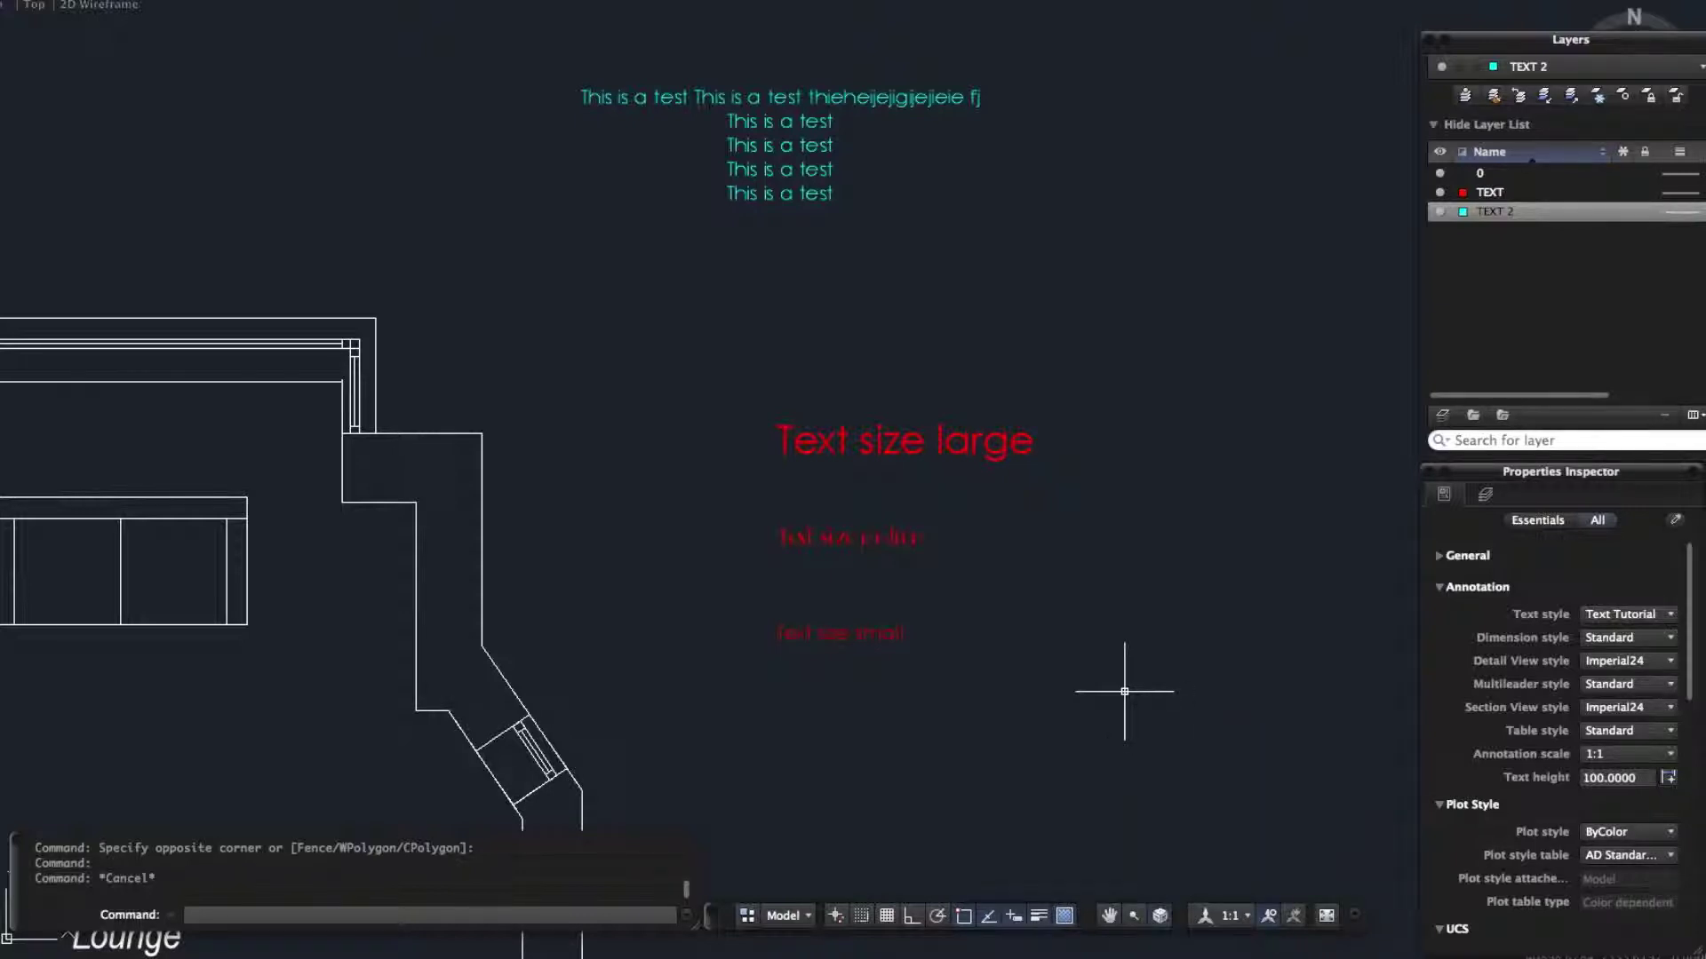